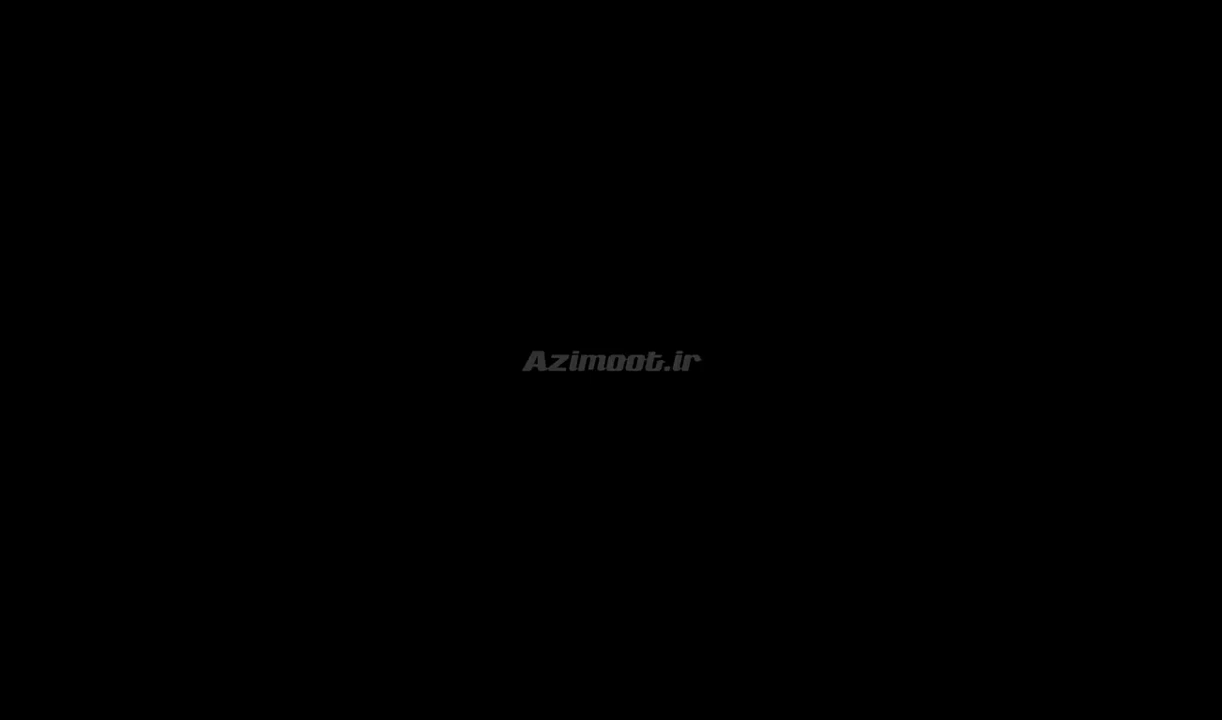
Browse via Ctrl+O up to the ax folder and into New folder (8)
key("ctrl+o")
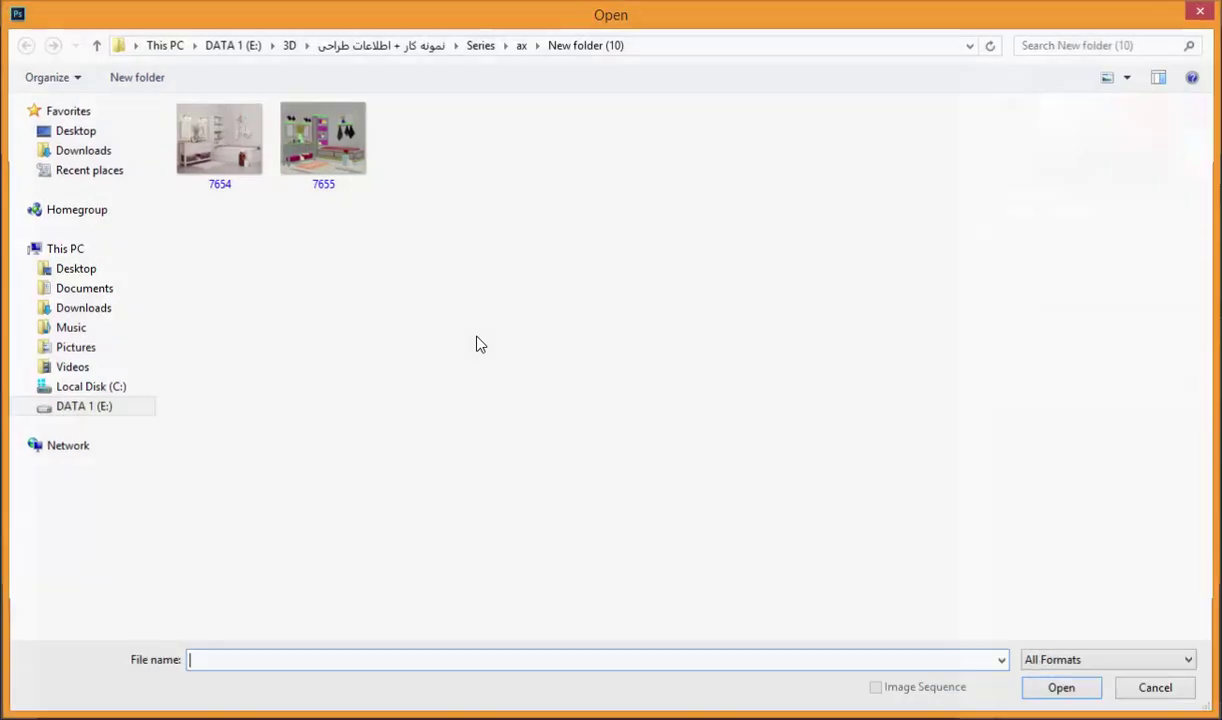
left_click(522, 46)
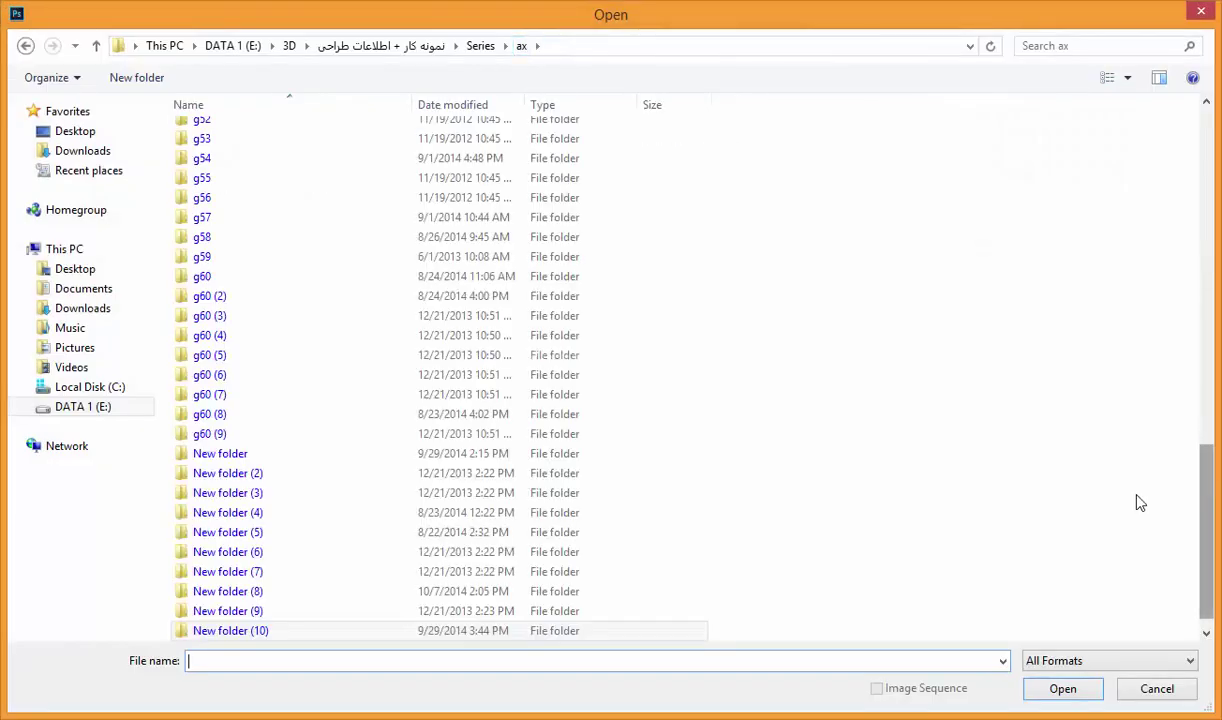
double_click(254, 591)
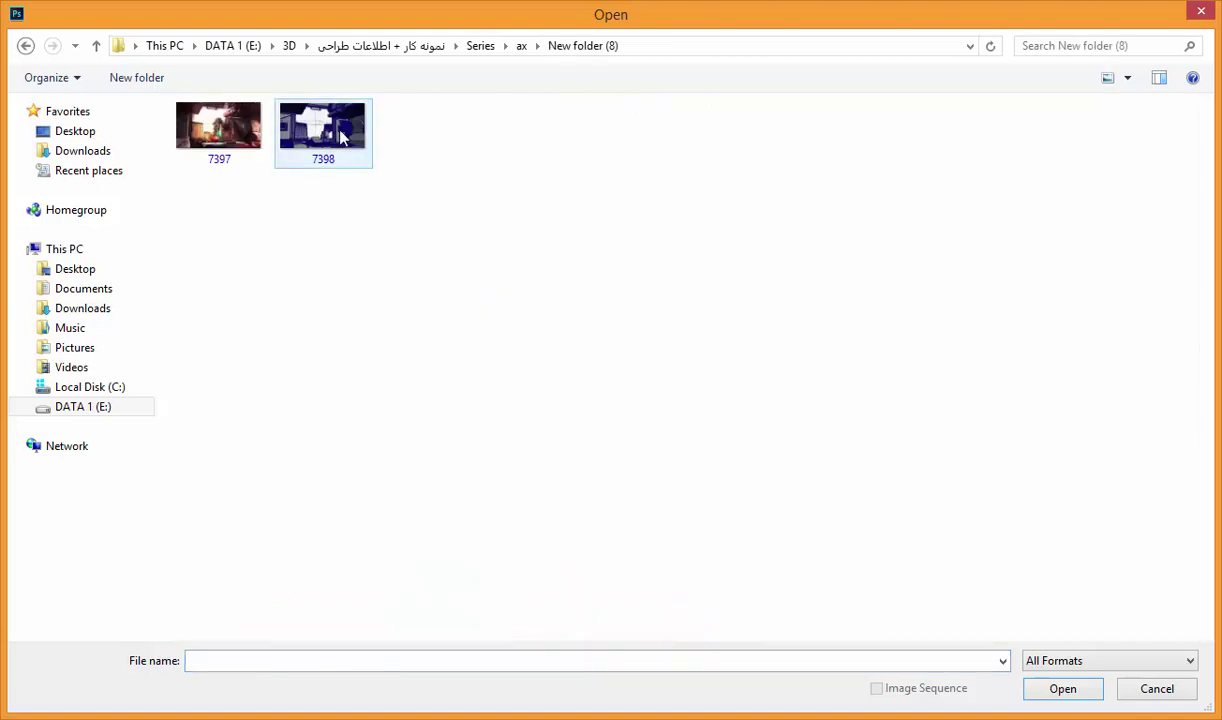
Preview 7398 and 7397 in Photo Viewer, then open 7397.jpg in Photoshop
right_click(323, 126)
left_click(351, 168)
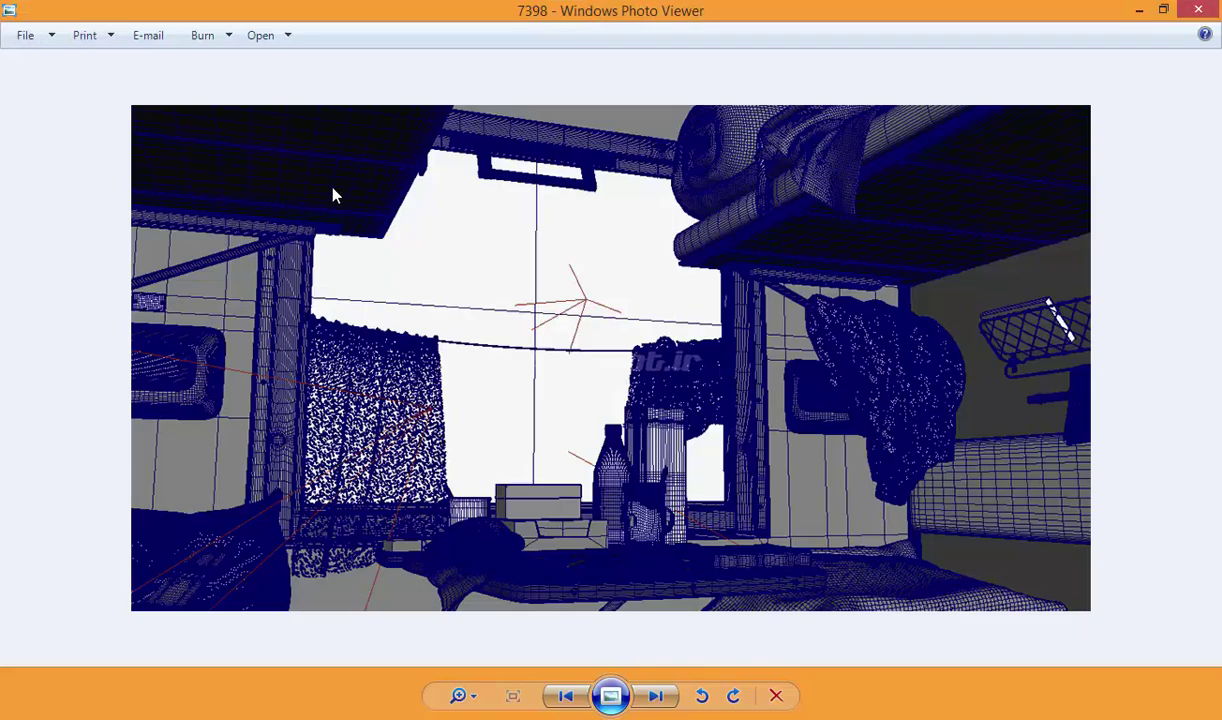
left_click(655, 697)
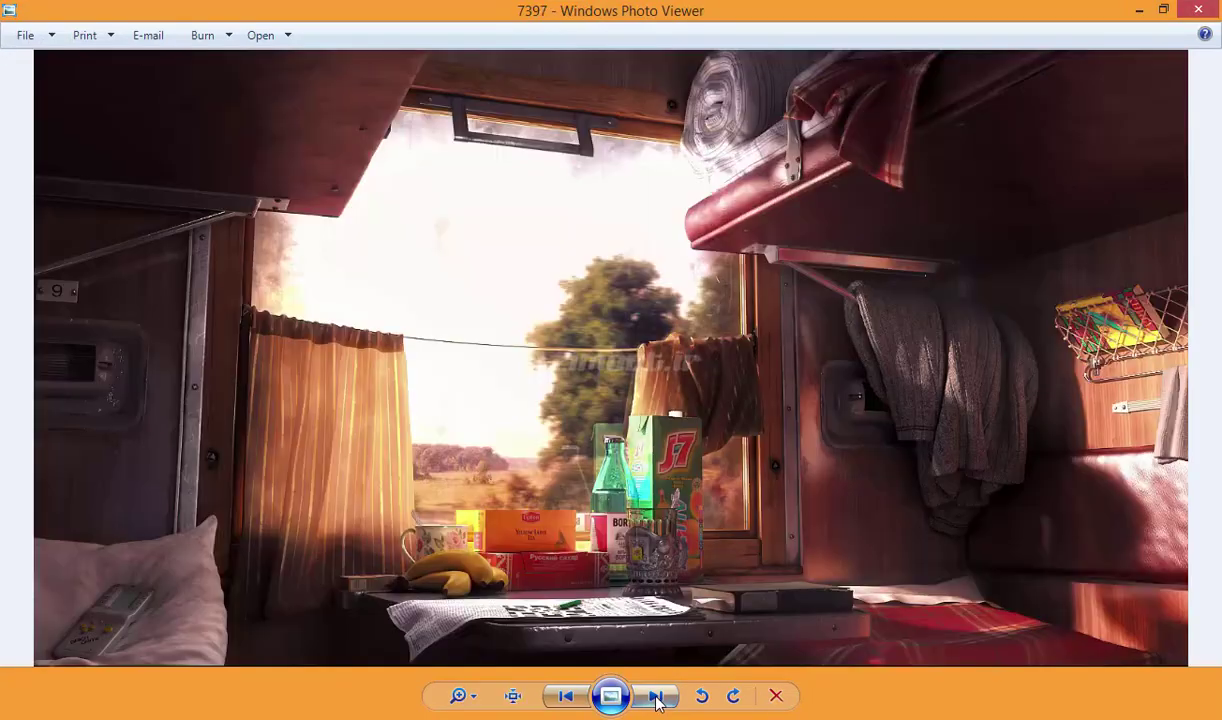
key("alt+F4")
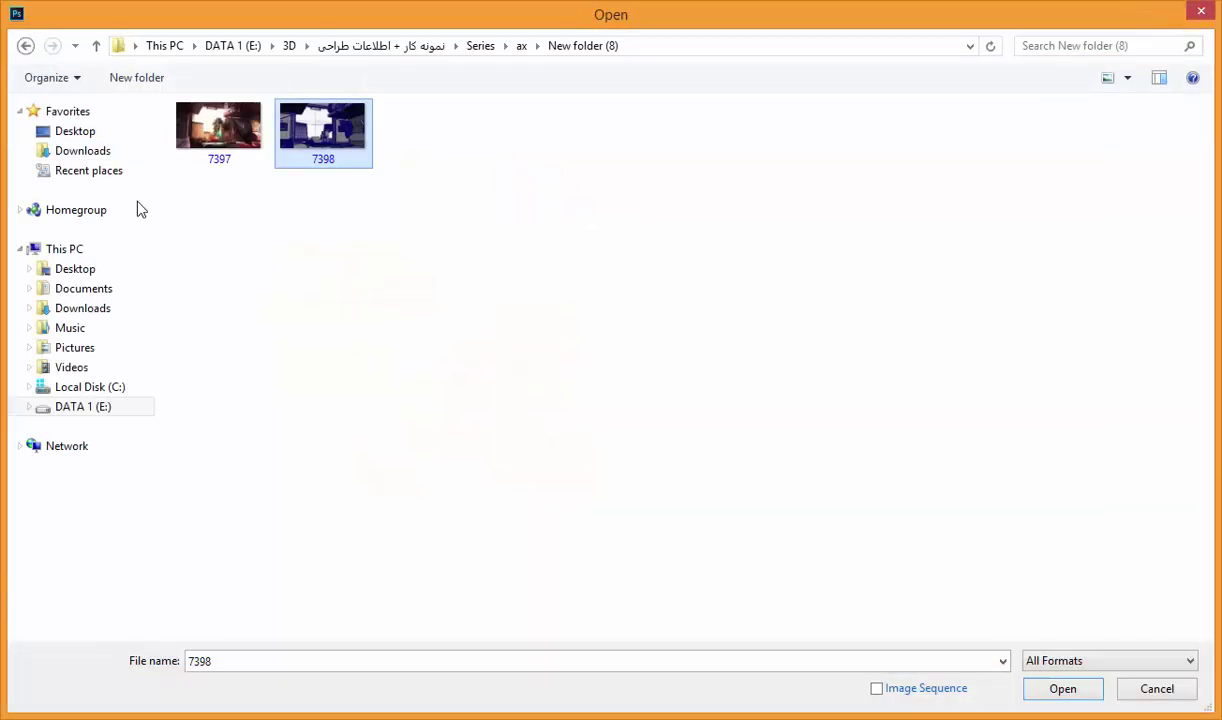
double_click(218, 128)
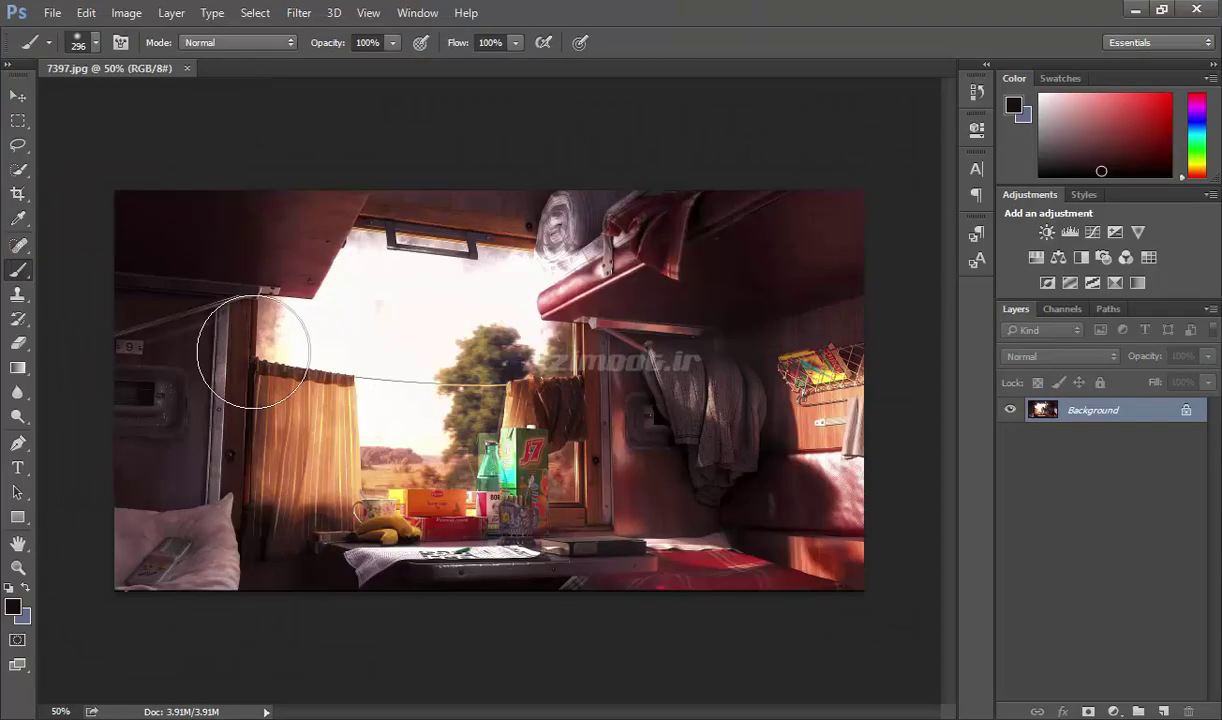
Fit the whole 7397.jpg train photo to the window with Ctrl+0
key("ctrl+0")
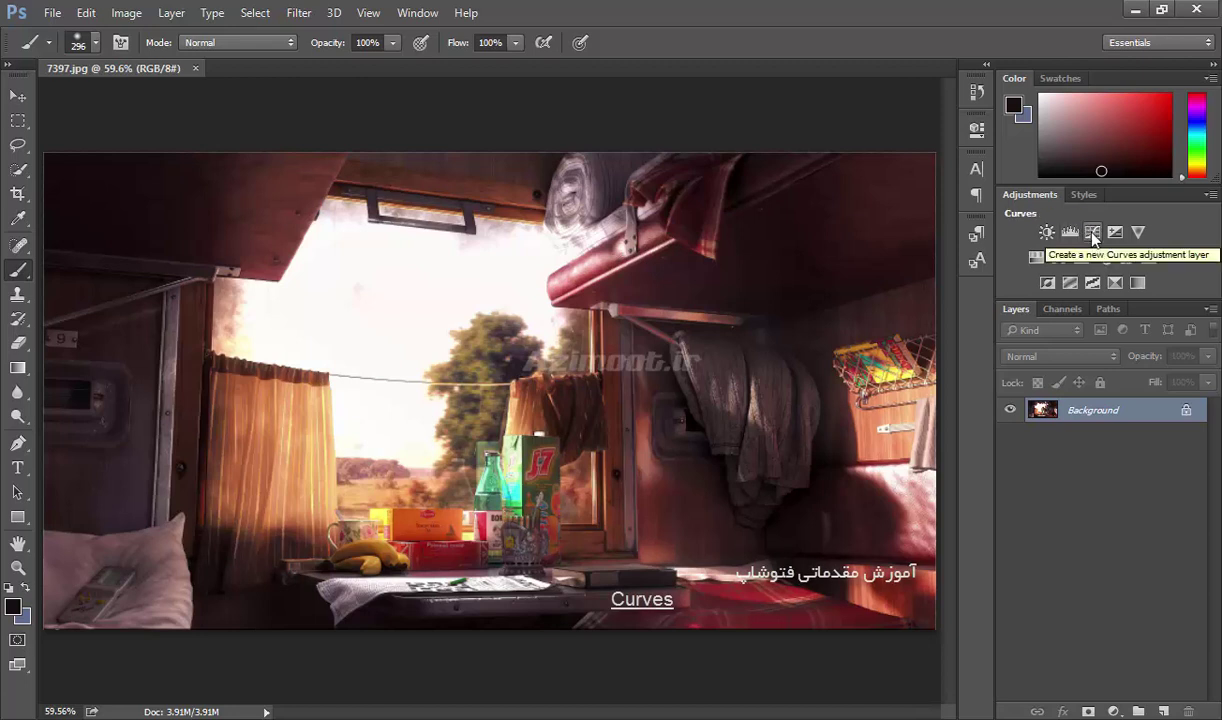
Add a Curves 1 adjustment layer, target its adjustment, and choose point editing
left_click(1093, 233)
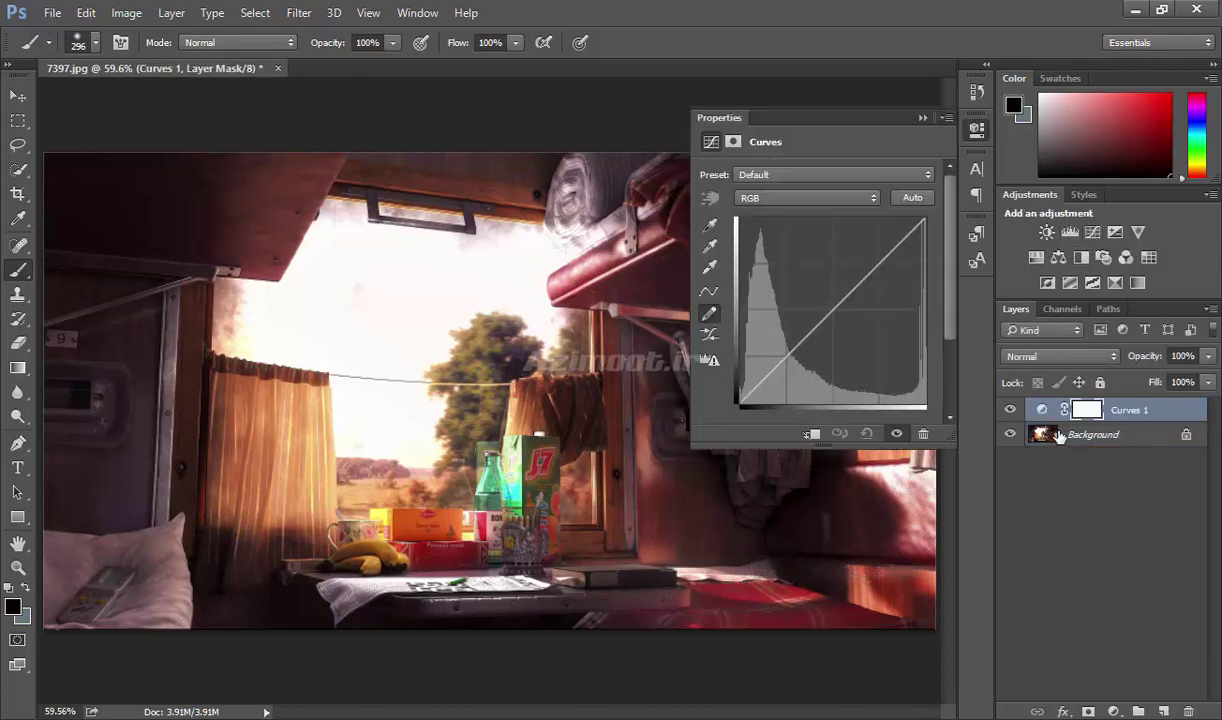
left_click(1045, 410)
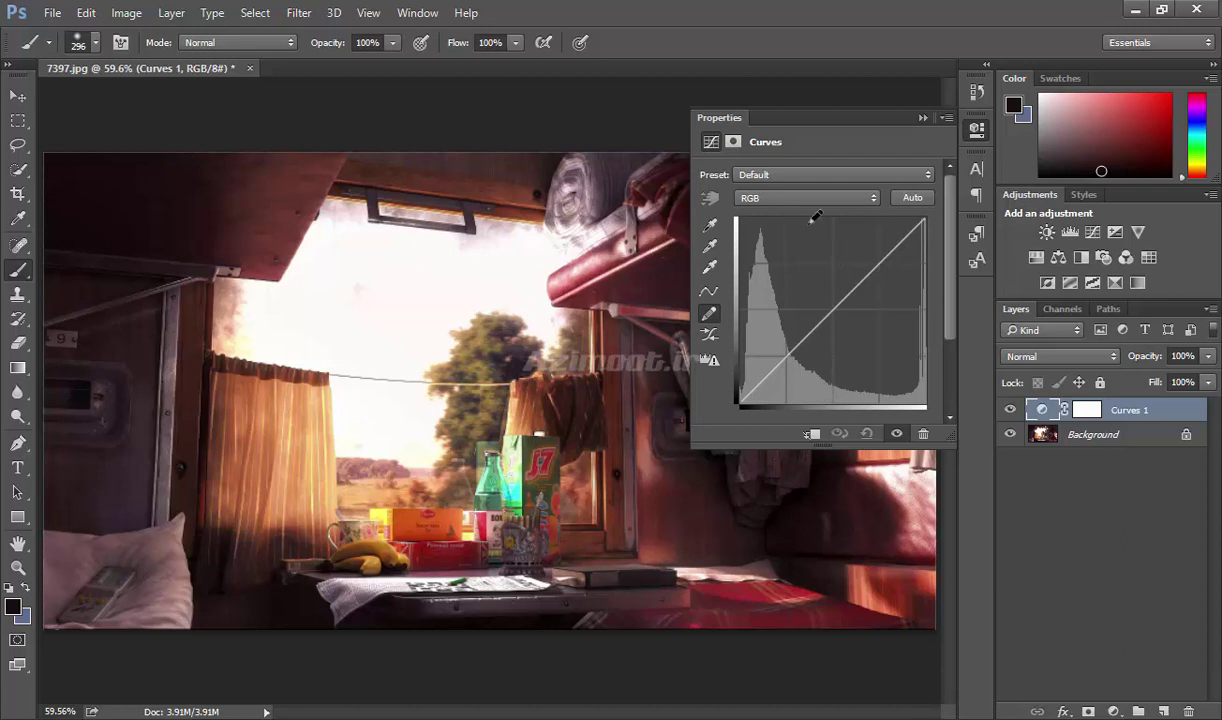
left_click(712, 293)
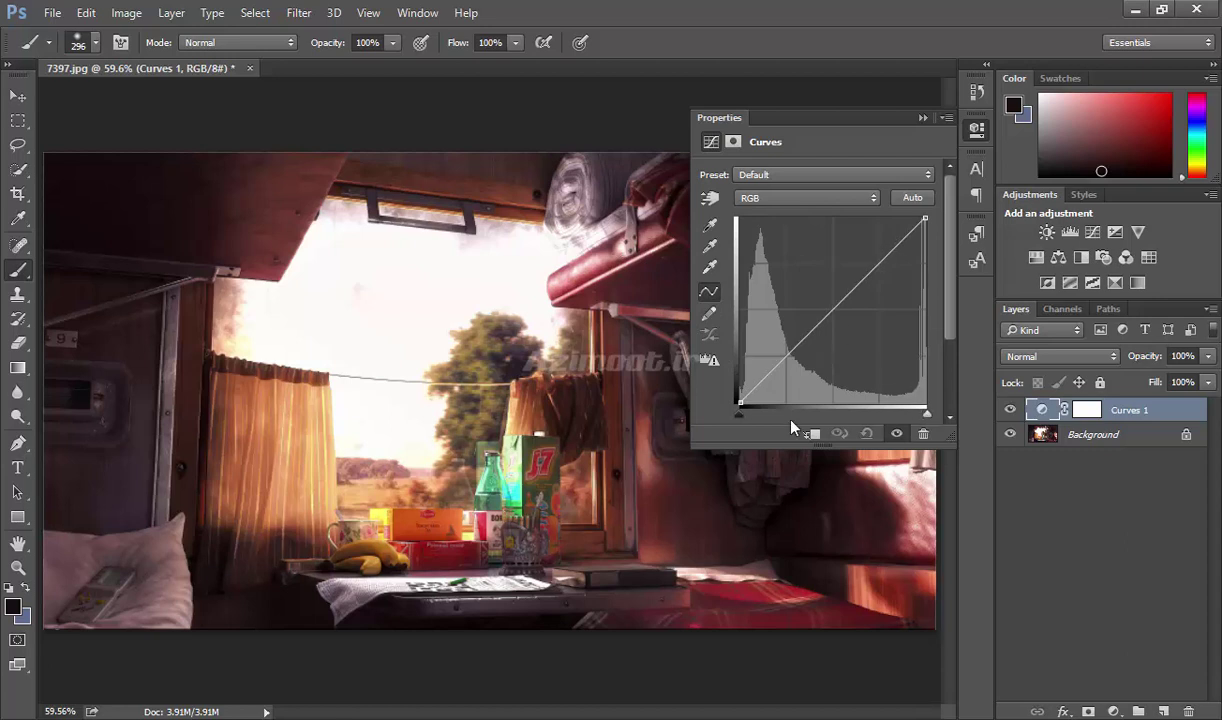
Add Levels 1, hide Curves 1, and trial input/output sliders, leaving levels at 0/1.00/255
left_click(1070, 233)
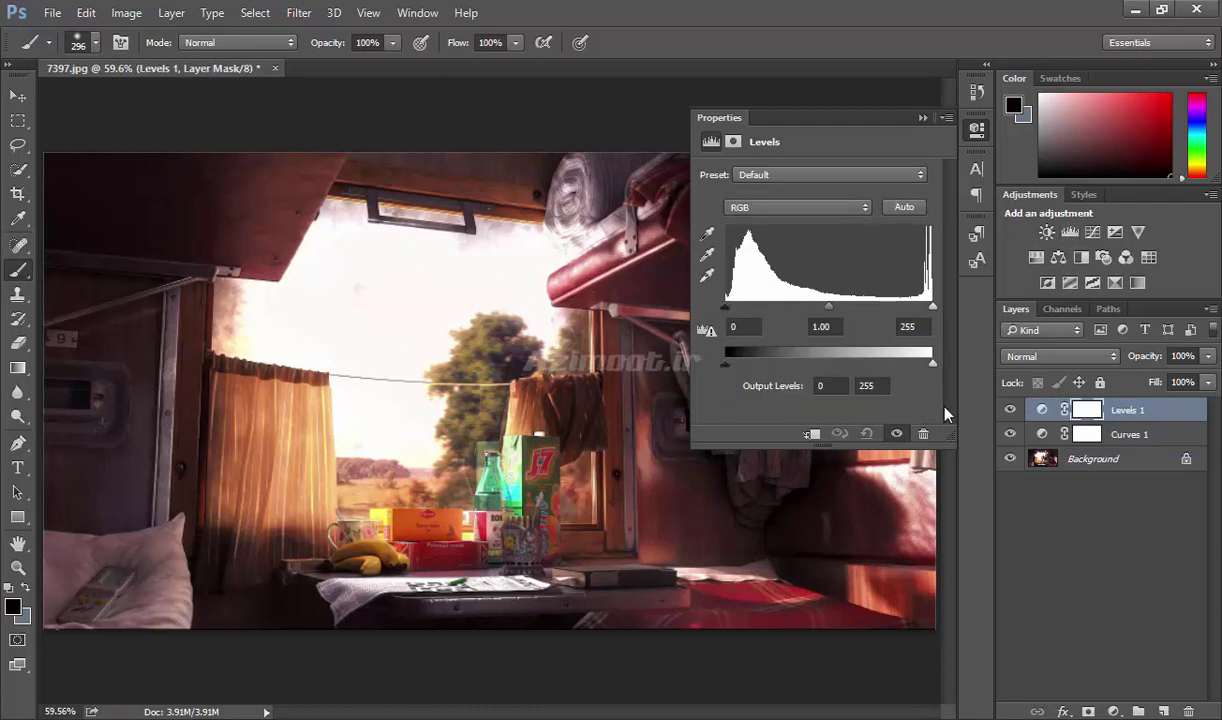
left_click(1010, 436)
mouse_move(935, 308)
left_mouse_down()
mouse_move(834, 308)
mouse_move(932, 307)
left_mouse_up()
left_click_drag(736, 312, 725, 314)
left_click_drag(936, 364, 908, 364)
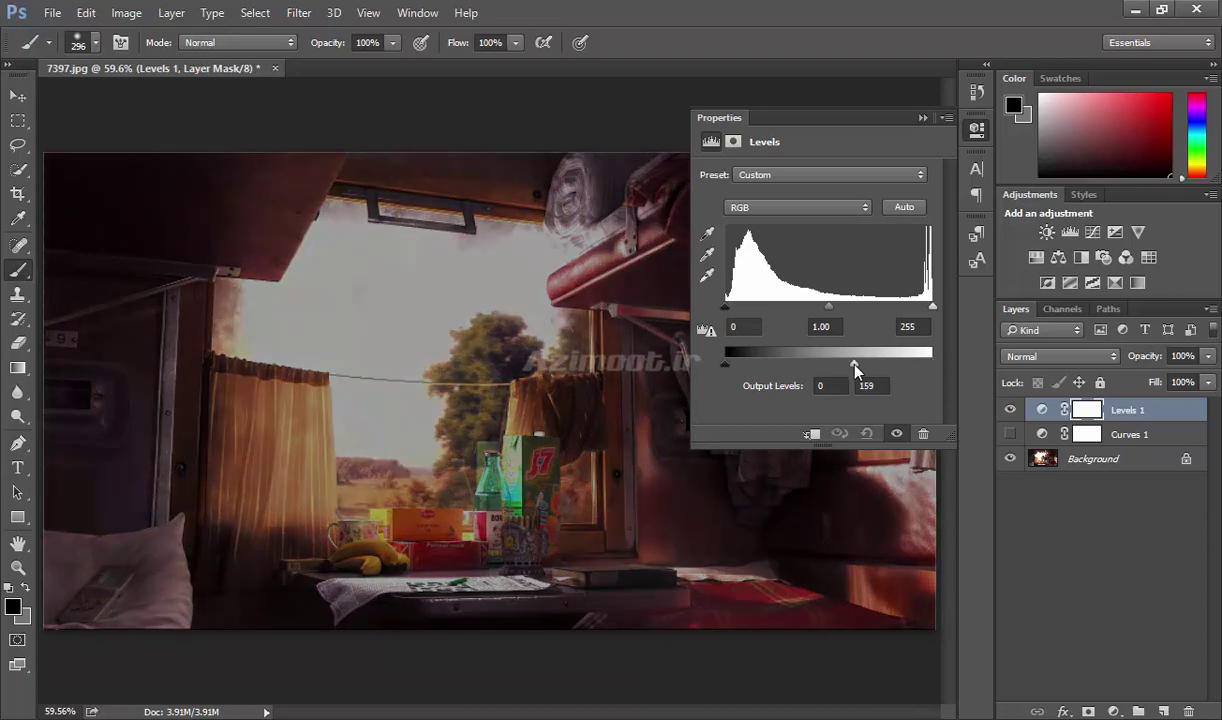
key("ctrl+z")
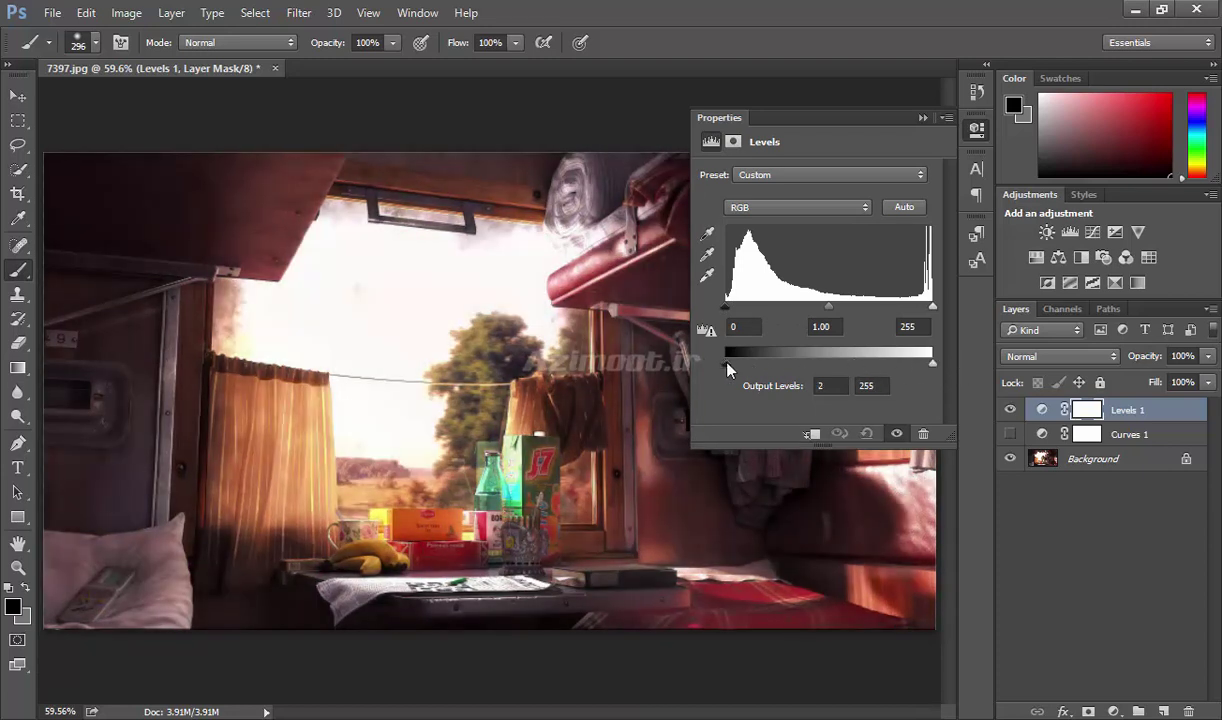
mouse_move(727, 364)
left_mouse_down()
mouse_move(794, 364)
mouse_move(722, 362)
left_mouse_up()
Hide Levels 1, show Curves 1 again, and select it for editing
left_click(1010, 410)
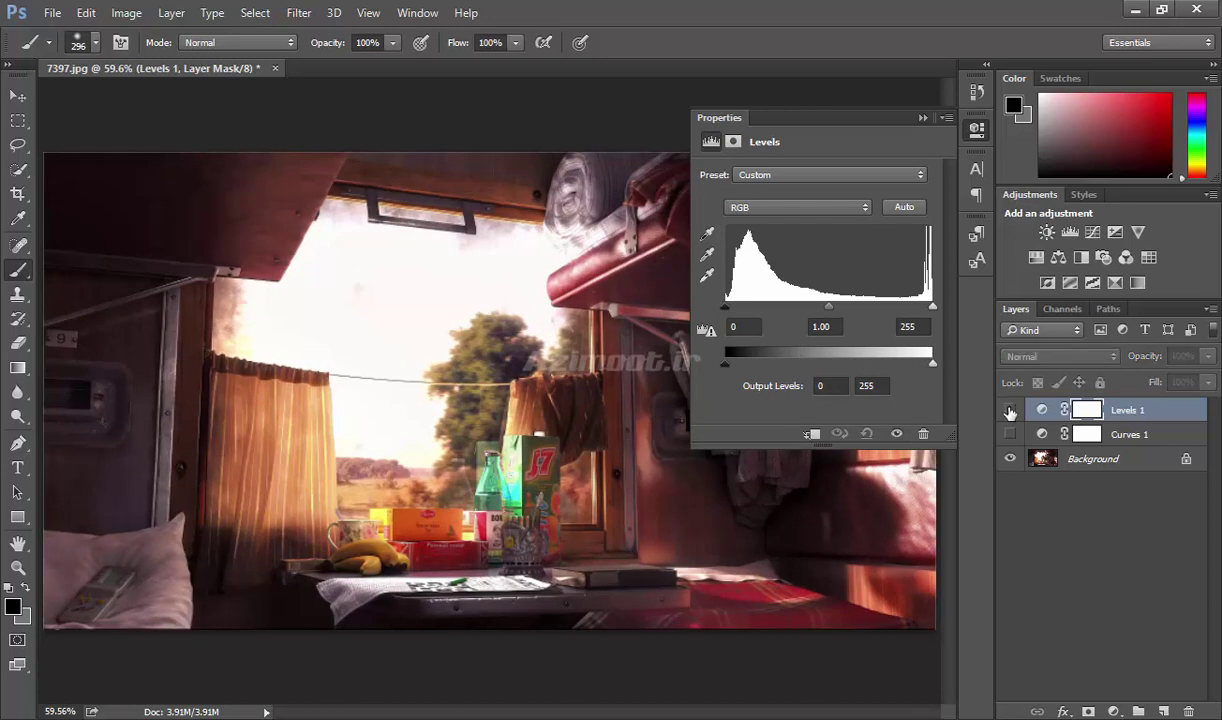
left_click(1010, 434)
left_click(1037, 436)
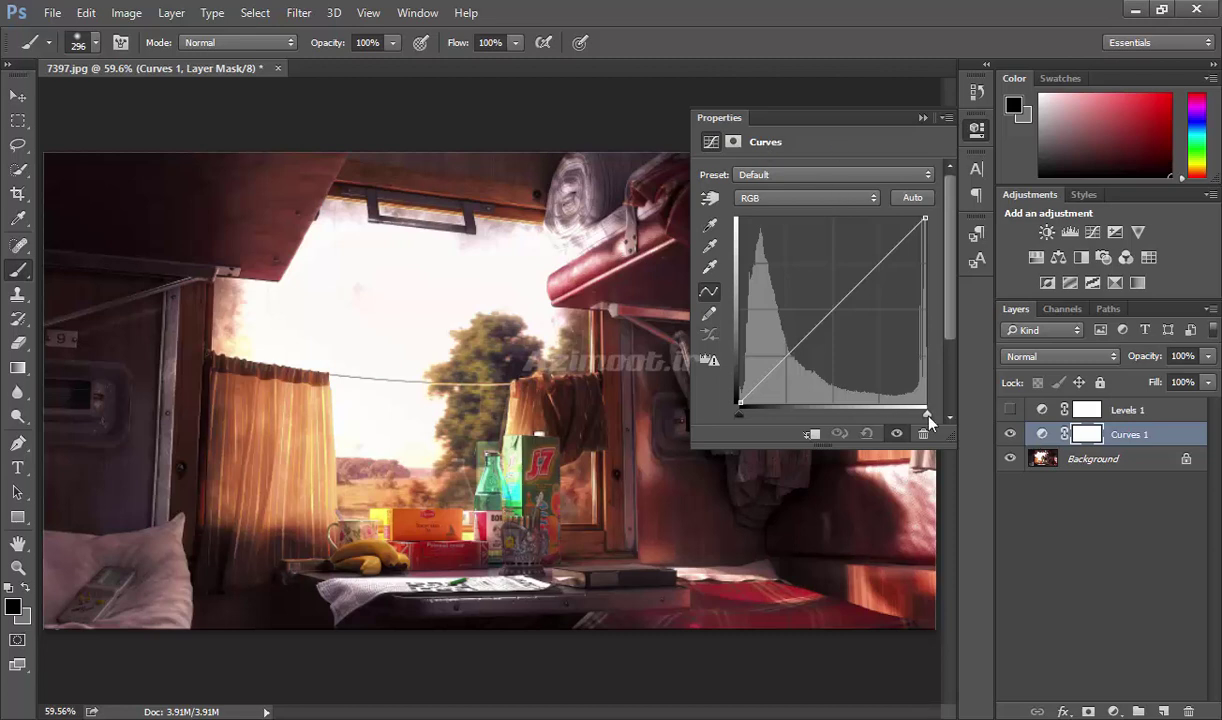
Test the curve's white and black endpoints, then show Levels 1 again
mouse_move(926, 412)
left_mouse_down()
mouse_move(830, 412)
mouse_move(942, 416)
left_mouse_up()
mouse_move(738, 418)
left_mouse_down()
mouse_move(796, 425)
mouse_move(737, 417)
left_mouse_up()
mouse_move(924, 216)
left_mouse_down()
mouse_move(925, 283)
mouse_move(924, 216)
left_mouse_up()
mouse_move(738, 400)
left_mouse_down()
mouse_move(737, 356)
mouse_move(739, 402)
left_mouse_up()
left_click(1010, 410)
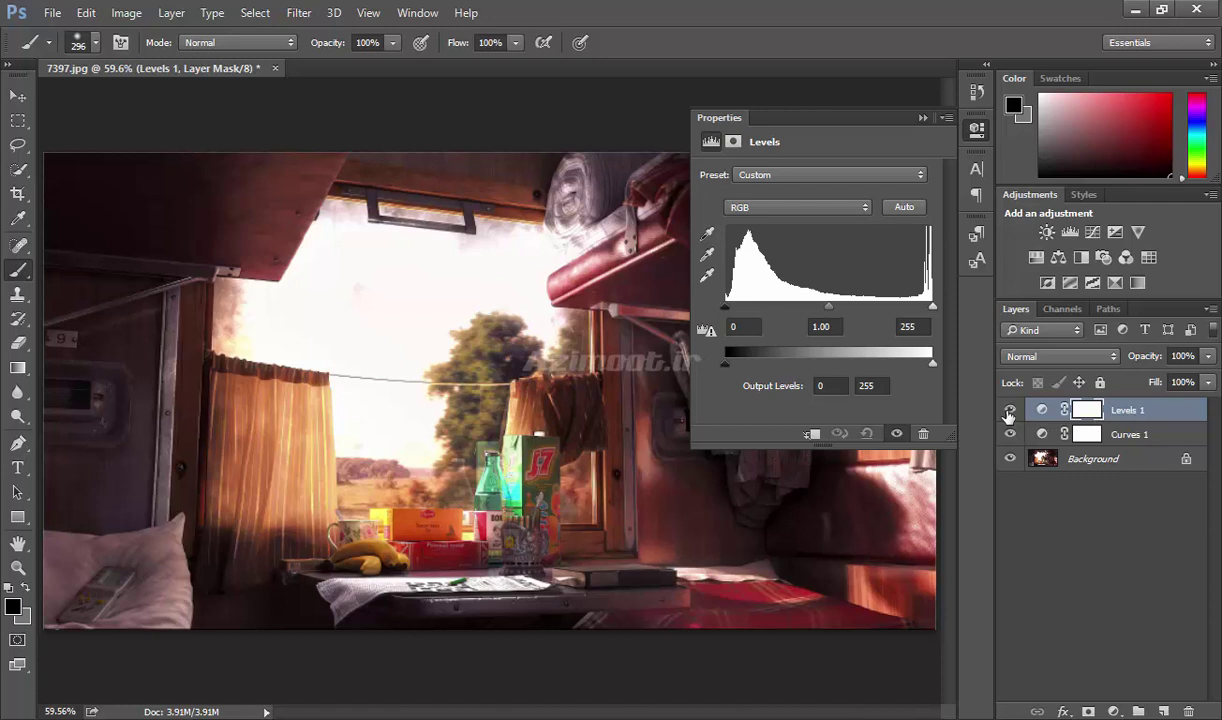
Hide Levels 1 and select Curves 1 to edit its properties
left_click(1009, 411)
left_click(1034, 436)
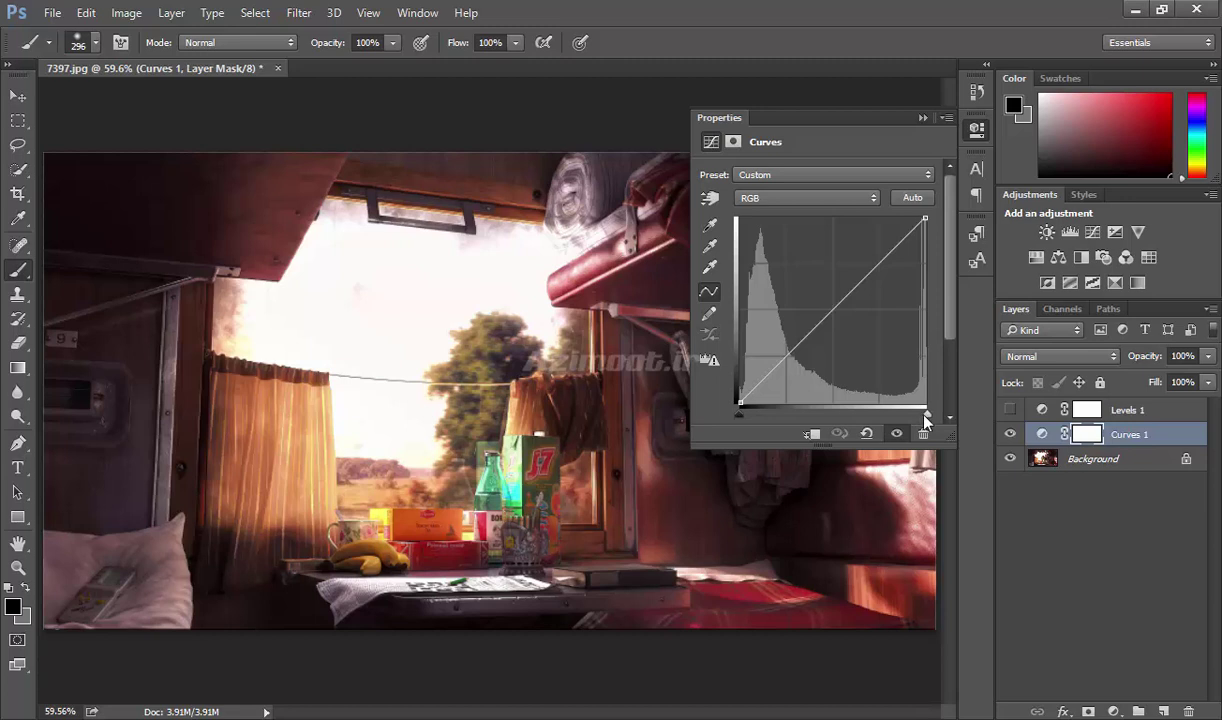
key("backslash")
left_click_drag(741, 420, 731, 401)
left_click_drag(925, 221, 924, 228)
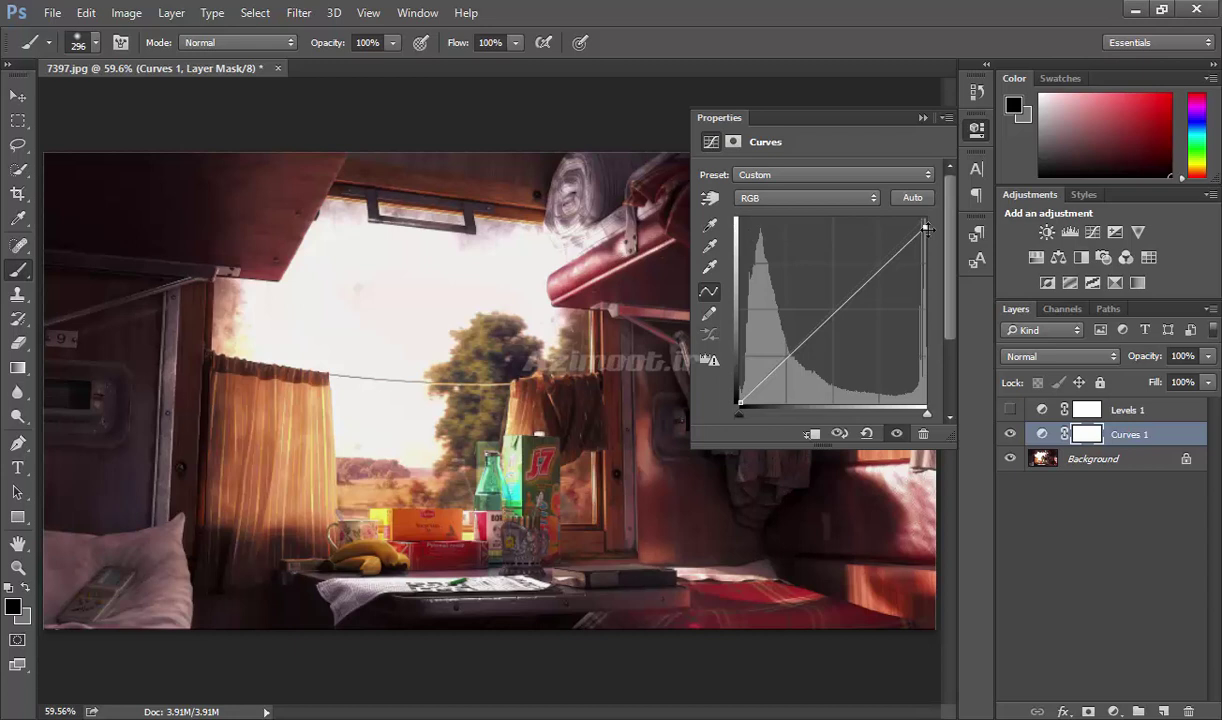
left_click_drag(924, 228, 924, 238)
left_click_drag(925, 226, 924, 258)
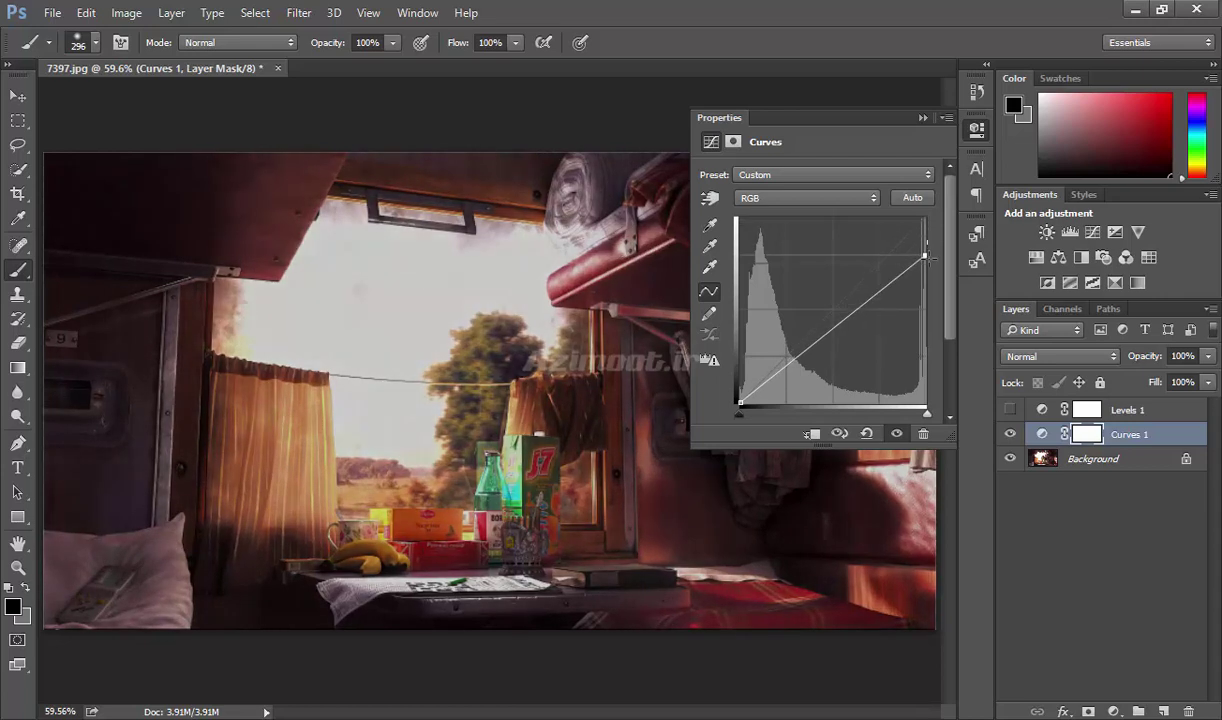
left_click_drag(924, 258, 924, 219)
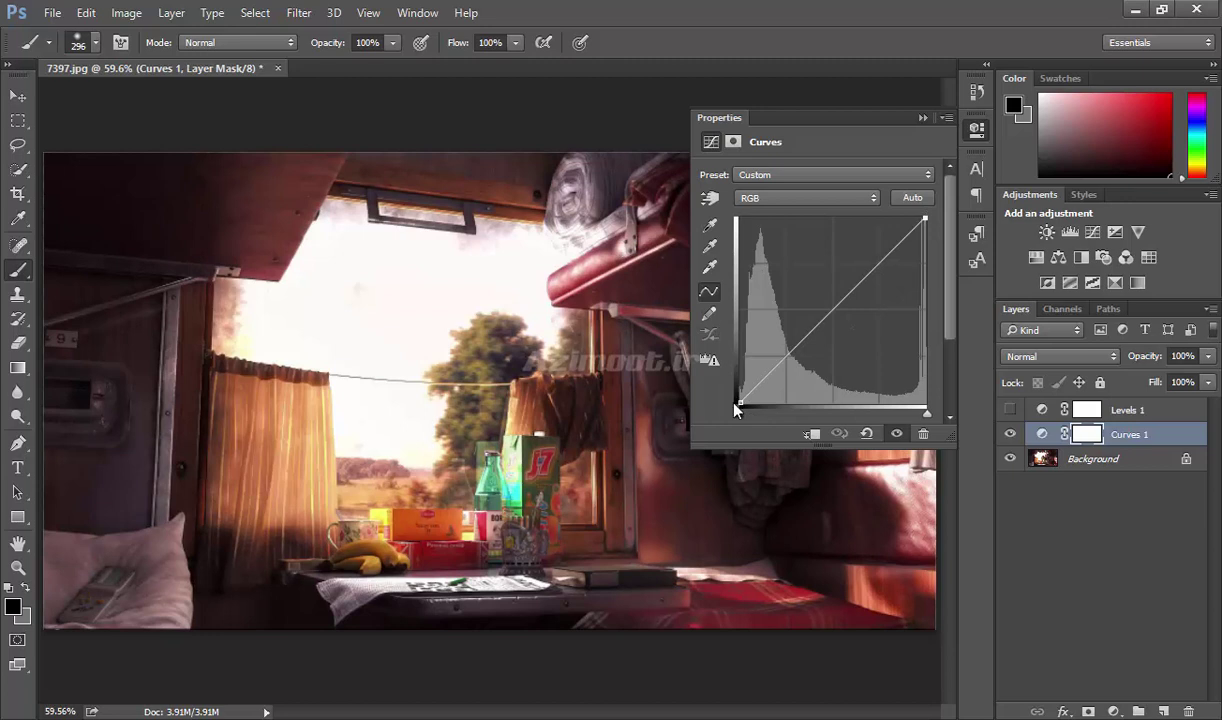
mouse_move(740, 401)
left_mouse_down()
mouse_move(740, 372)
mouse_move(740, 382)
left_mouse_up()
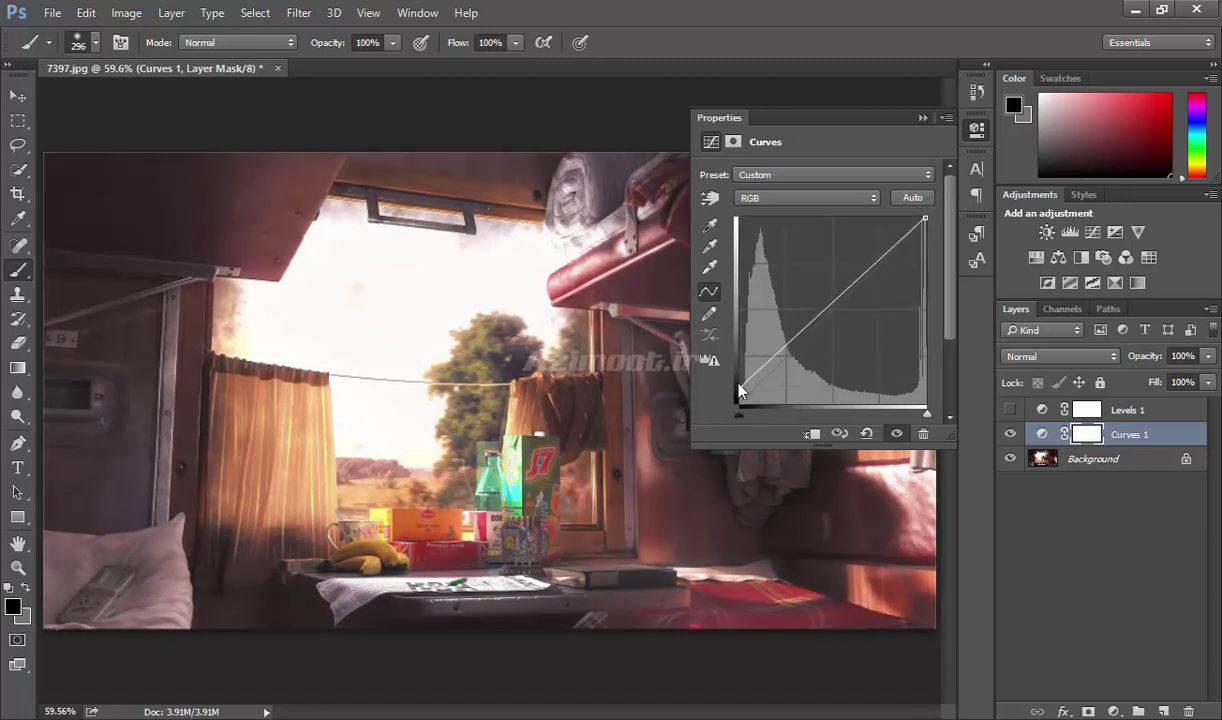
mouse_move(740, 388)
left_mouse_down()
mouse_move(740, 337)
mouse_move(735, 453)
left_mouse_up()
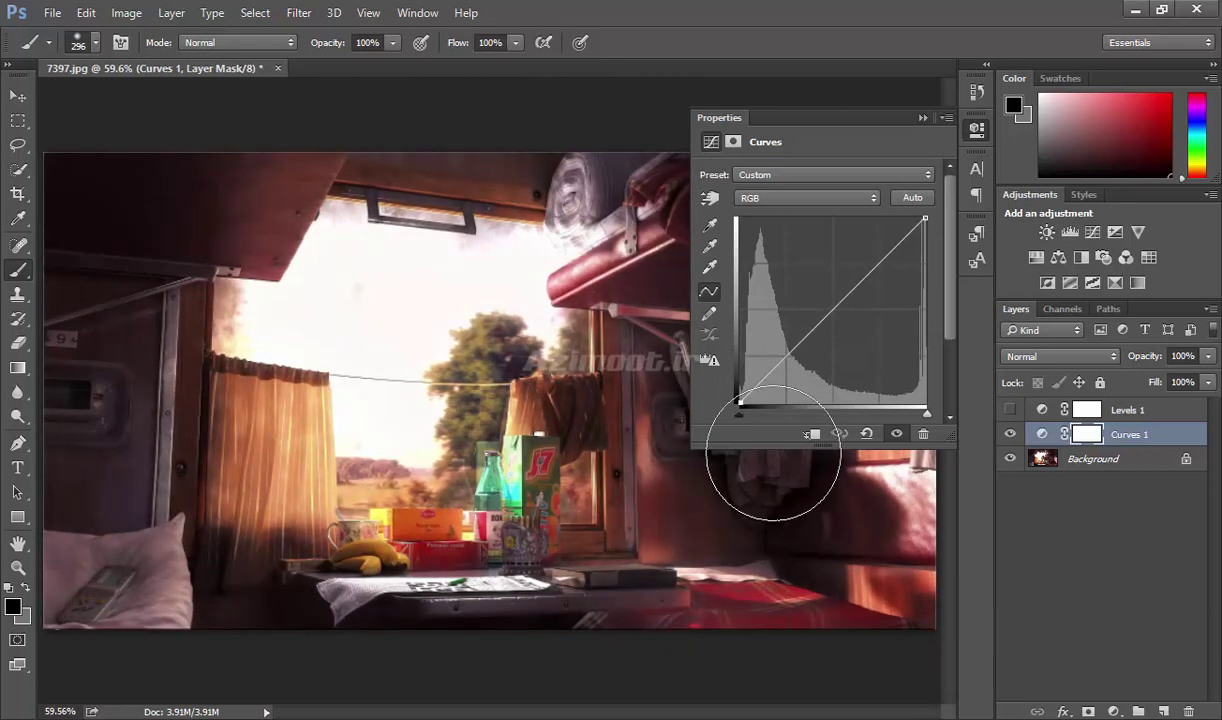
Reset Curves 1, then raise a midtone point up-left to brighten the interior
left_click(866, 434)
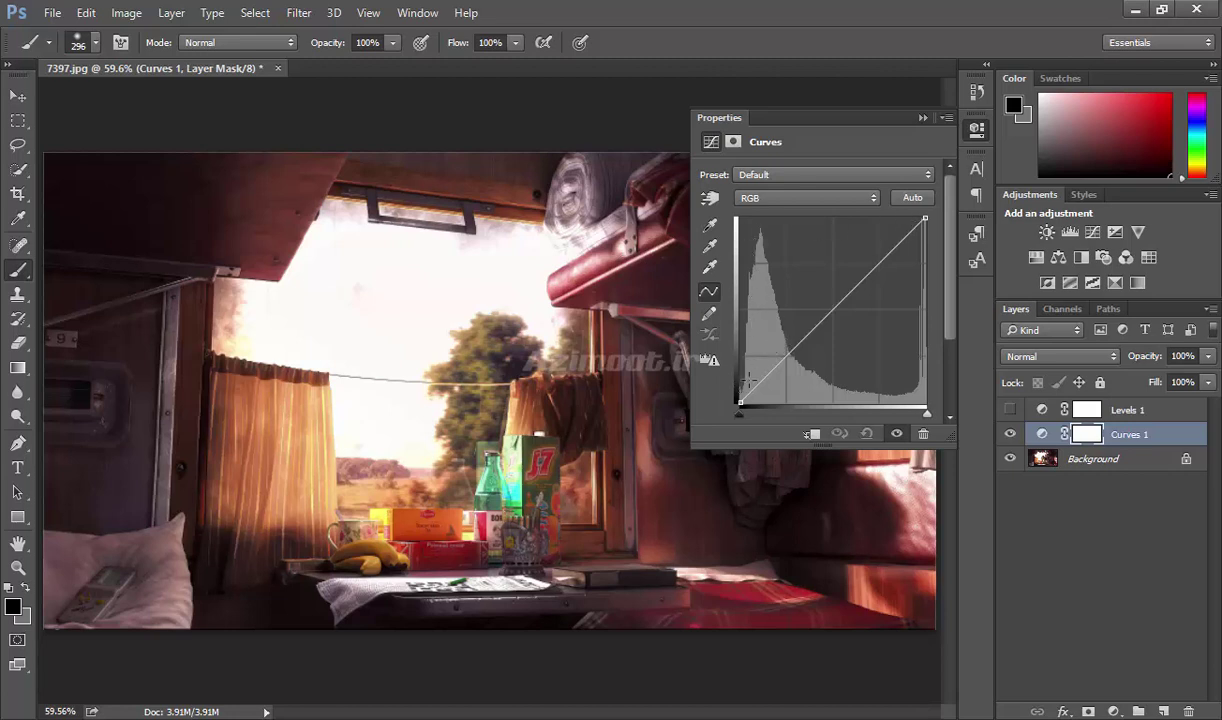
left_click(833, 308)
left_click_drag(833, 308, 810, 283)
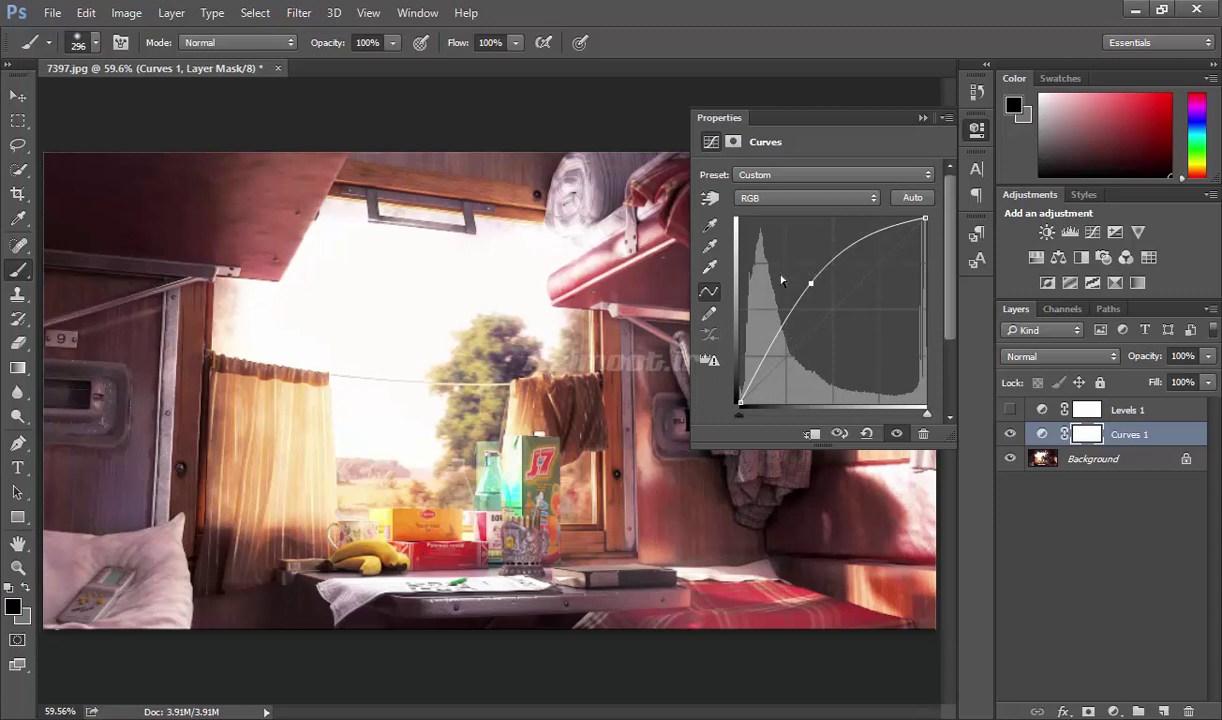
Steepen the curve with the midtone point, then remove points back to a straight line
mouse_move(810, 283)
left_mouse_down()
mouse_move(789, 266)
mouse_move(873, 337)
left_mouse_up()
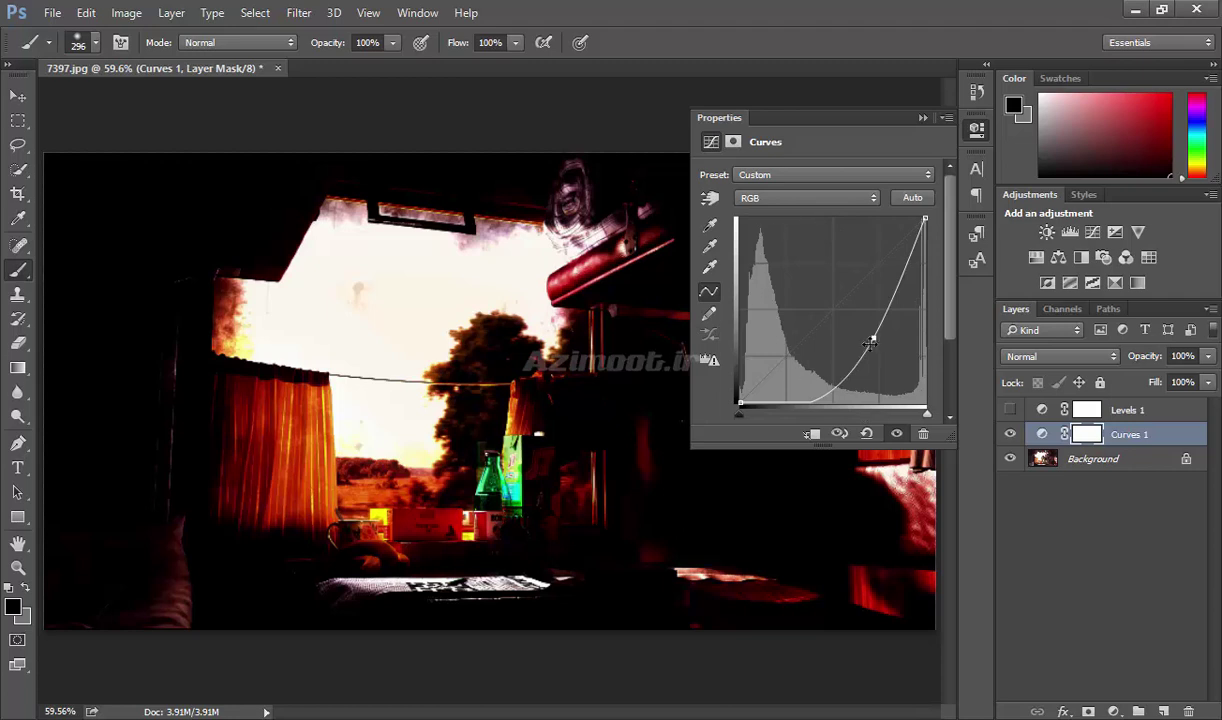
mouse_move(871, 336)
left_mouse_down()
mouse_move(809, 296)
mouse_move(850, 330)
mouse_move(815, 298)
mouse_move(847, 326)
mouse_move(815, 298)
mouse_move(847, 326)
mouse_move(857, 302)
mouse_move(860, 313)
left_mouse_up()
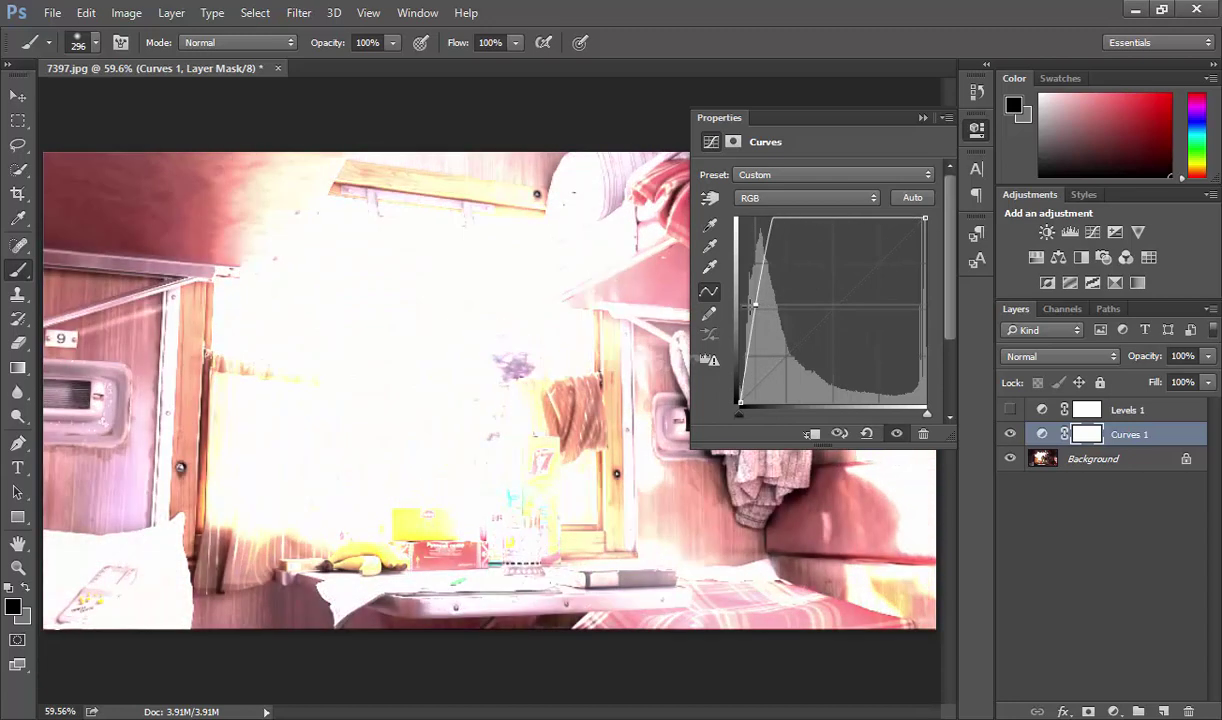
mouse_move(861, 303)
left_mouse_down()
mouse_move(731, 310)
mouse_move(711, 292)
left_mouse_up()
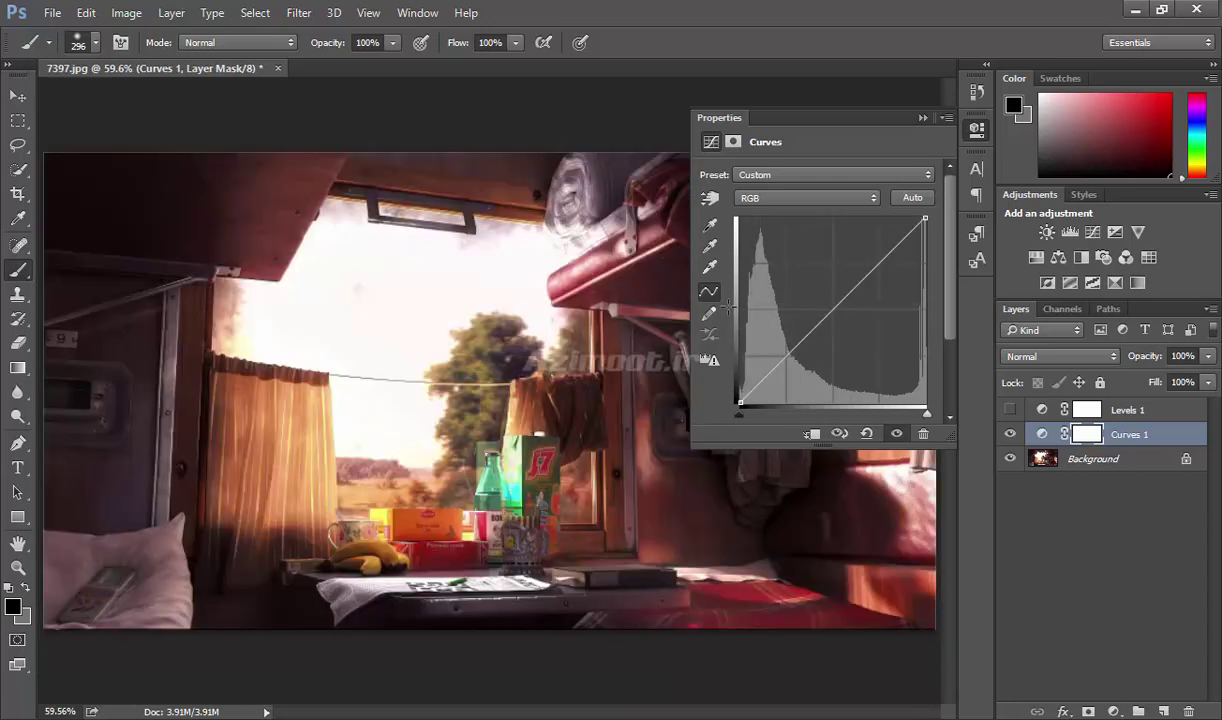
left_click(786, 357)
left_click_drag(786, 357, 752, 342)
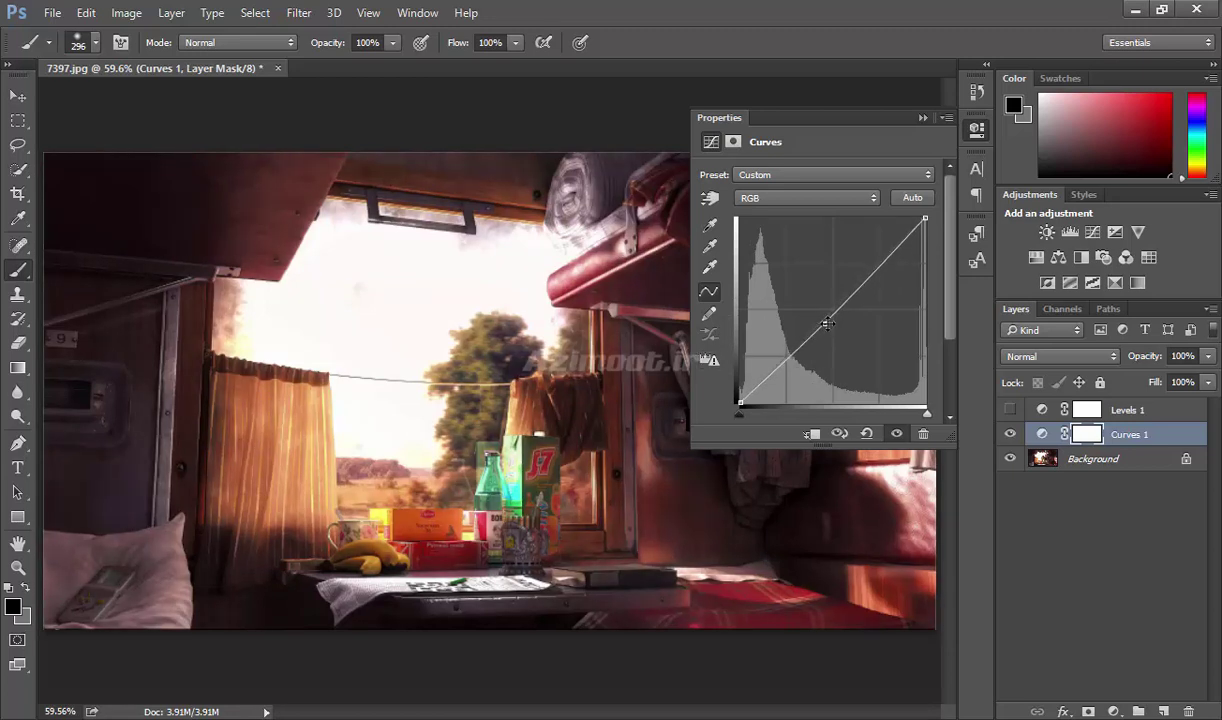
left_click_drag(824, 322, 672, 308)
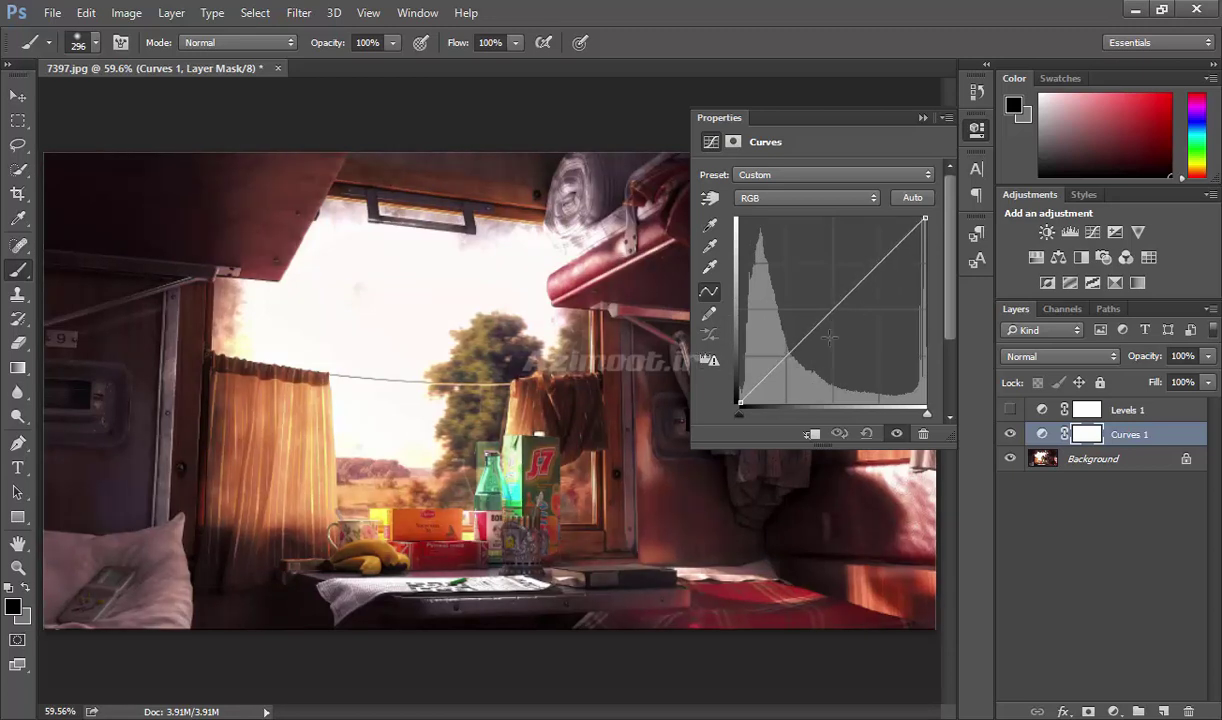
Add several curve points that lift the shadows and midtones to brighten the interior
left_click(861, 280)
left_click(815, 327)
left_click_drag(835, 308, 835, 293)
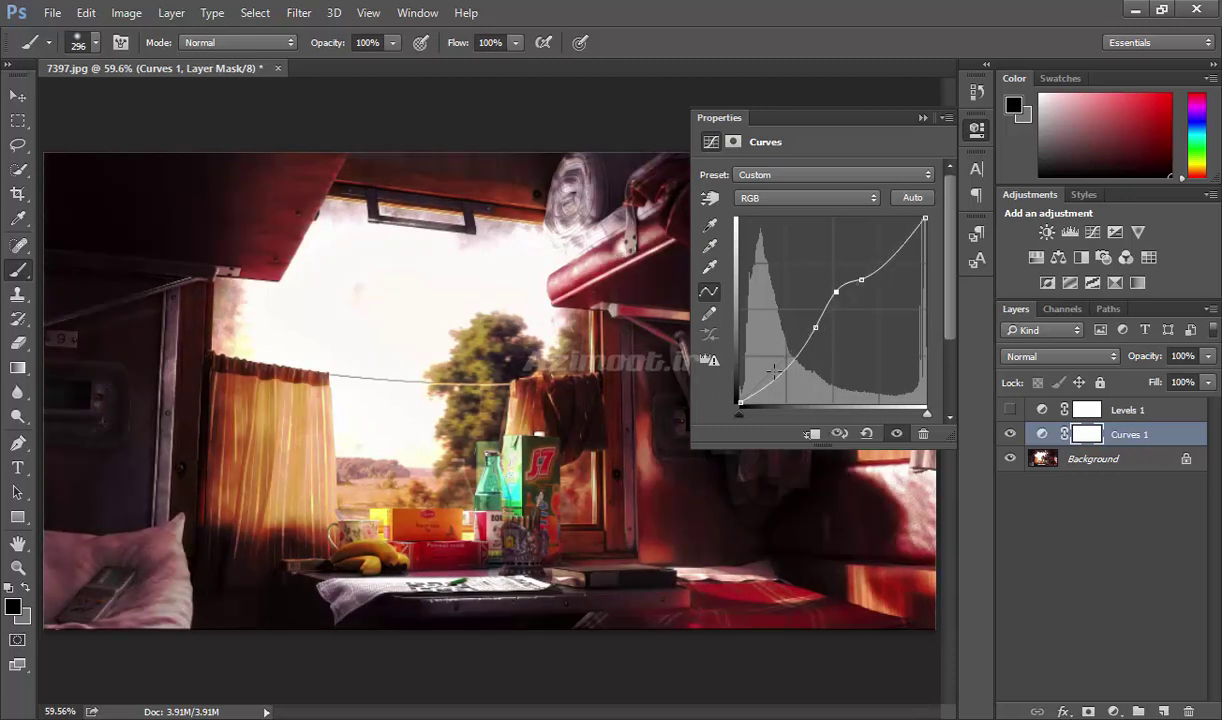
left_click_drag(769, 372, 762, 352)
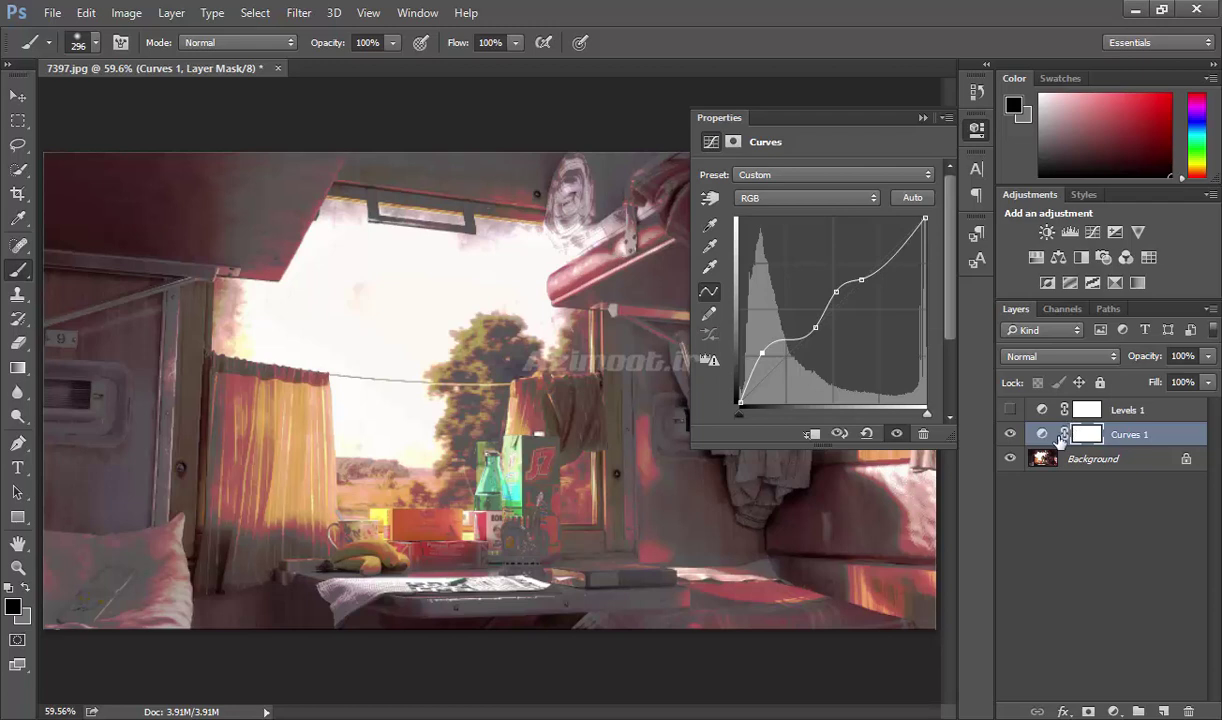
left_click(868, 434)
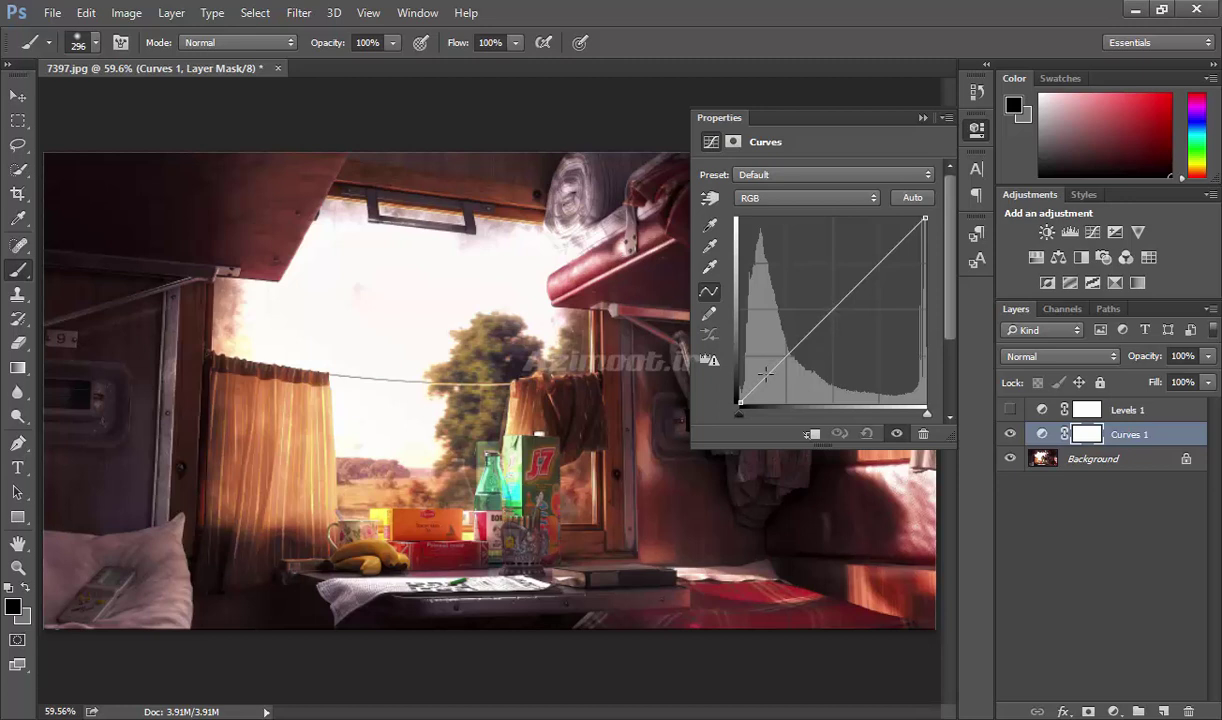
left_click(767, 371)
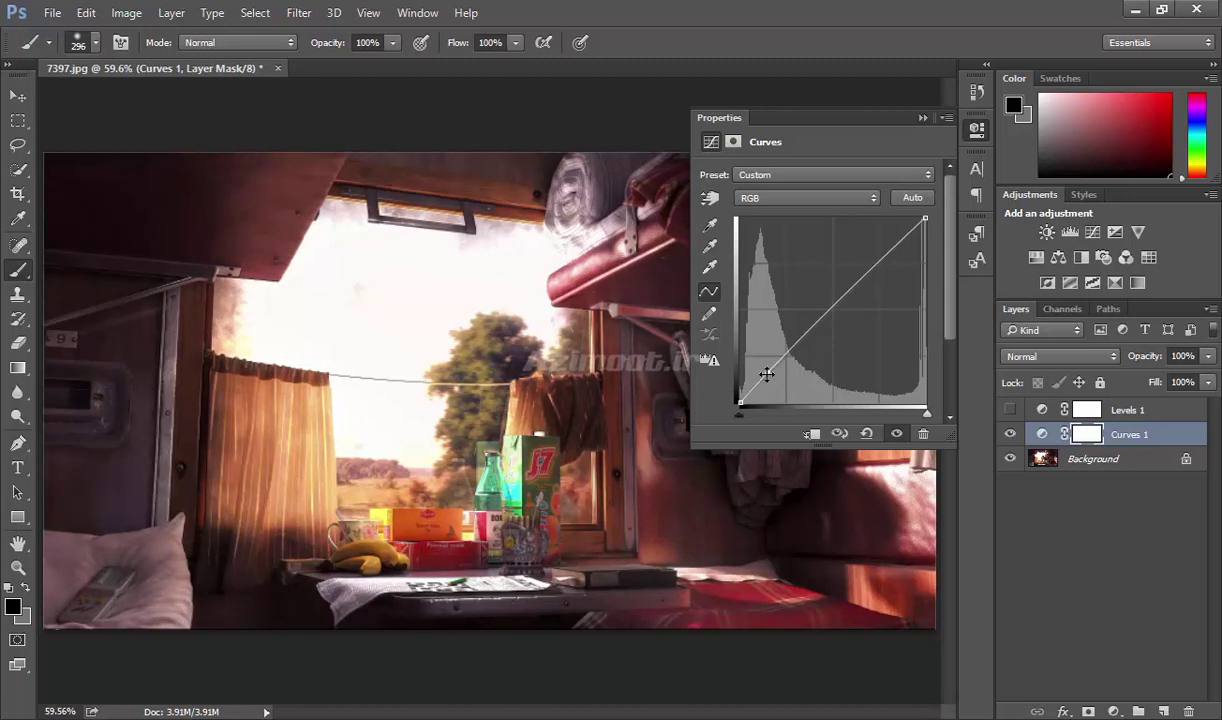
left_click_drag(766, 374, 763, 361)
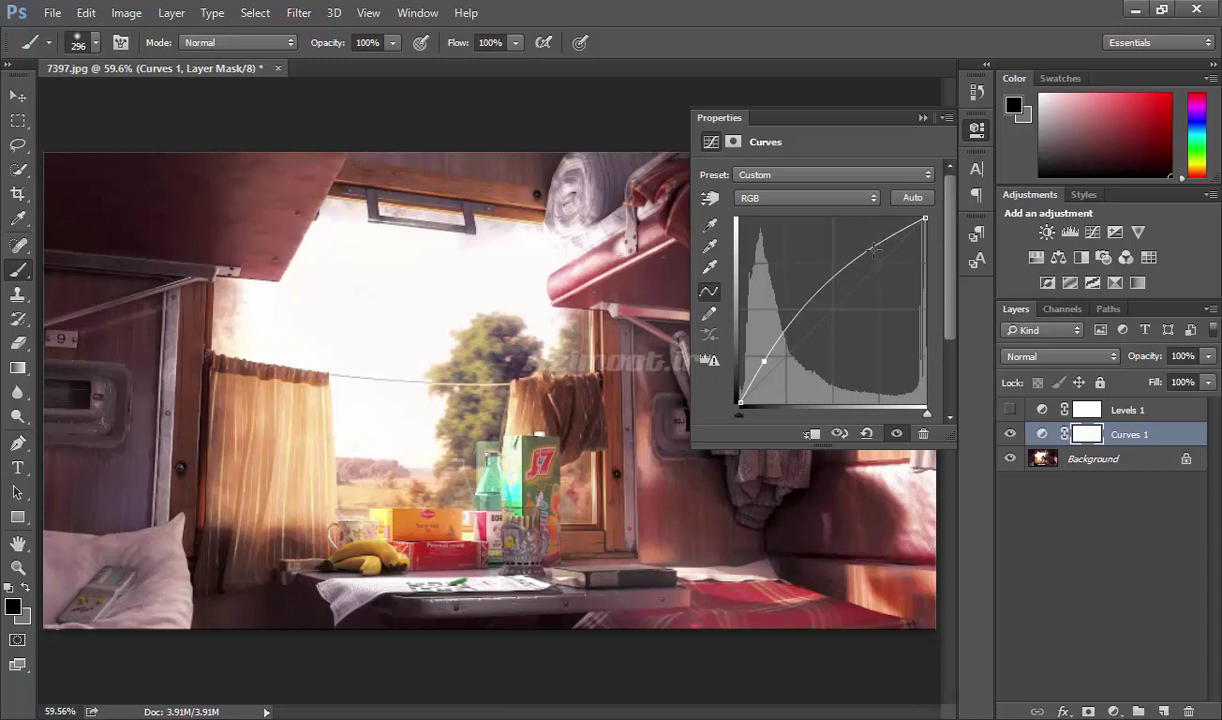
left_click(866, 433)
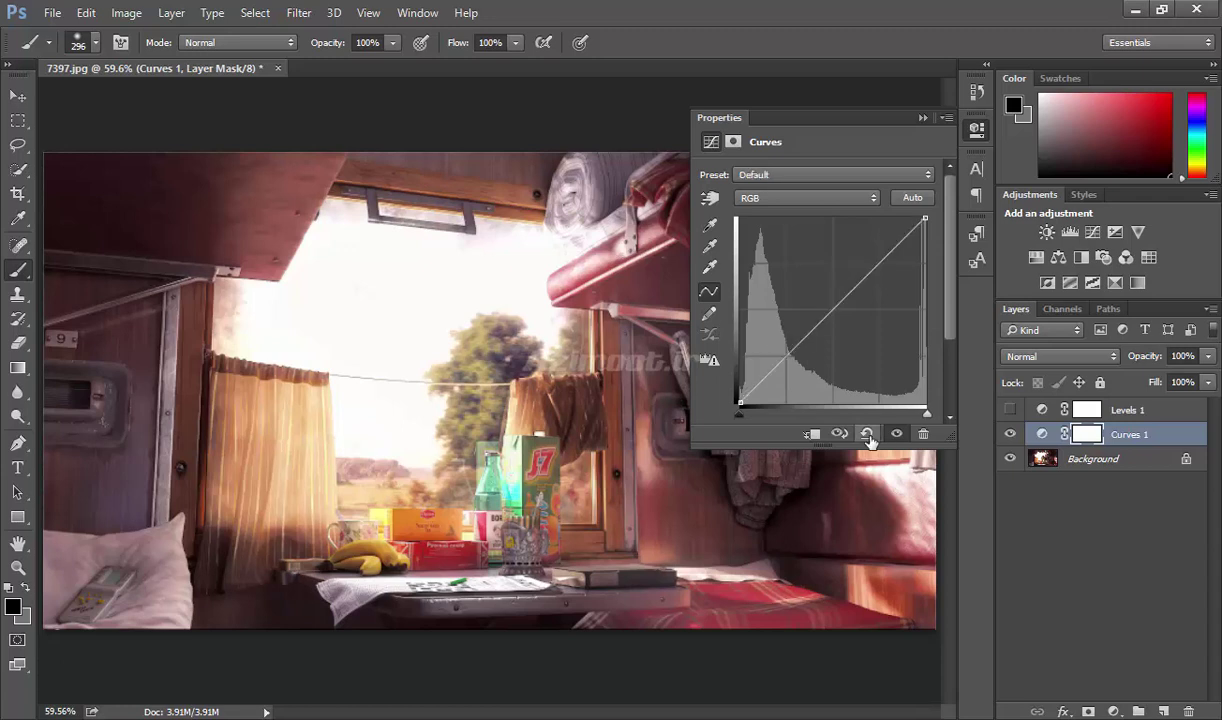
left_click(877, 260)
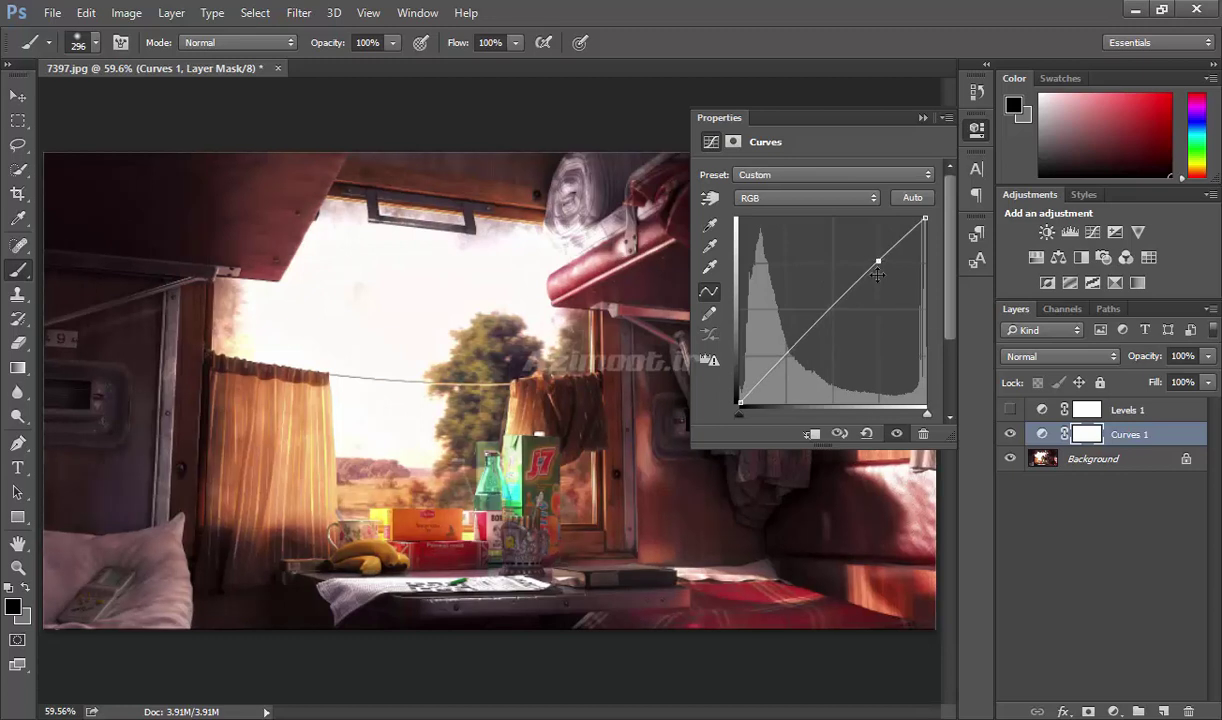
left_click(833, 308)
left_click_drag(782, 358, 775, 354)
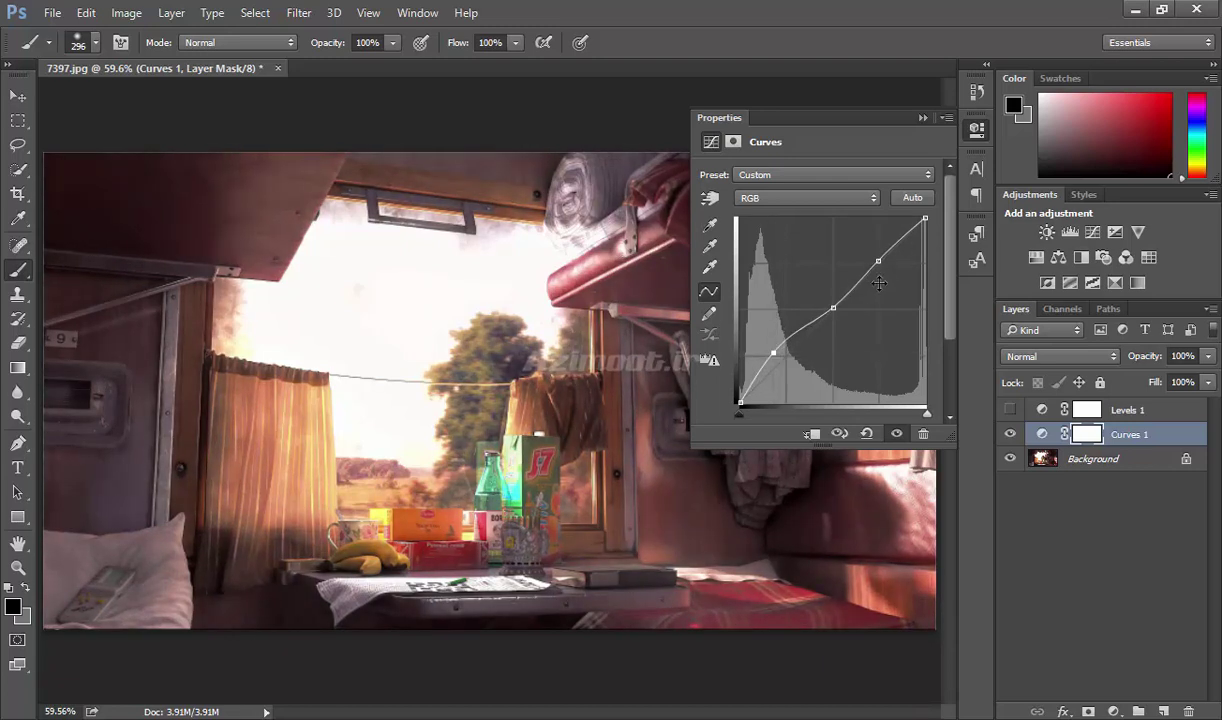
left_click_drag(777, 352, 708, 360)
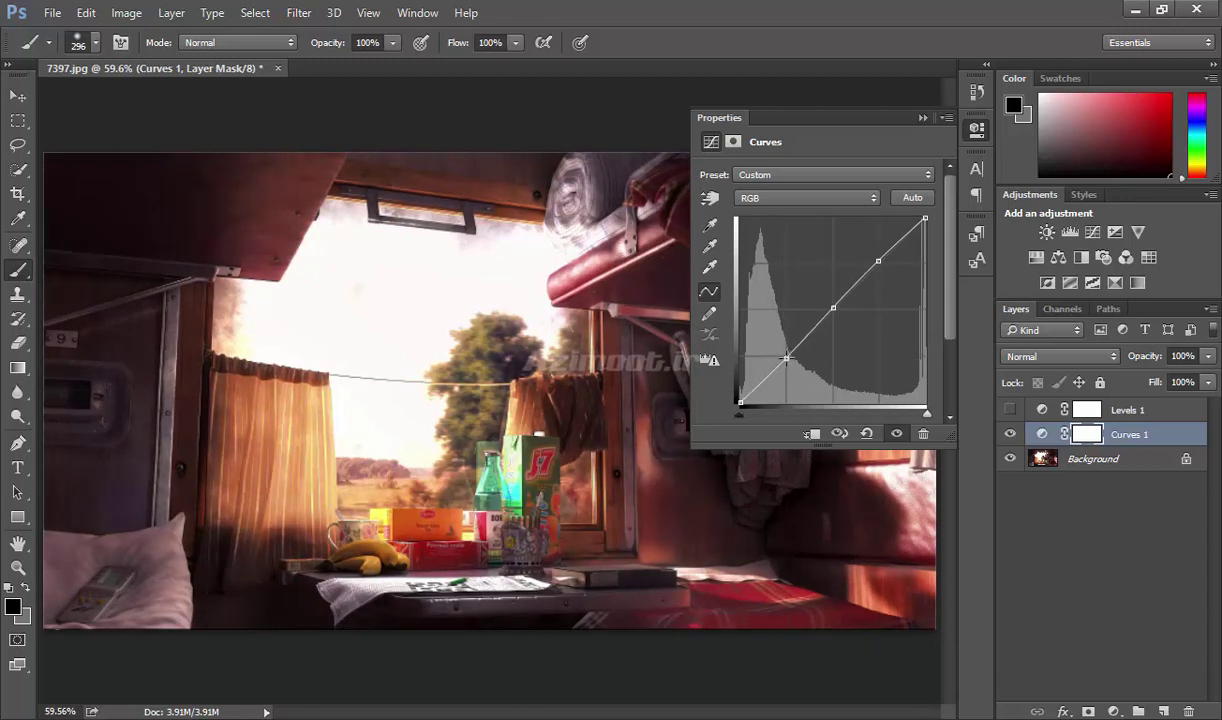
mouse_move(876, 262)
left_mouse_down()
mouse_move(868, 246)
mouse_move(873, 258)
left_mouse_up()
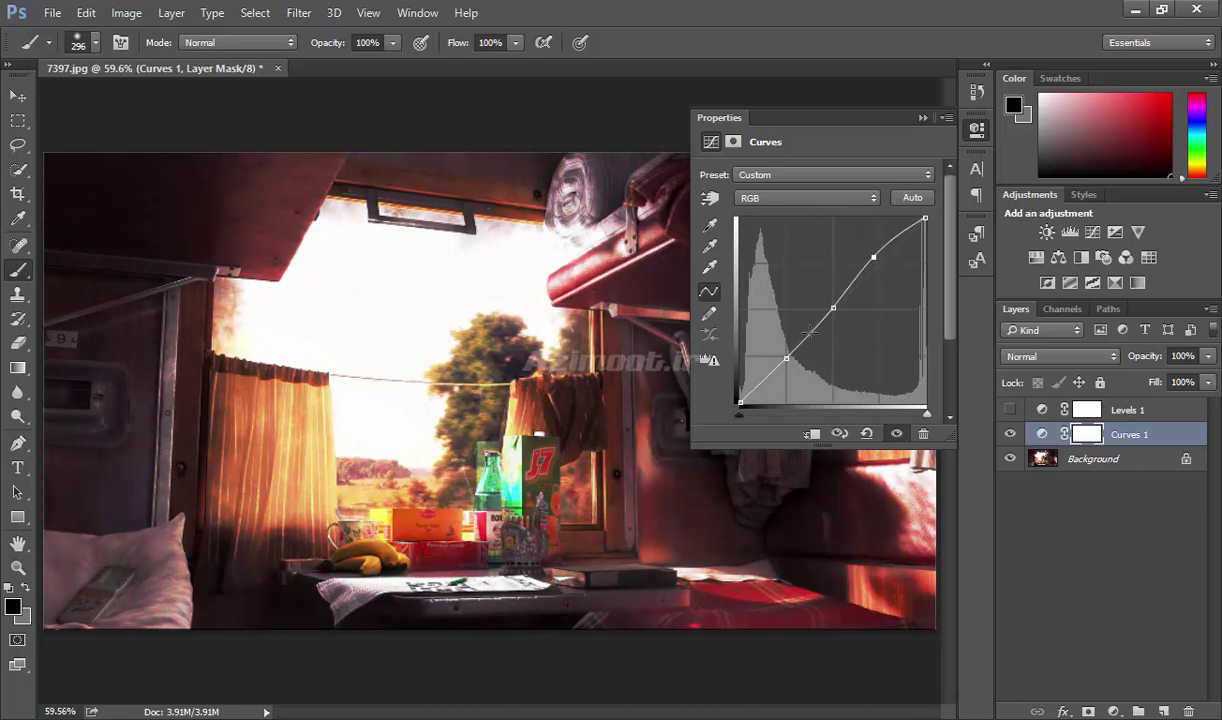
left_click(762, 382)
mouse_move(875, 258)
left_mouse_down()
mouse_move(885, 268)
mouse_move(875, 259)
left_mouse_up()
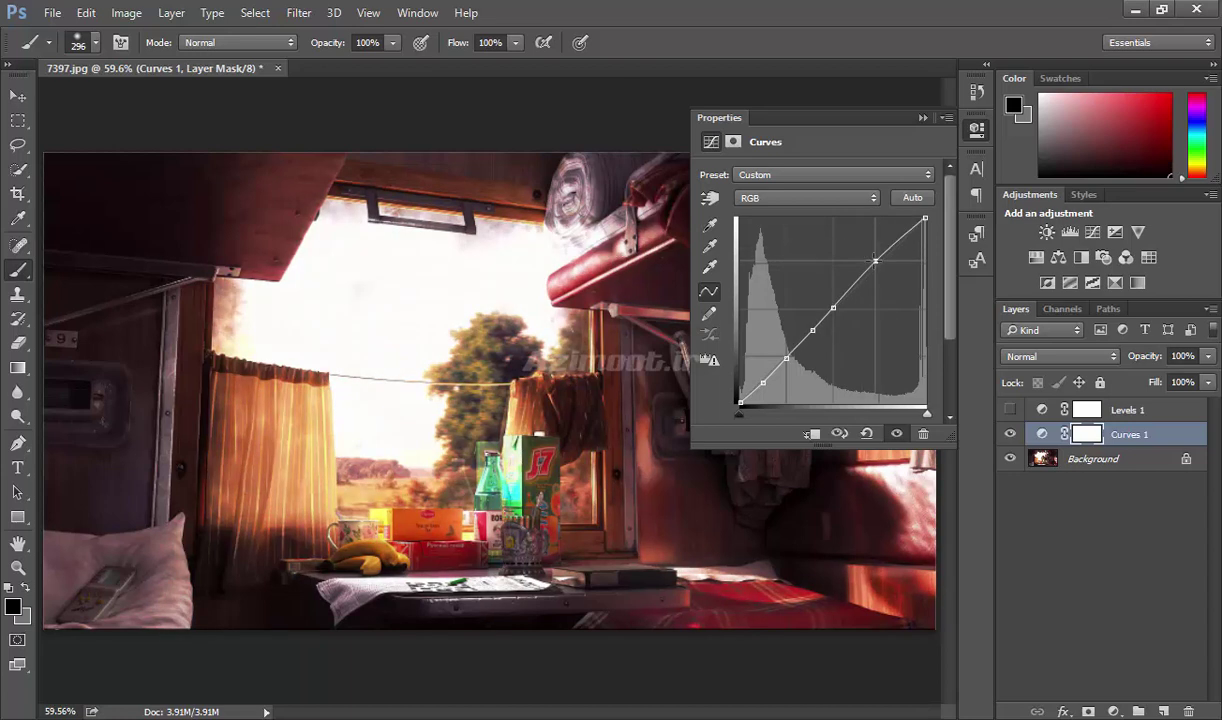
left_click(867, 434)
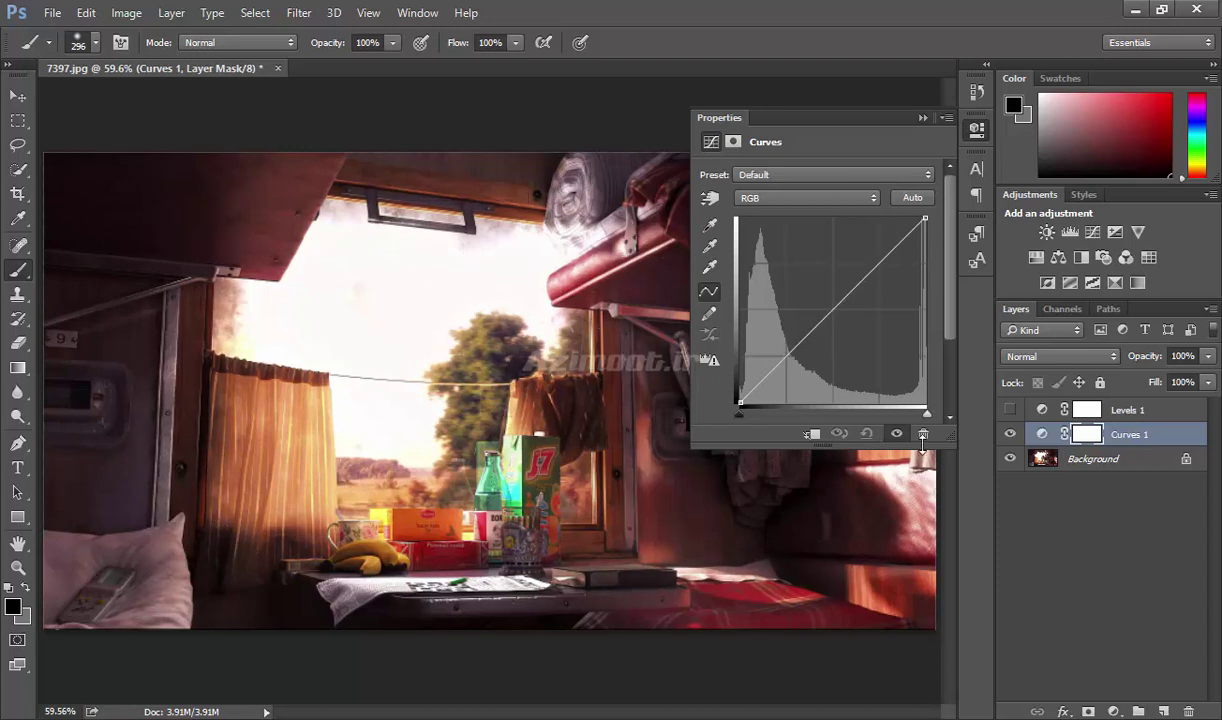
left_click(834, 308)
left_click(877, 263)
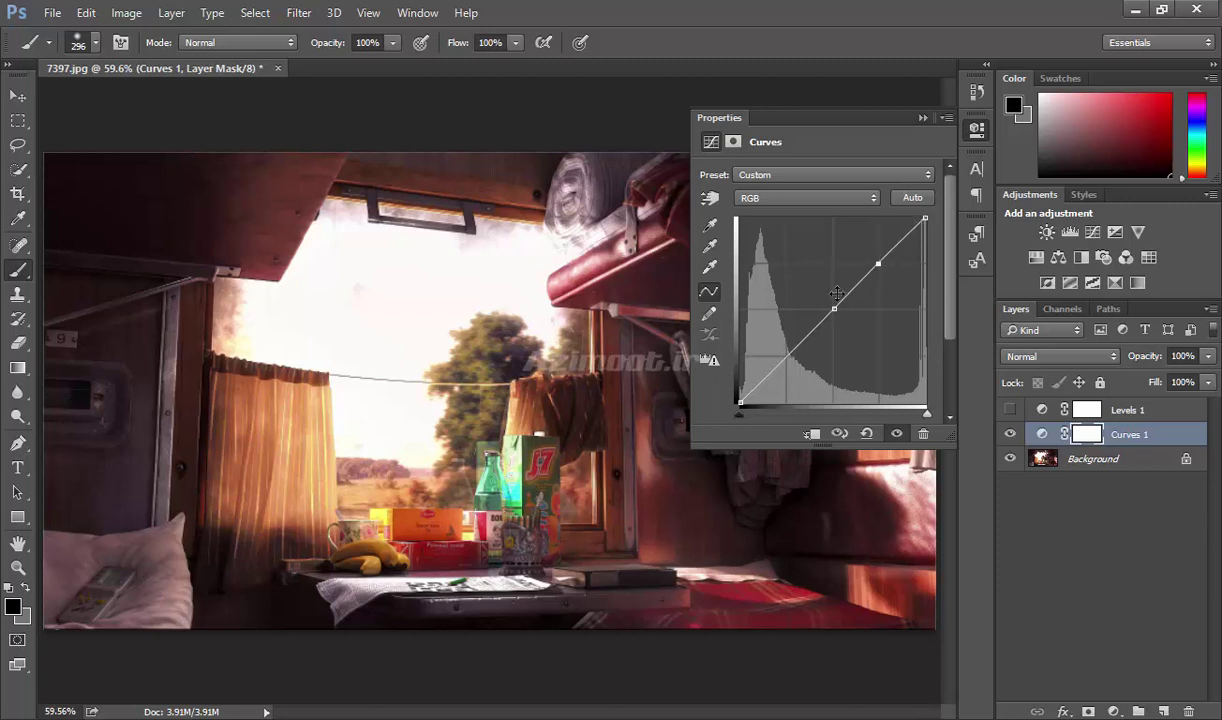
left_click(780, 352)
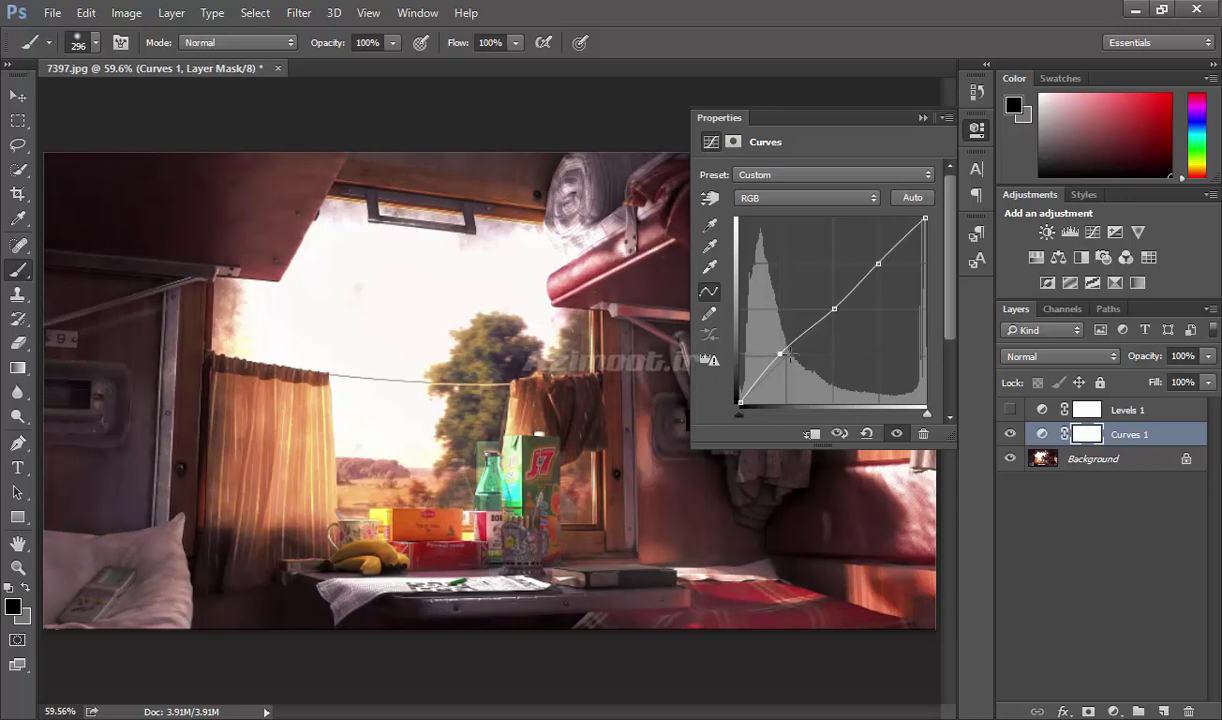
left_click(1010, 434)
left_click(1010, 434)
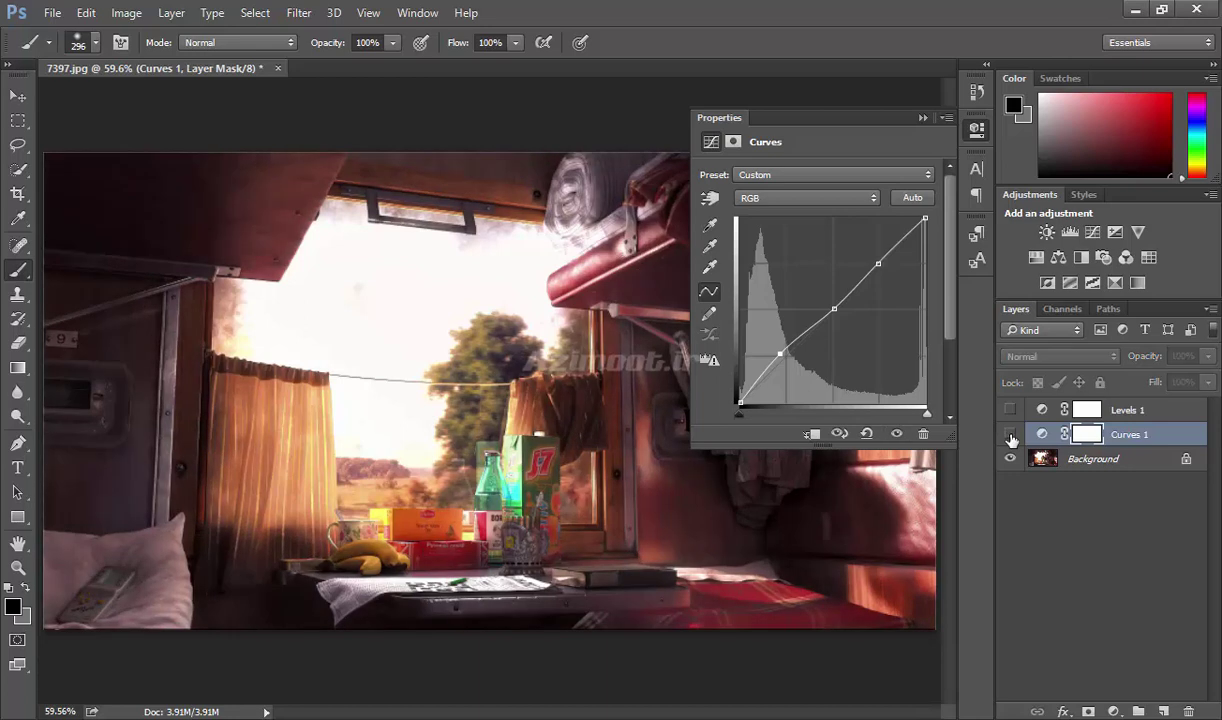
left_click(1010, 434)
left_click(1010, 434)
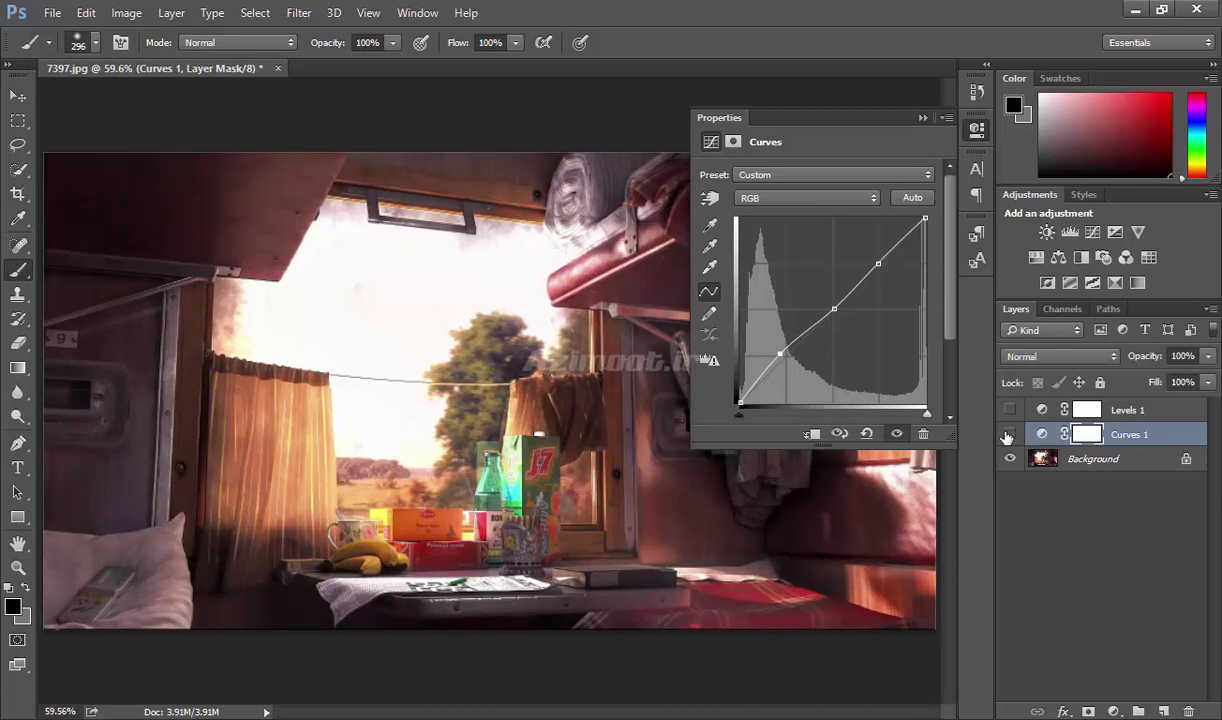
left_click(1010, 434)
left_click(867, 434)
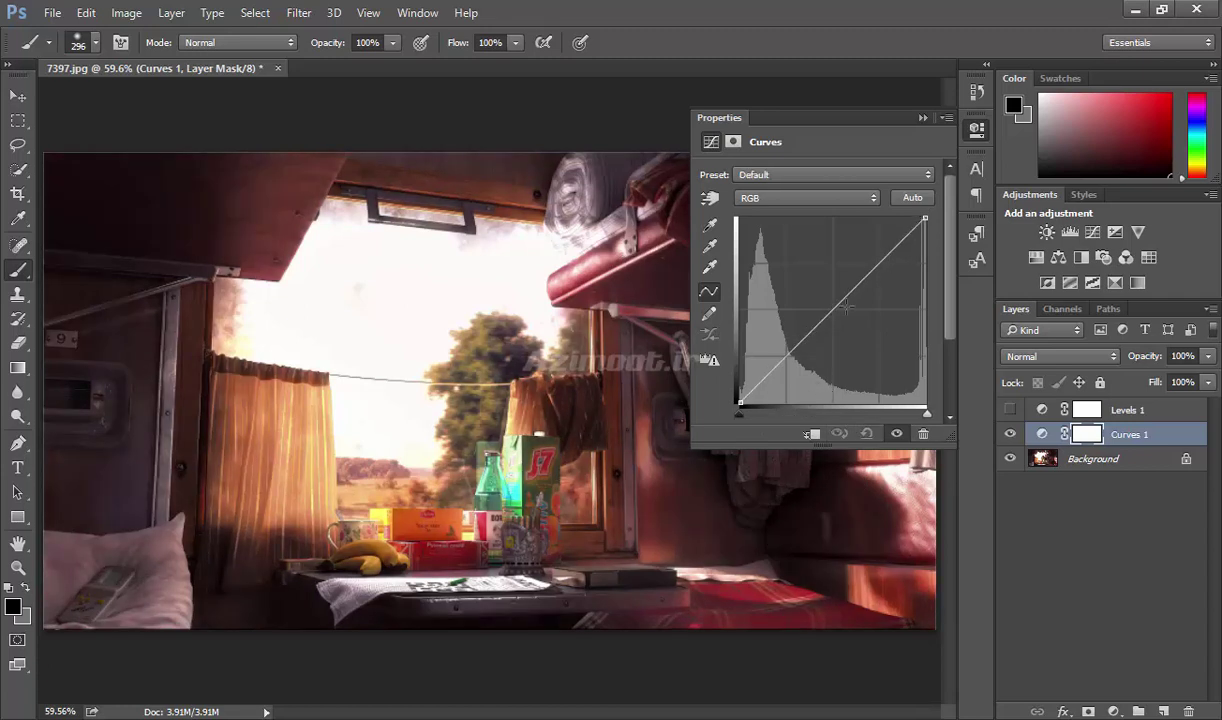
left_click_drag(855, 275, 817, 324)
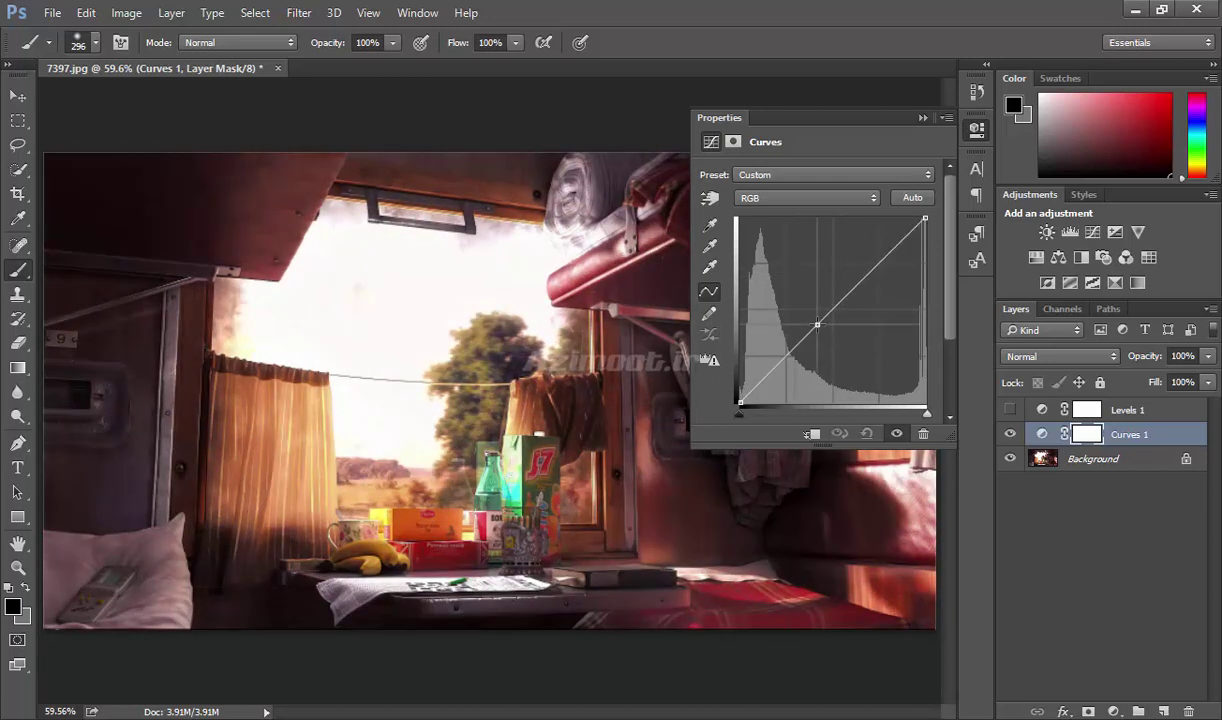
left_click_drag(725, 324, 727, 335)
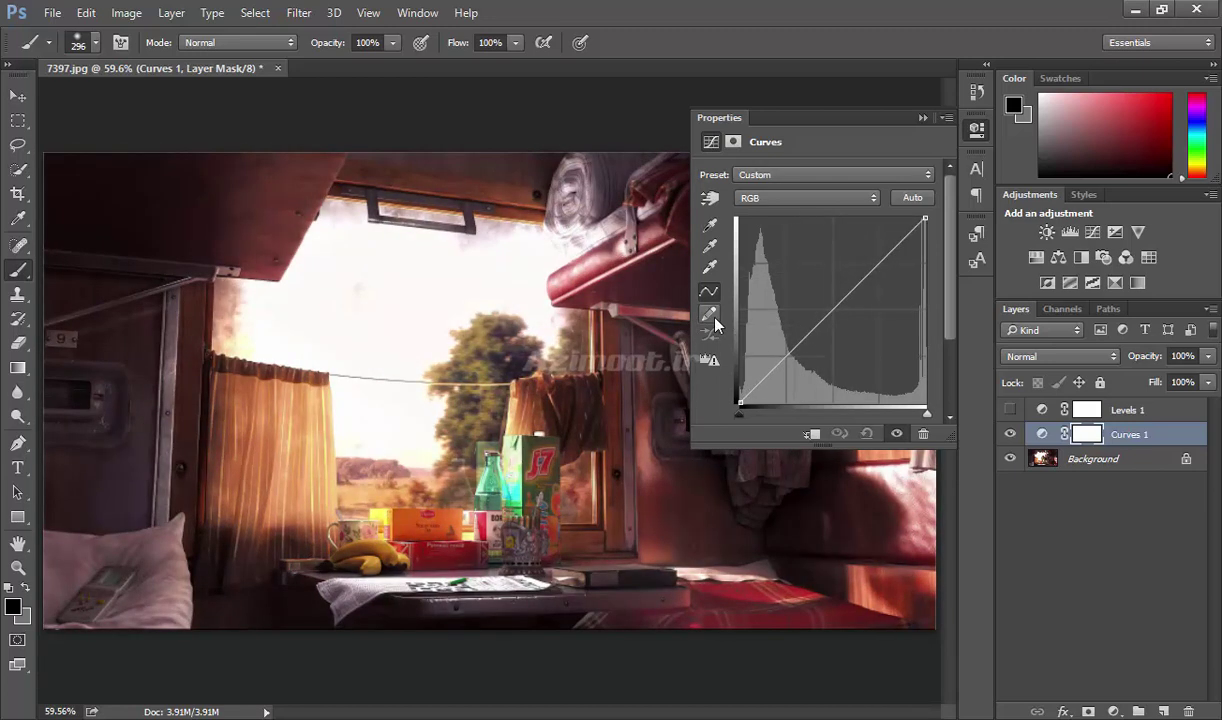
Draw a freehand brightening curve, then reset it and return to point editing
left_click(714, 319)
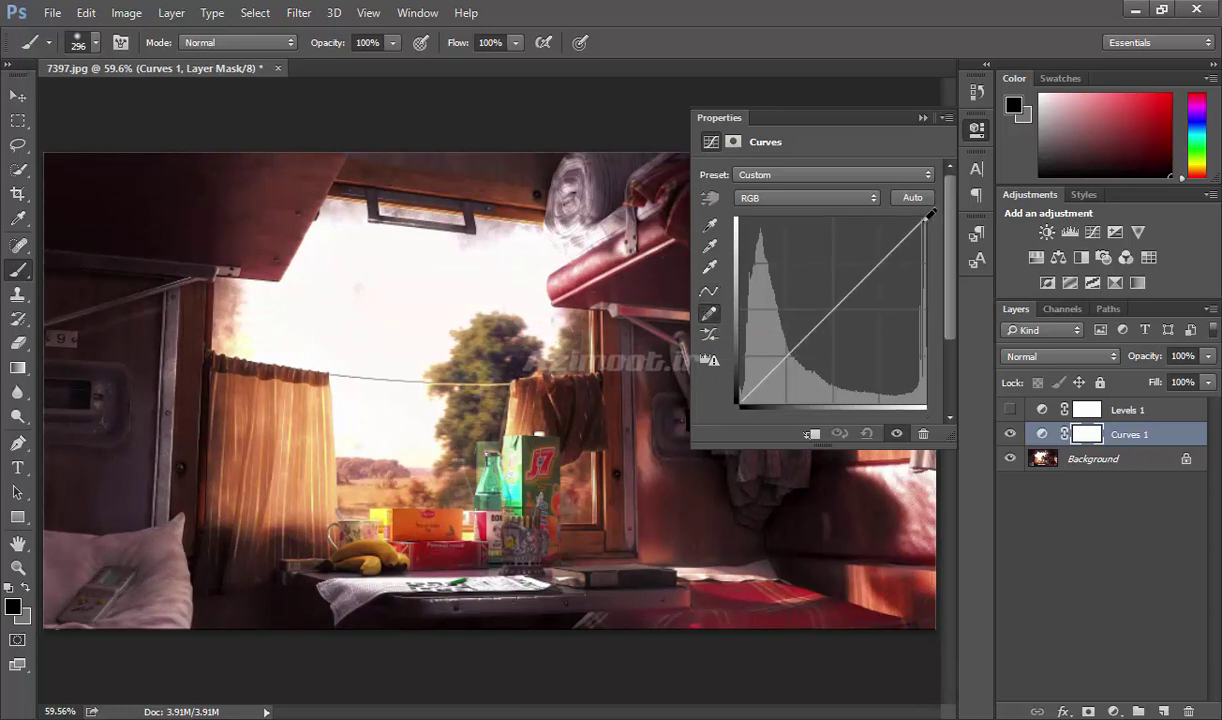
mouse_move(926, 217)
left_mouse_down()
mouse_move(812, 297)
mouse_move(748, 393)
left_mouse_up()
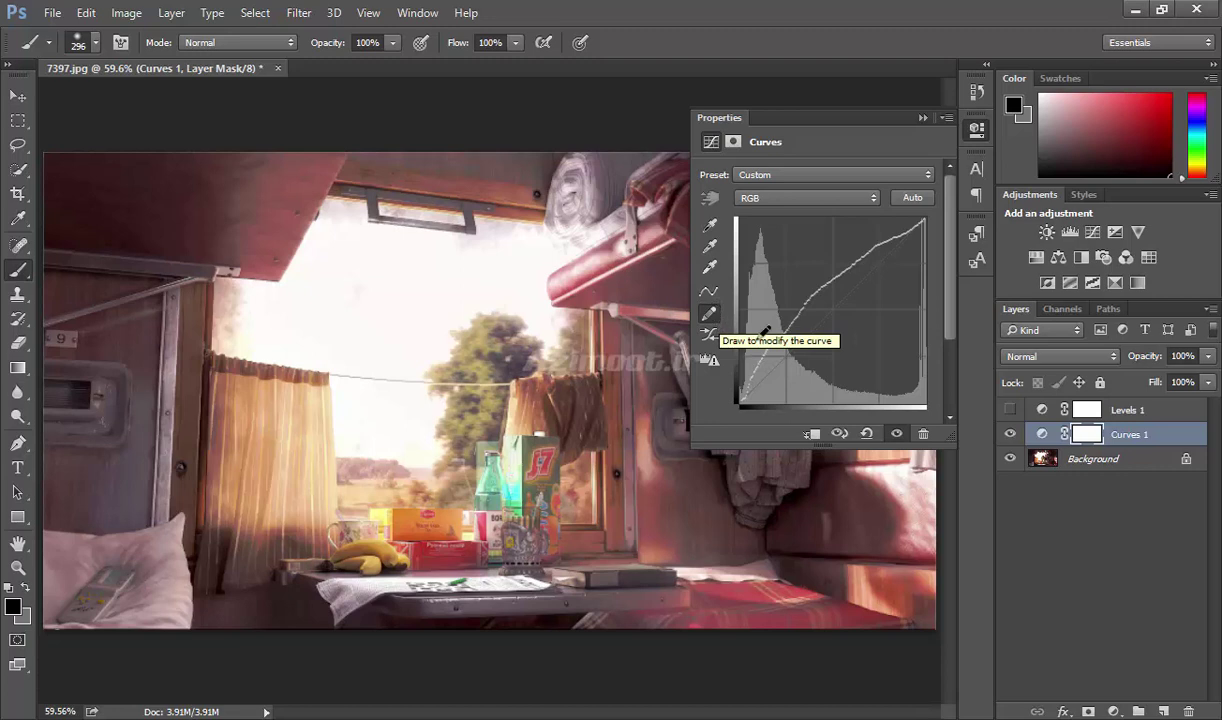
left_click(866, 433)
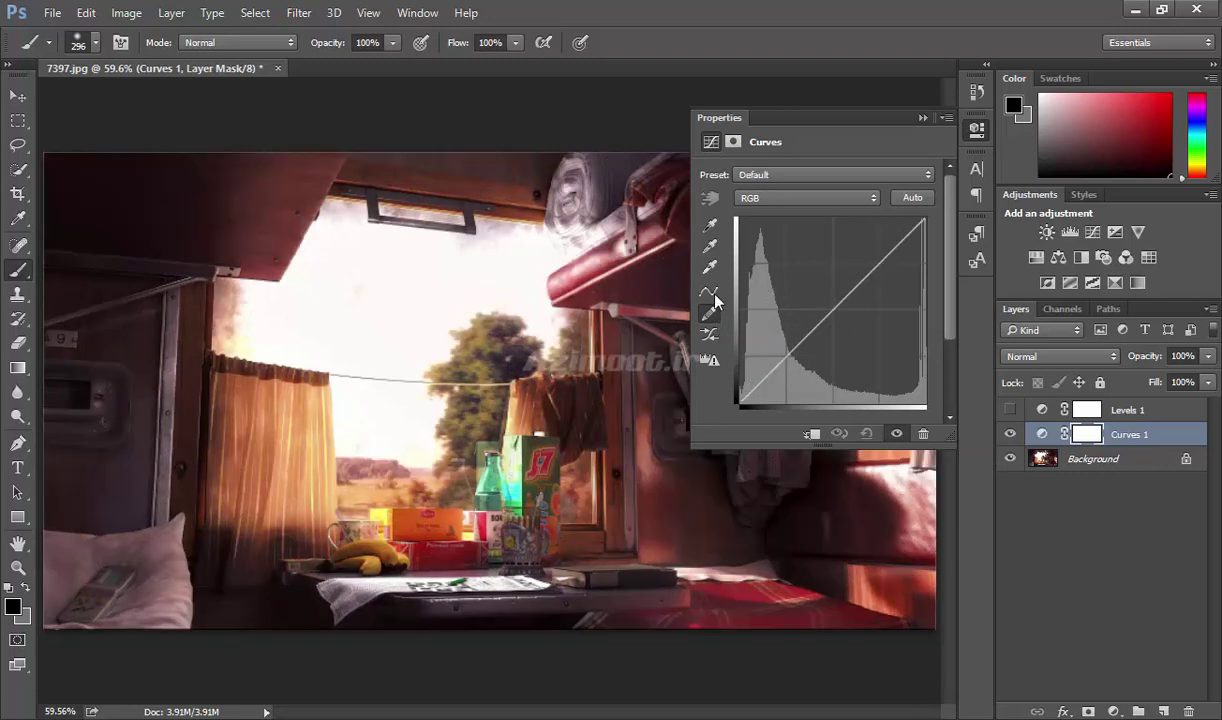
left_click(711, 292)
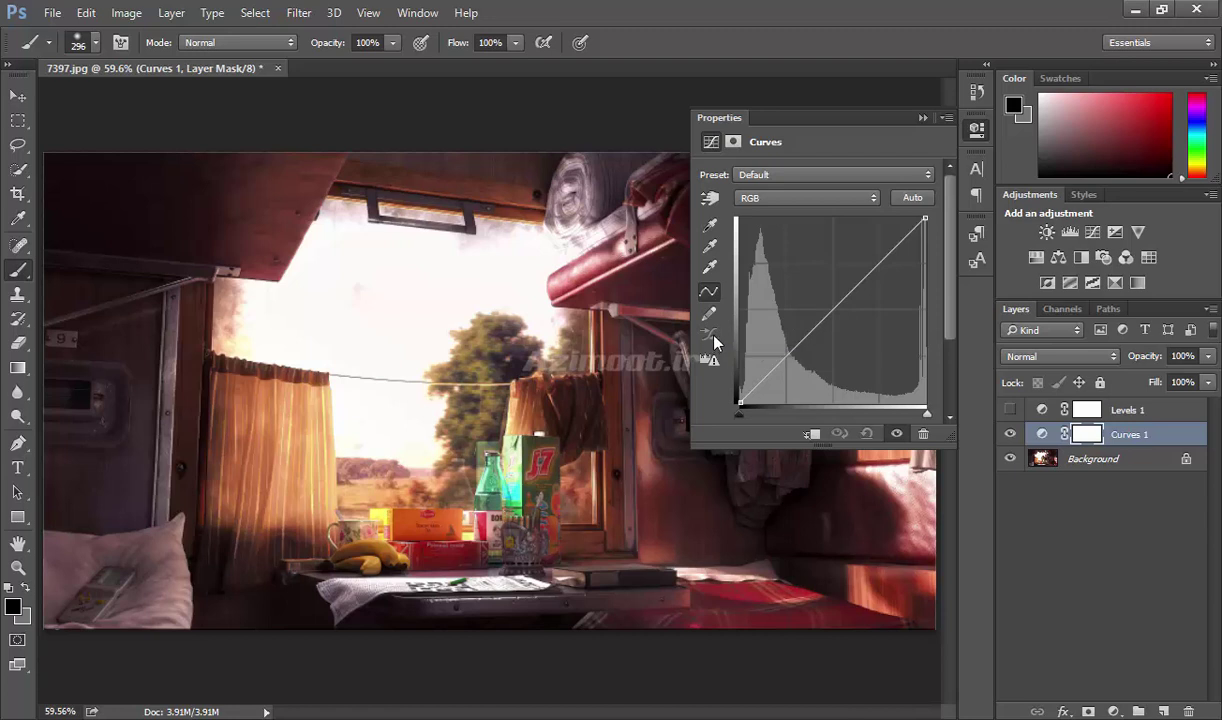
Draw another freehand curve, smooth it four times, then reset to default
left_click(716, 320)
mouse_move(930, 214)
left_mouse_down()
mouse_move(748, 396)
mouse_move(928, 228)
left_mouse_up()
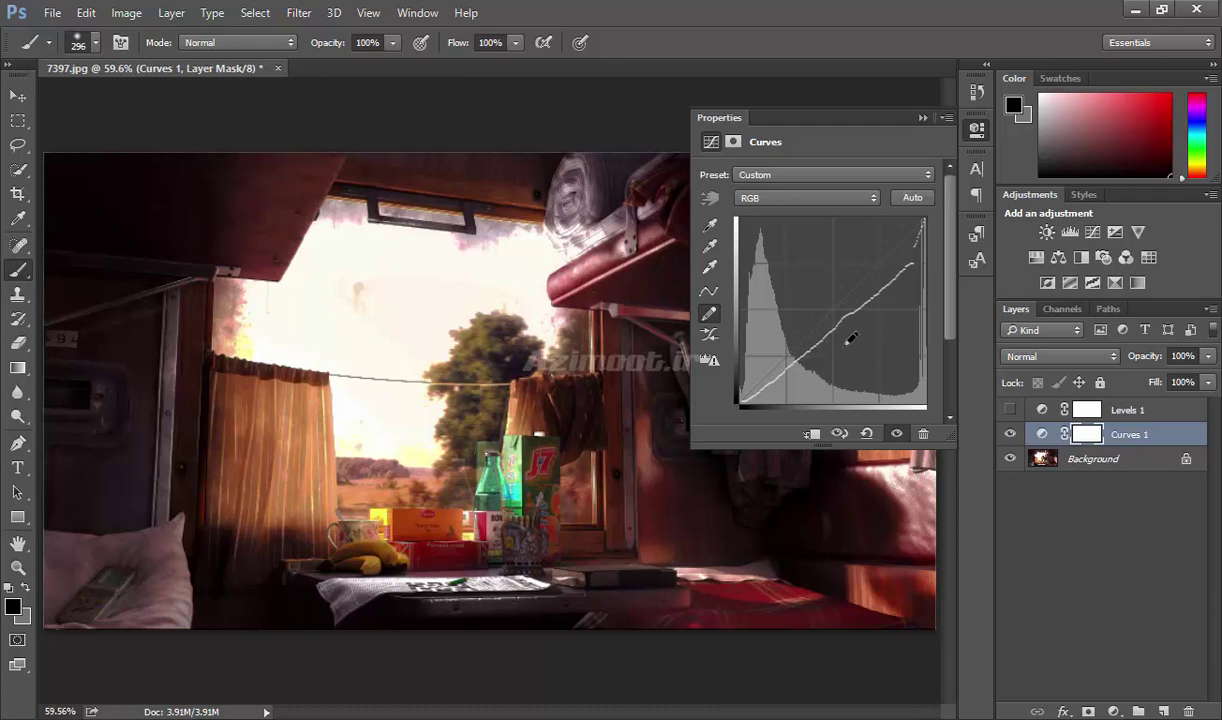
left_click(711, 338)
left_click(711, 338)
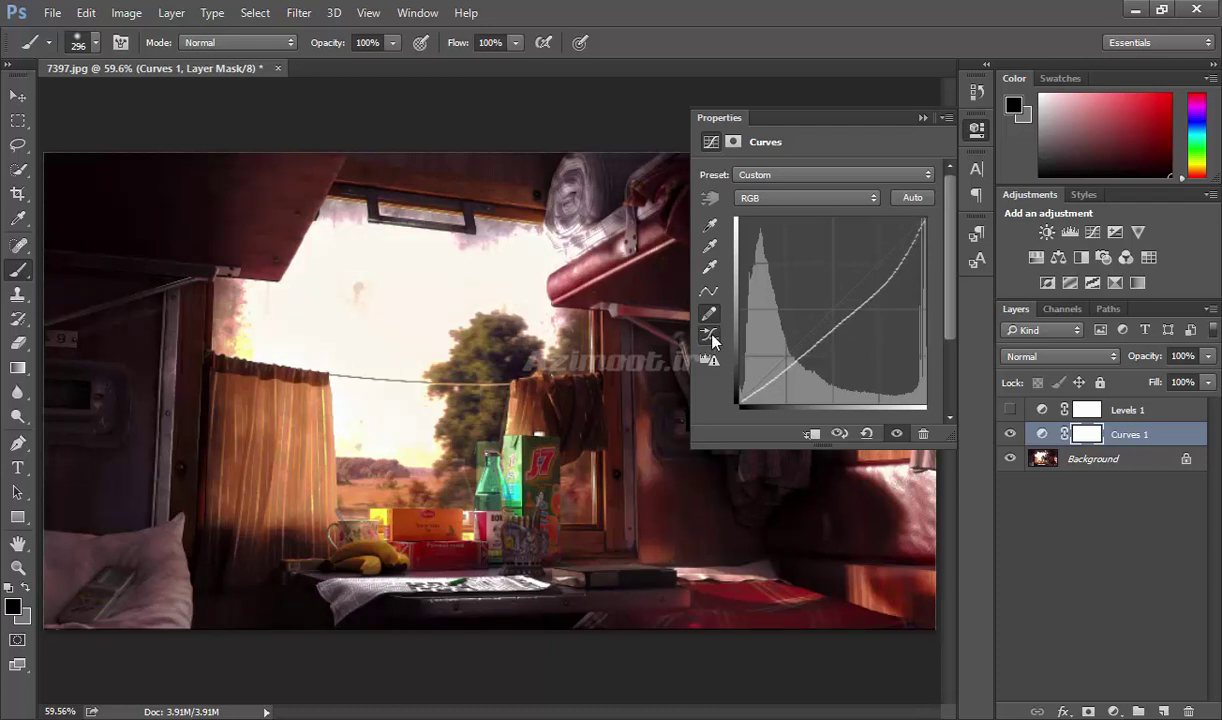
left_click(711, 338)
left_click(711, 338)
left_click(711, 338)
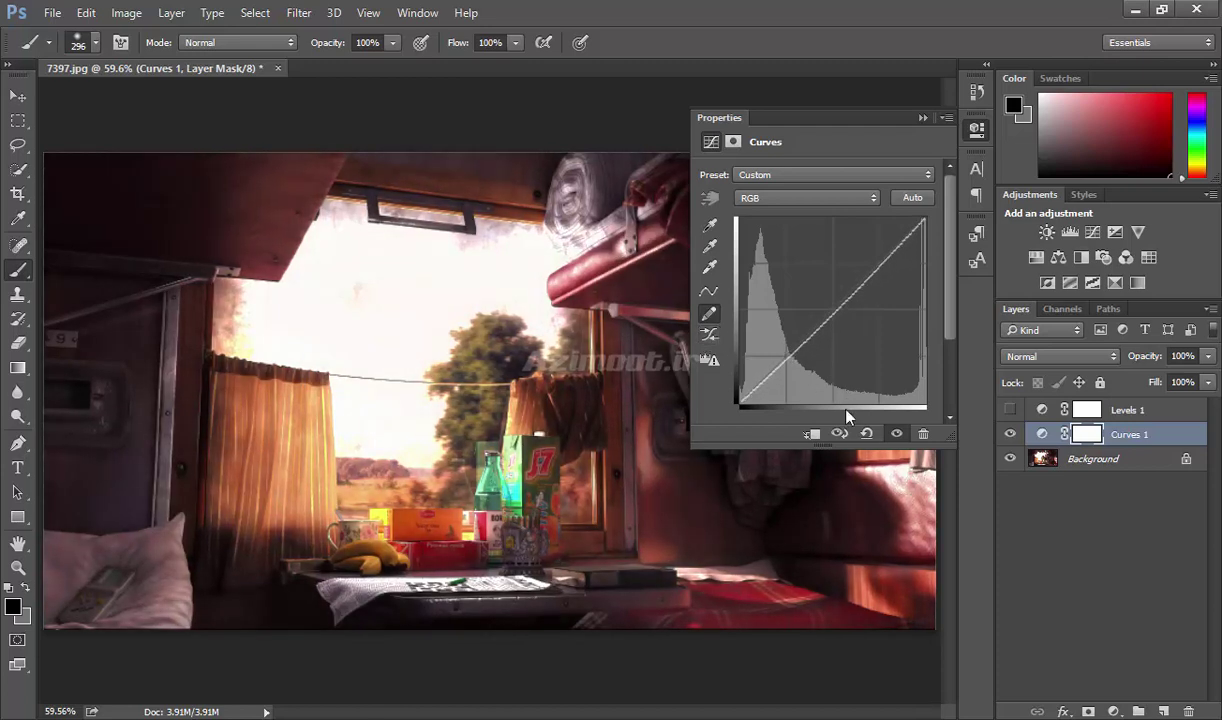
left_click(866, 433)
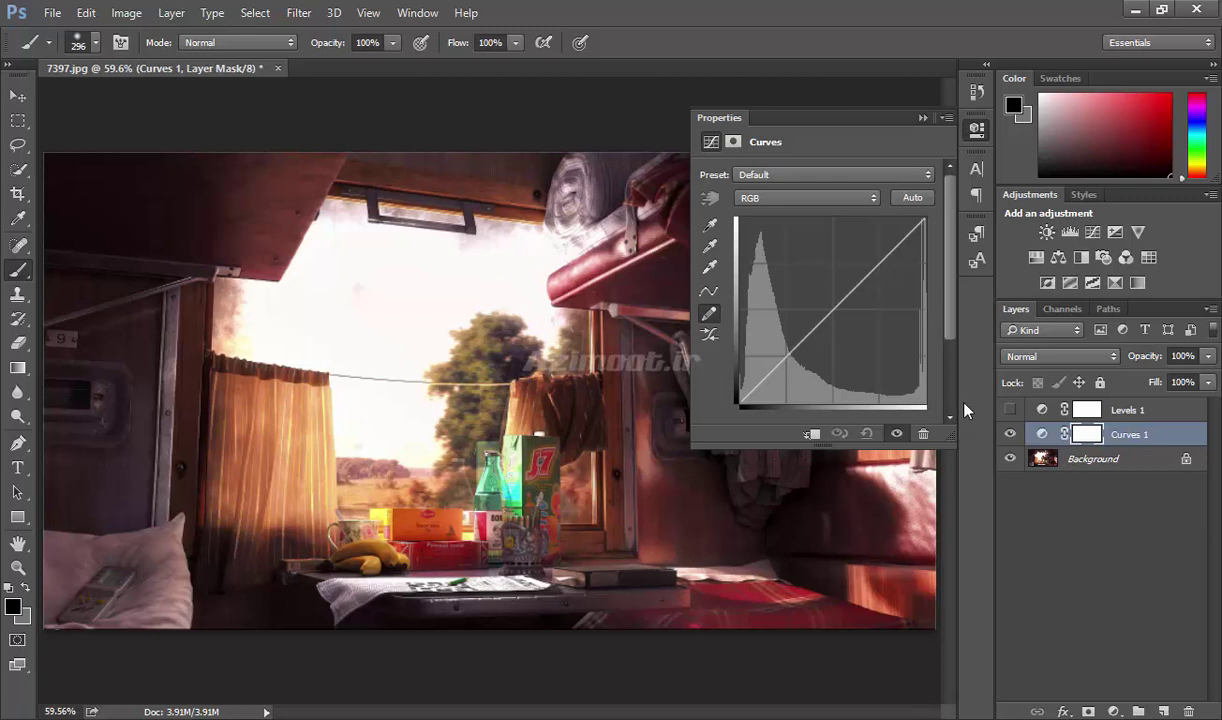
Bend the curve upward, try freehand and Smooth again, then reset to default
mouse_move(800, 343)
left_mouse_down()
mouse_move(812, 300)
mouse_move(808, 337)
left_mouse_up()
left_click(708, 313)
left_click(708, 336)
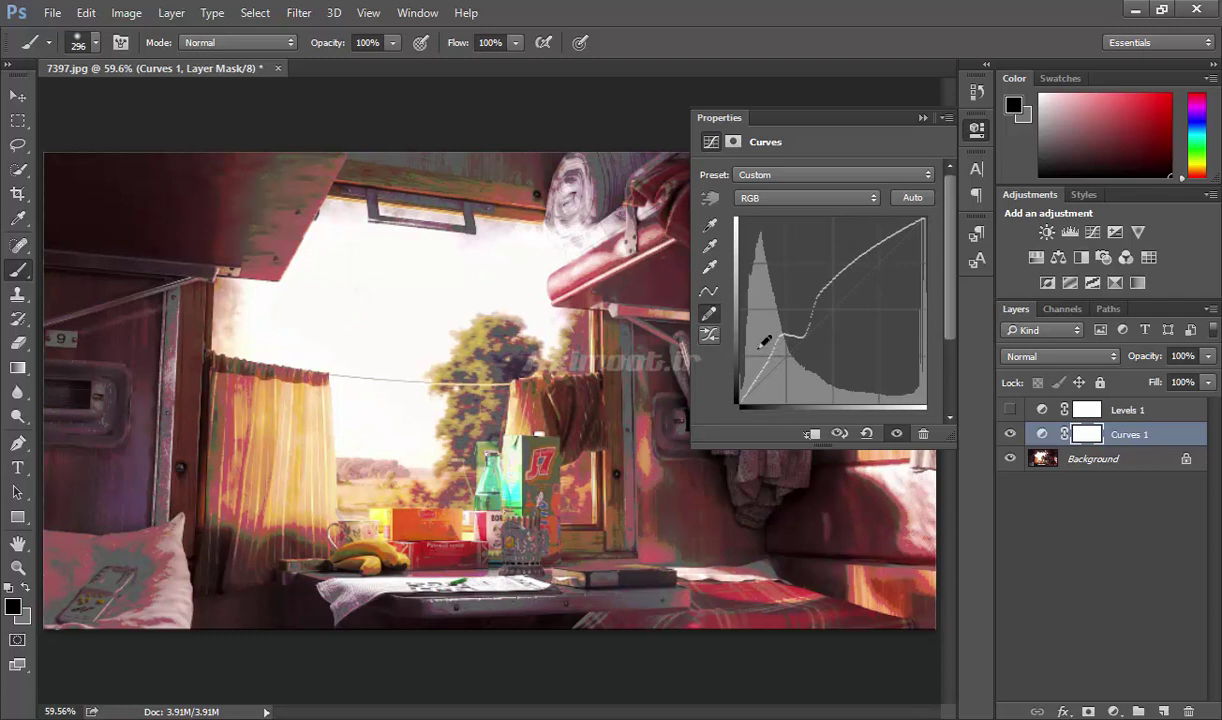
left_click(866, 433)
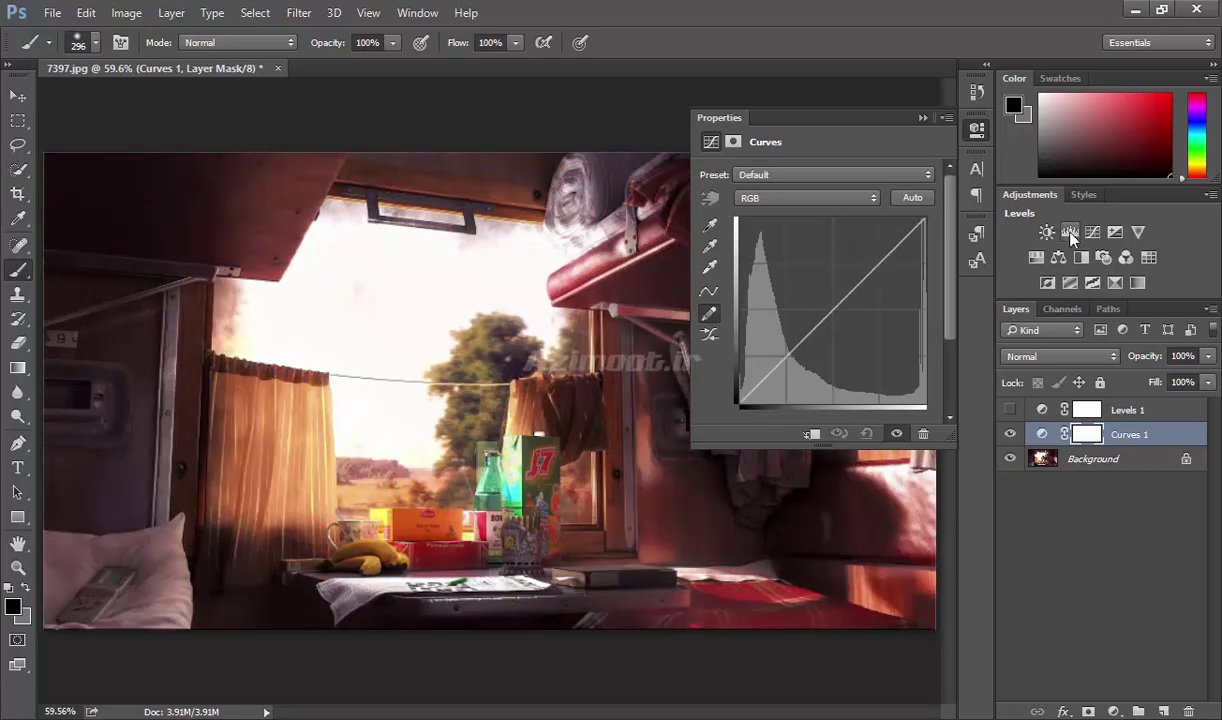
left_click(1120, 410)
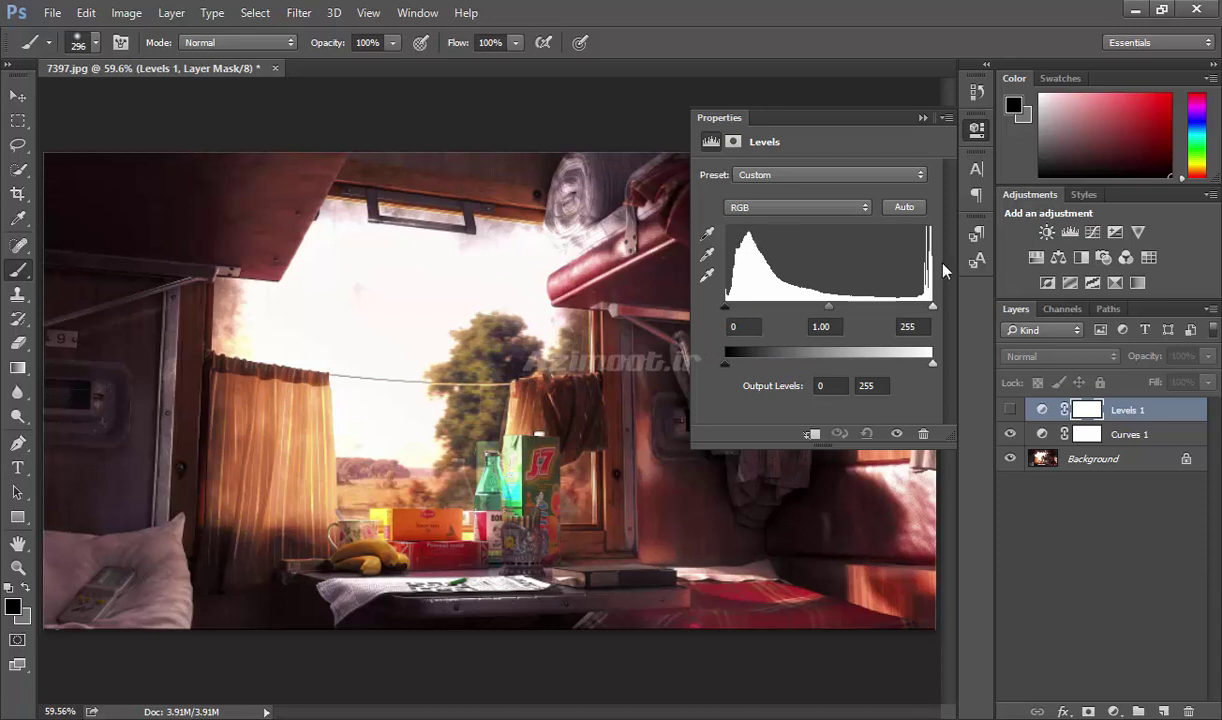
left_click(1042, 435)
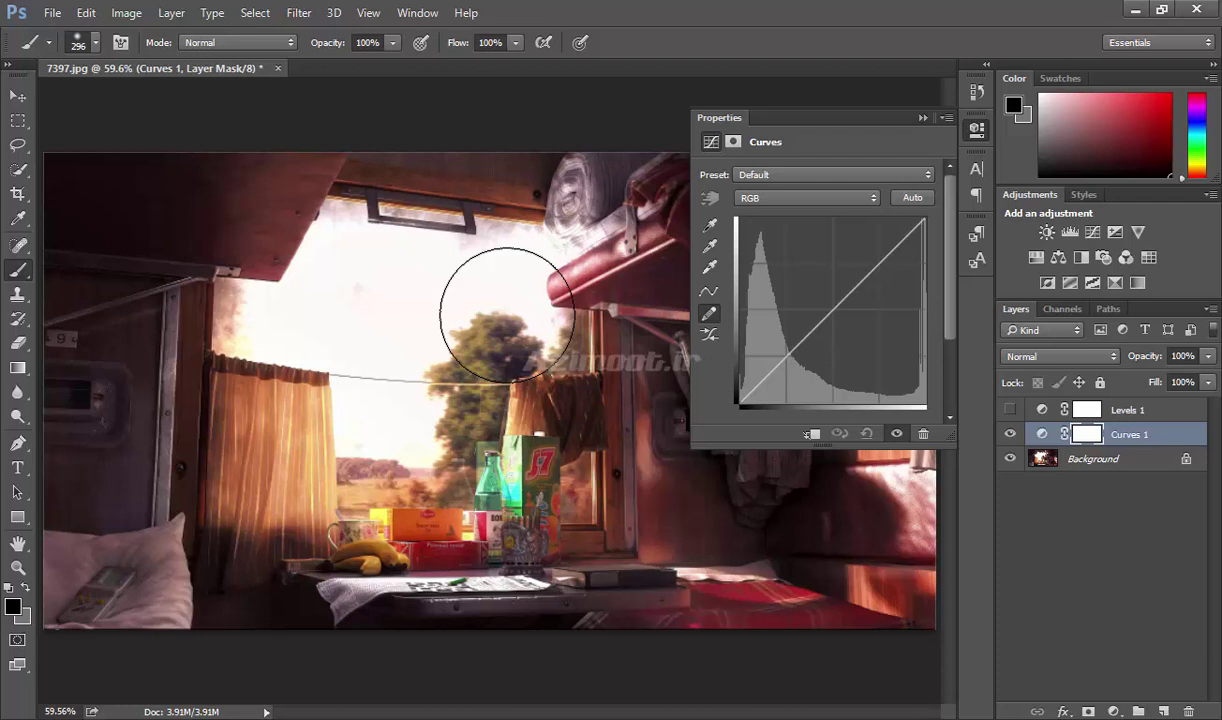
Set the Curves white point from the newspaper and black point from the top-left corner
left_click(710, 269)
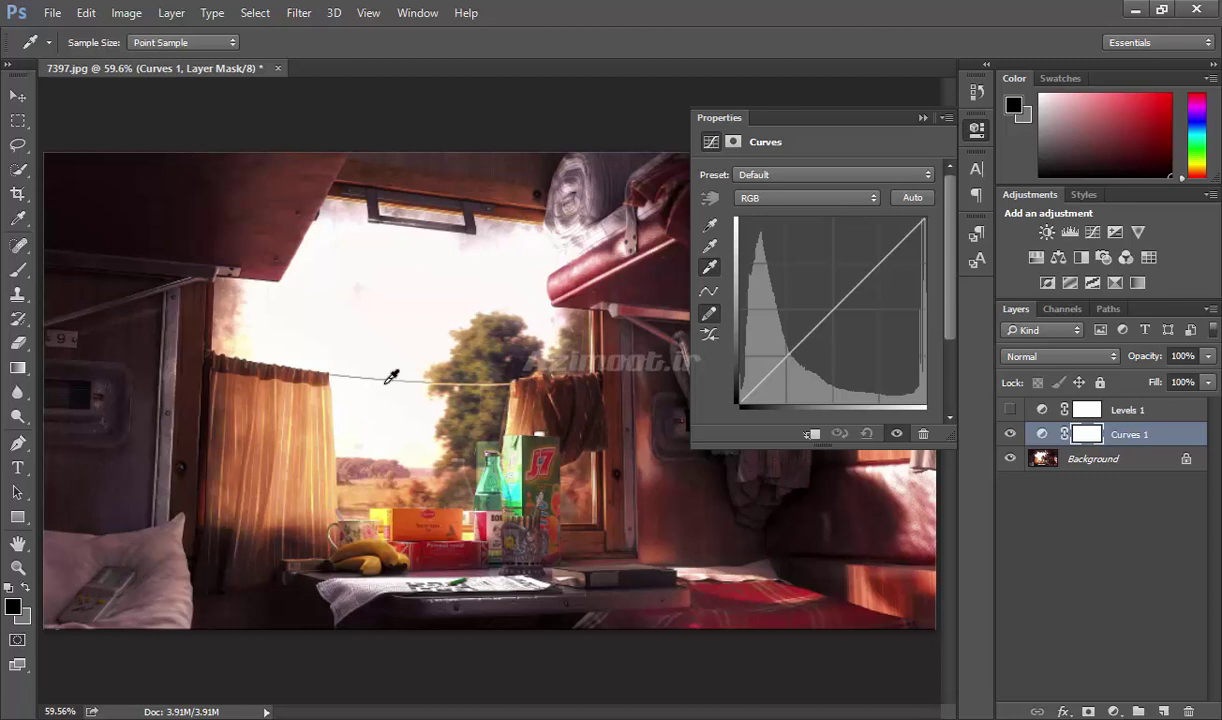
left_click(403, 578)
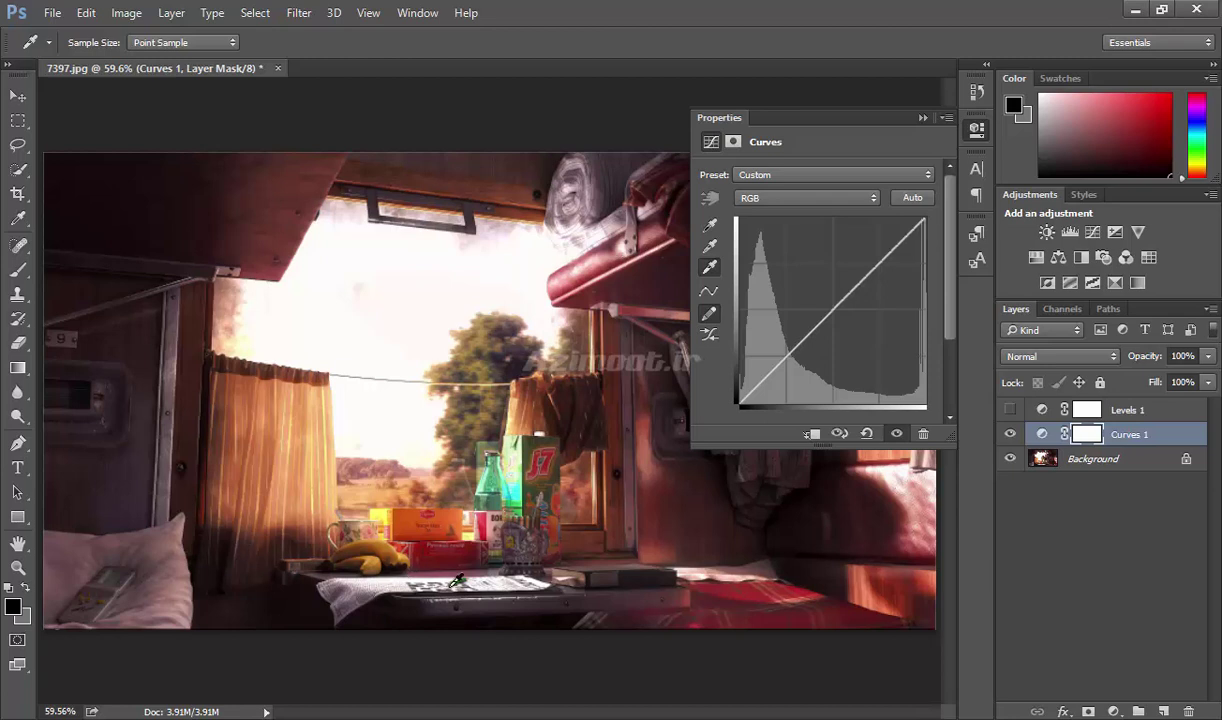
left_click(709, 226)
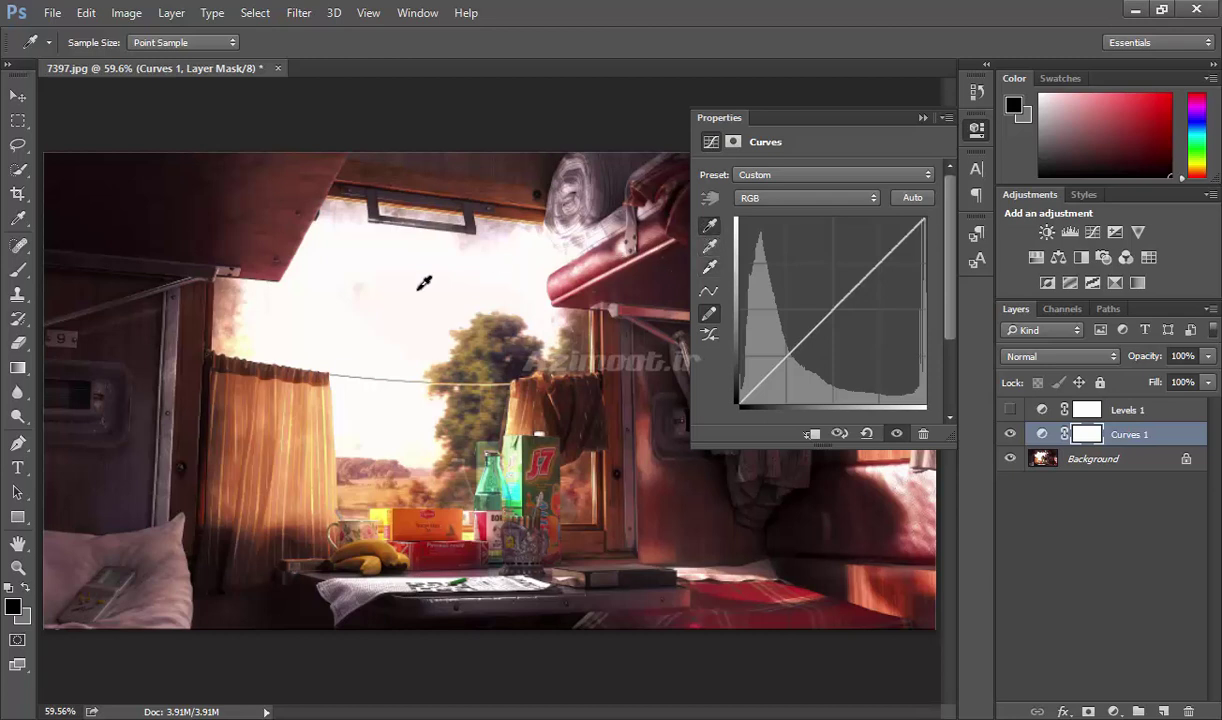
left_click(57, 155)
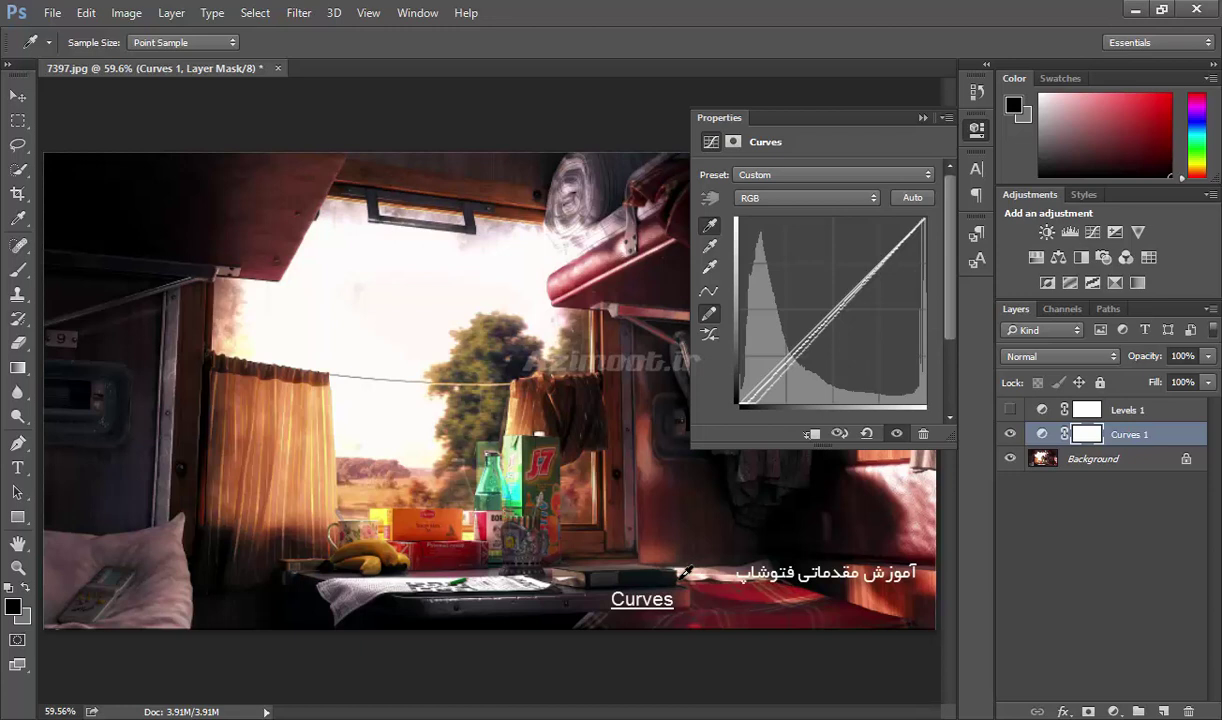
Toggle Curves 1 to compare, and try 37% opacity before restoring 100%
left_click(1012, 436)
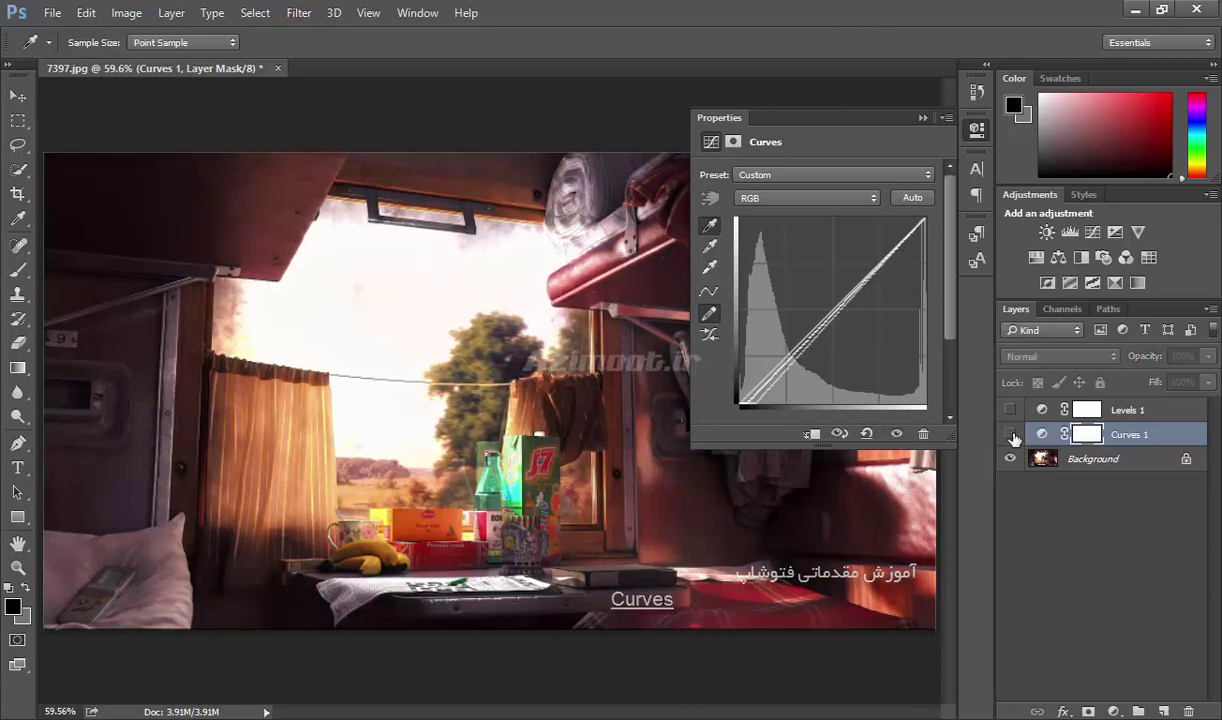
left_click(1011, 435)
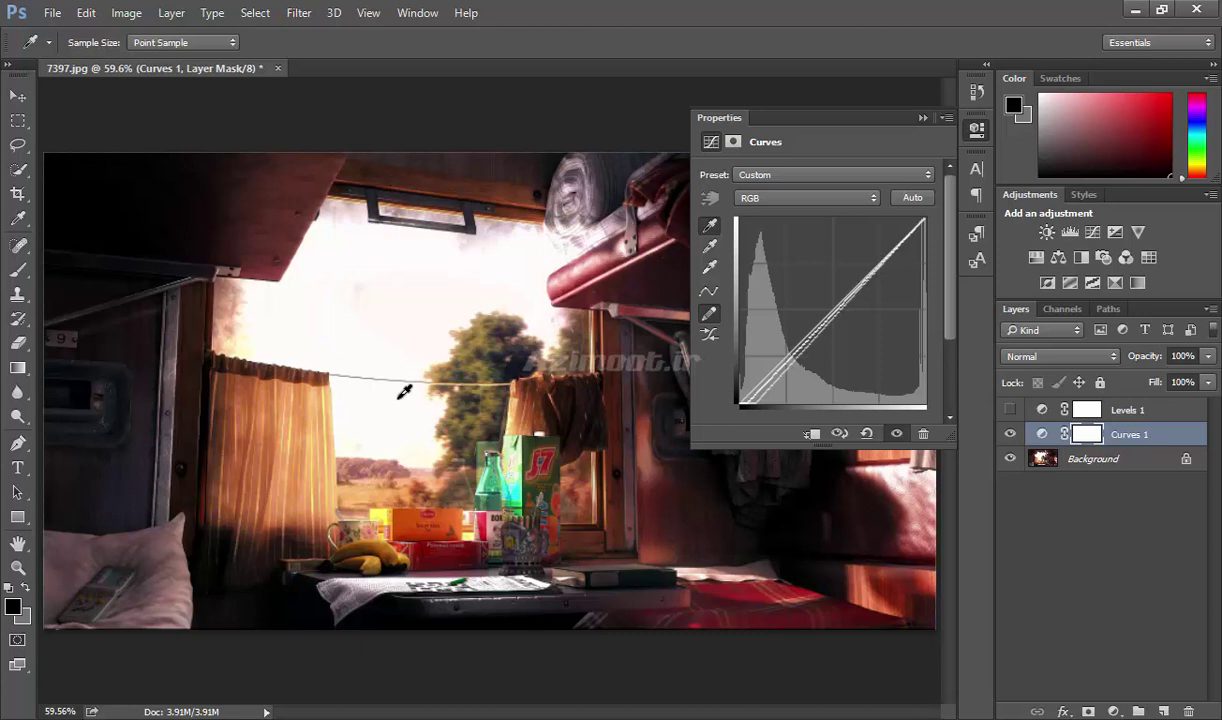
left_click(1010, 434)
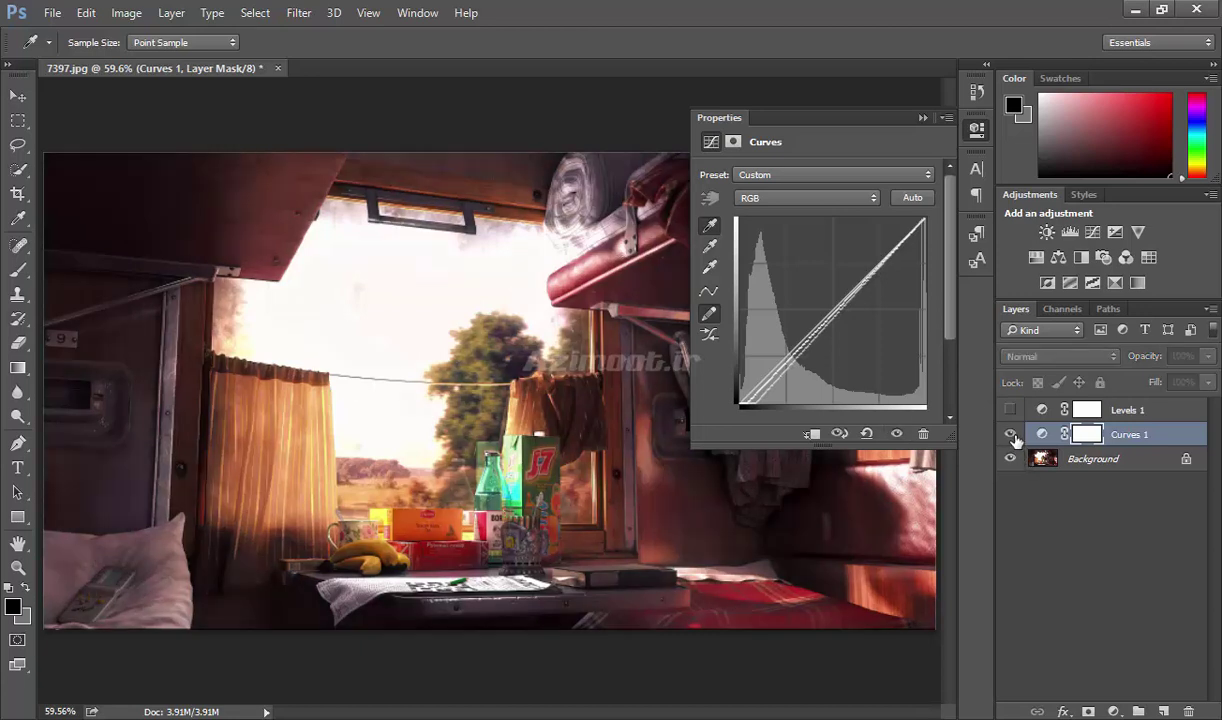
left_click_drag(1158, 362, 1095, 360)
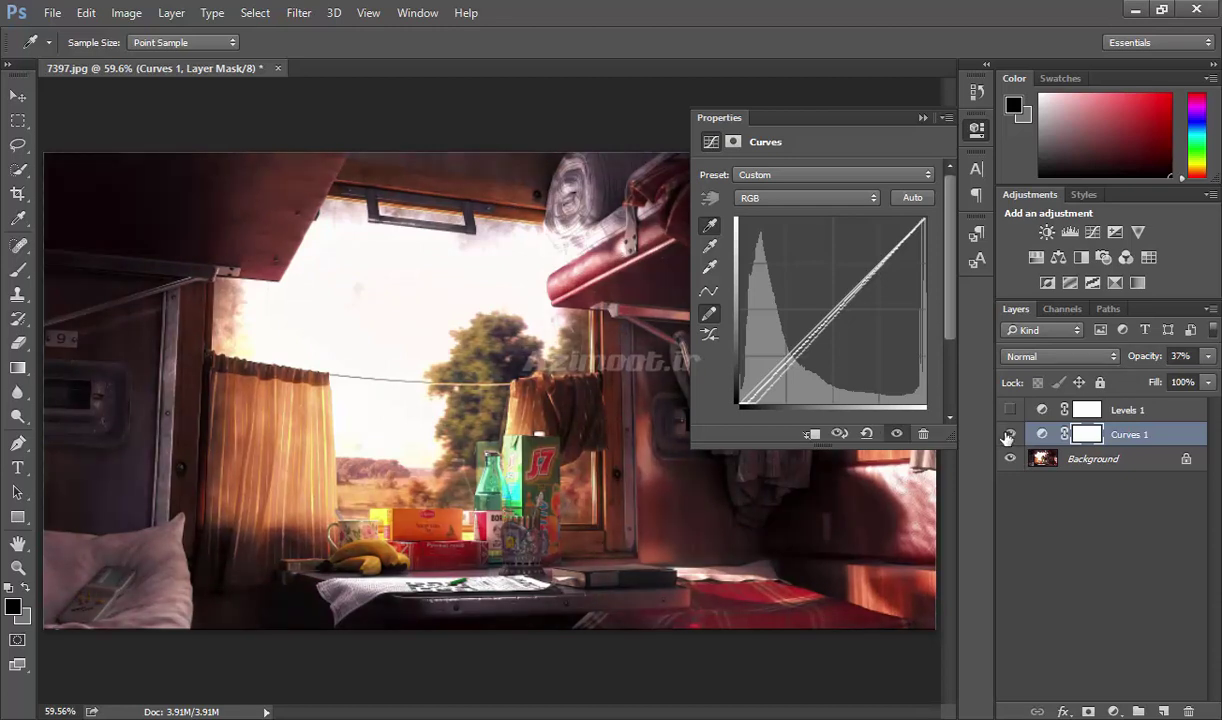
left_click_drag(1088, 347, 1152, 350)
Reset the curve to its default straight line and hide Curves 1
left_click(866, 433)
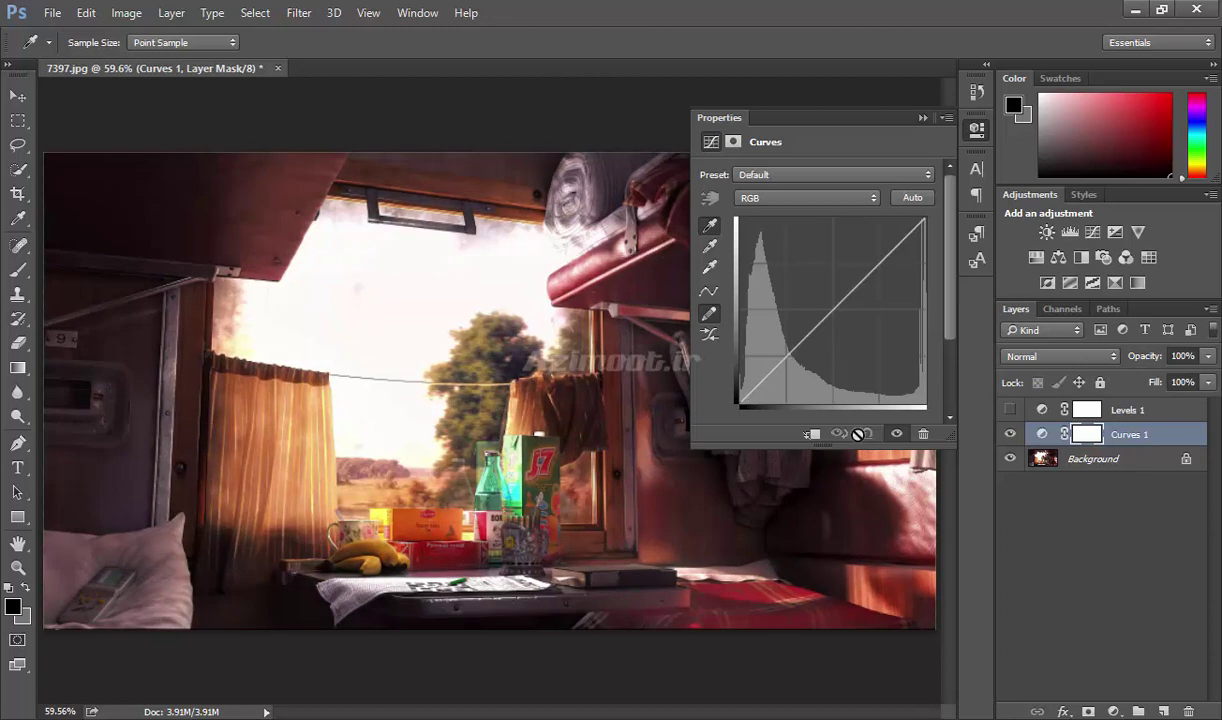
left_click(709, 248)
left_click(1010, 435)
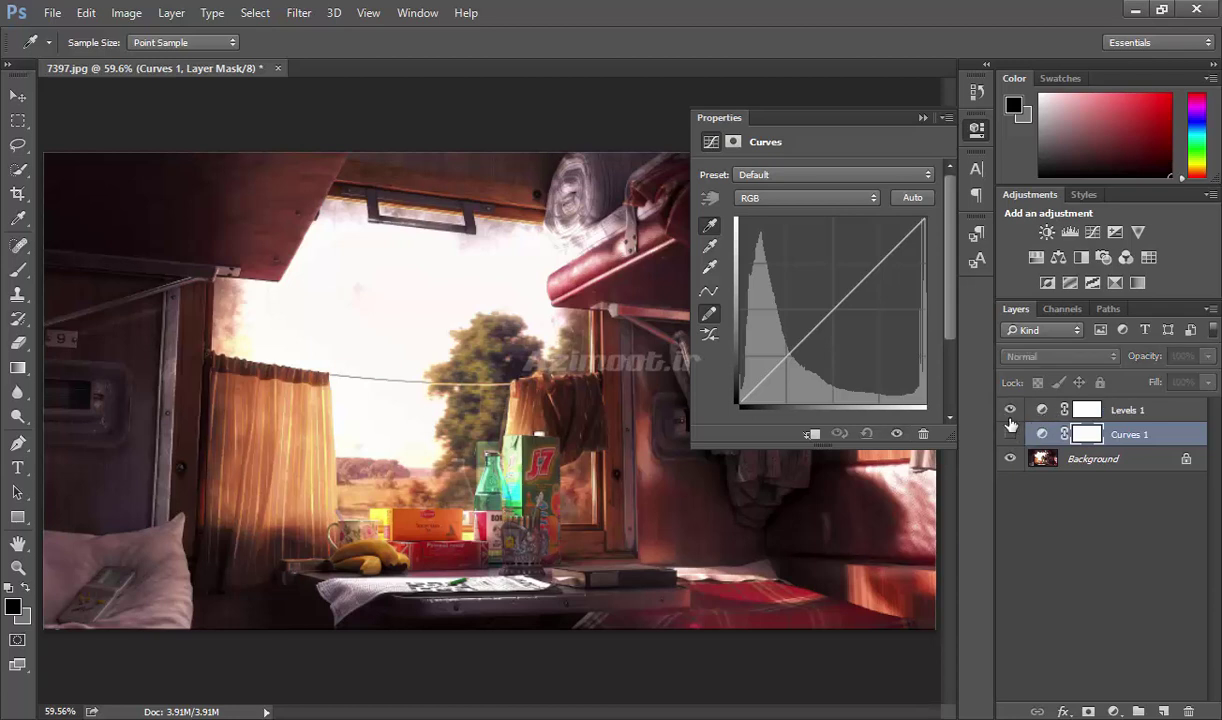
Sample Levels 1 white and black points from the photo, then hide the layer to compare
left_click(1087, 410)
key("b")
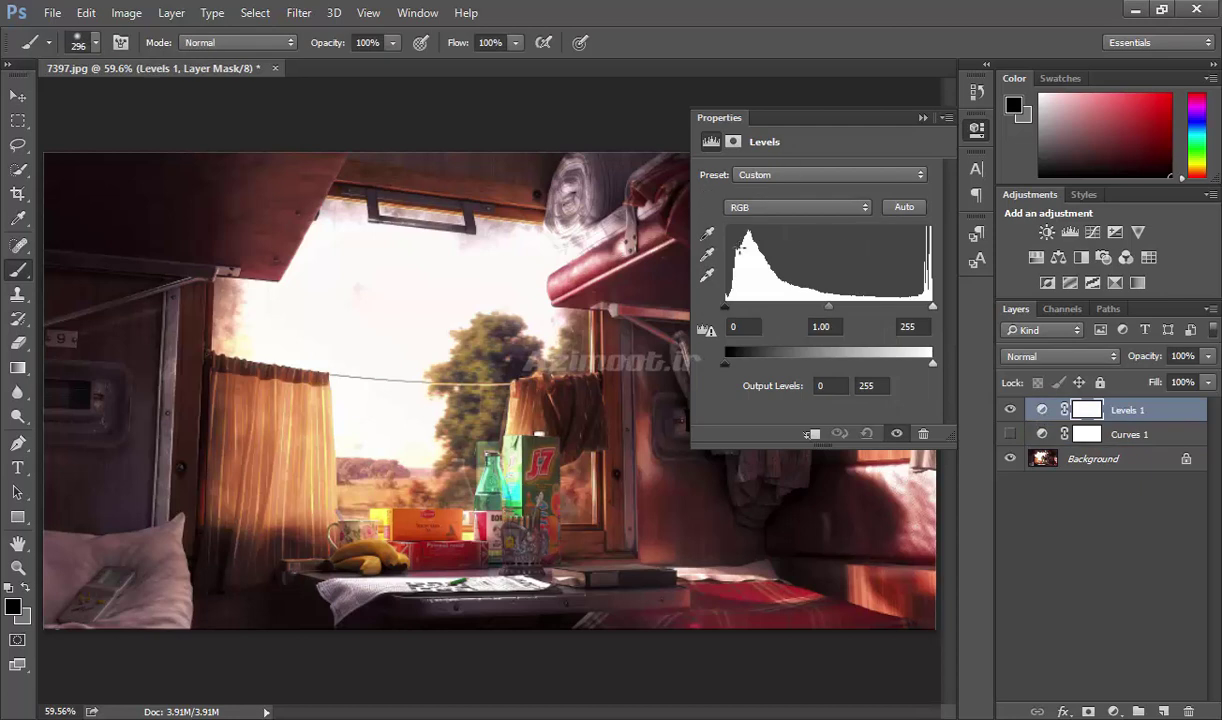
left_click(706, 278)
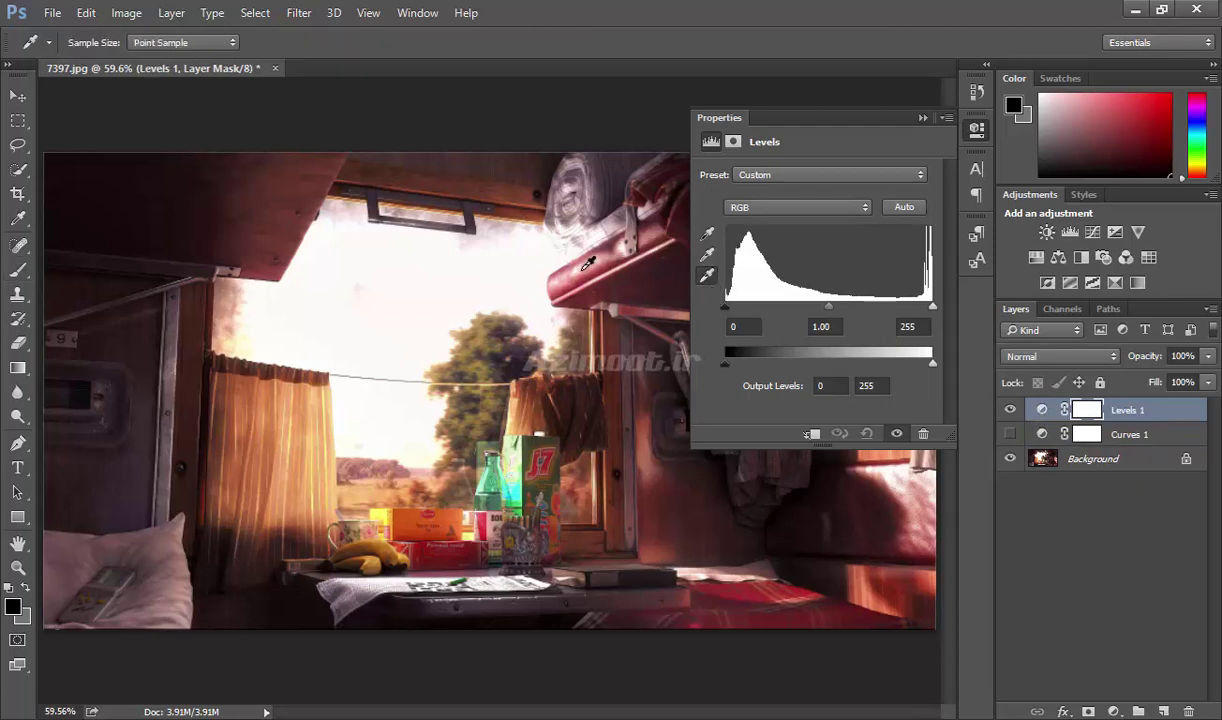
left_click(575, 225)
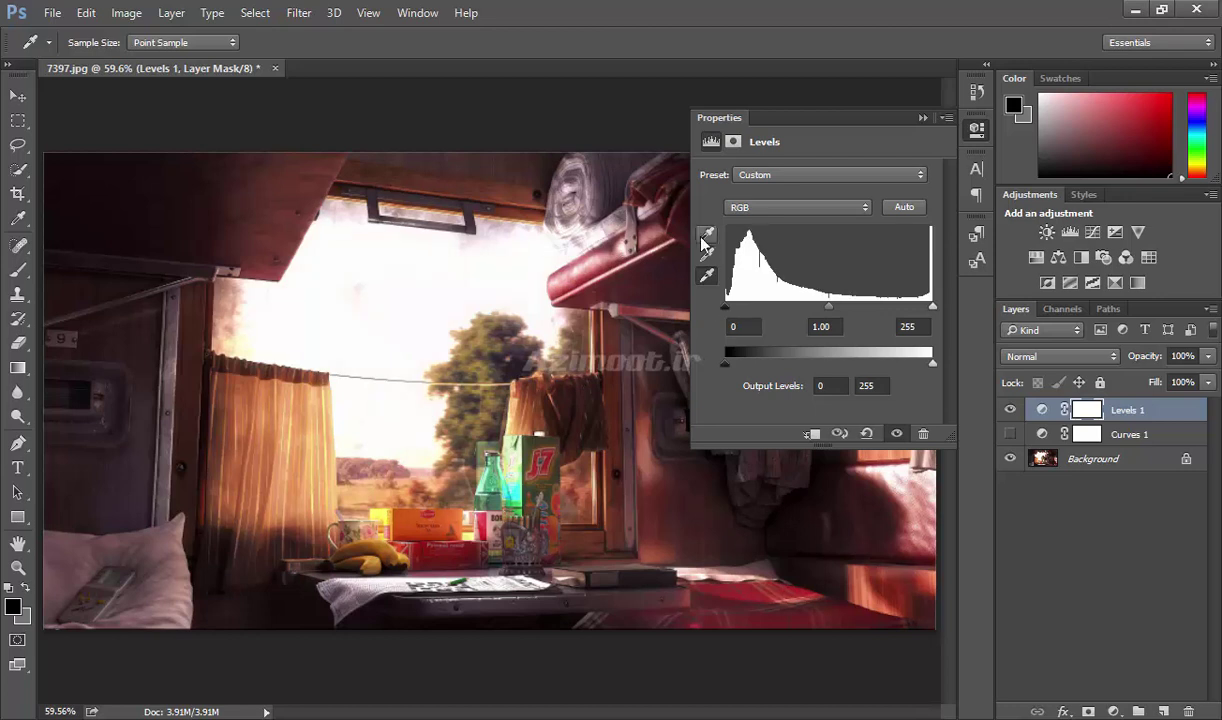
left_click(705, 237)
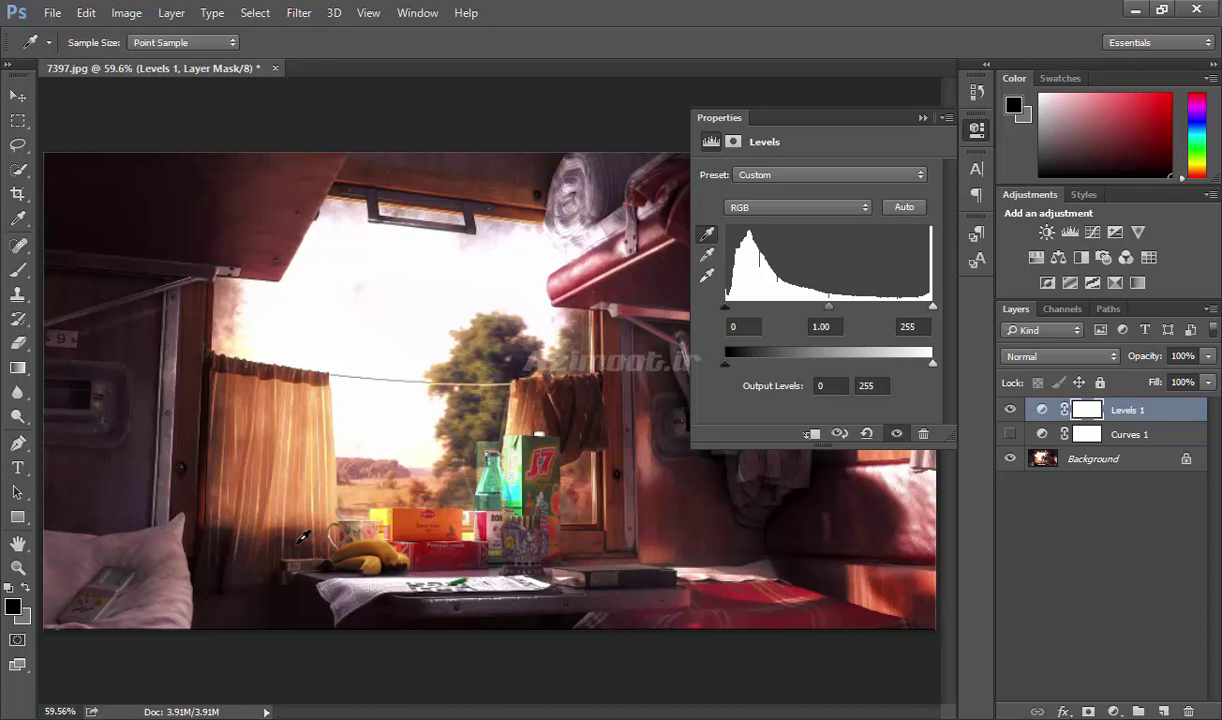
left_click(298, 543)
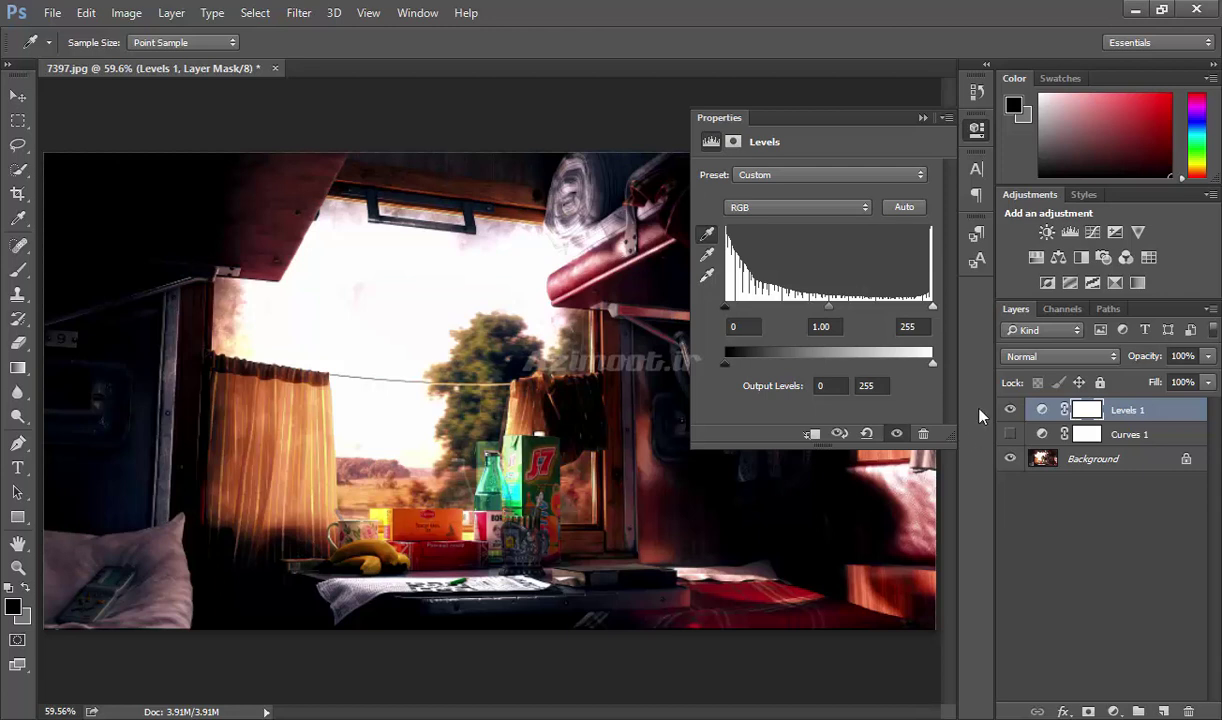
left_click(1009, 410)
Reset Levels 1, resample a gray point and a darker black point, and toggle it to compare
left_click(866, 436)
key("b")
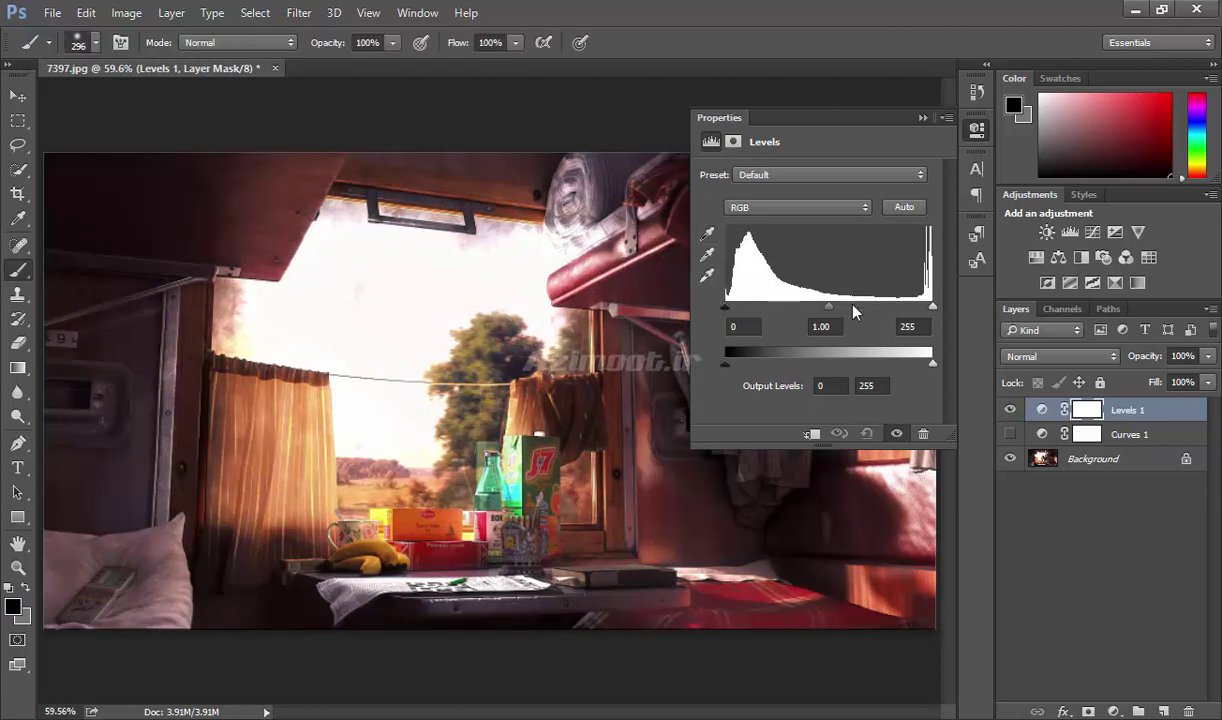
left_click(707, 254)
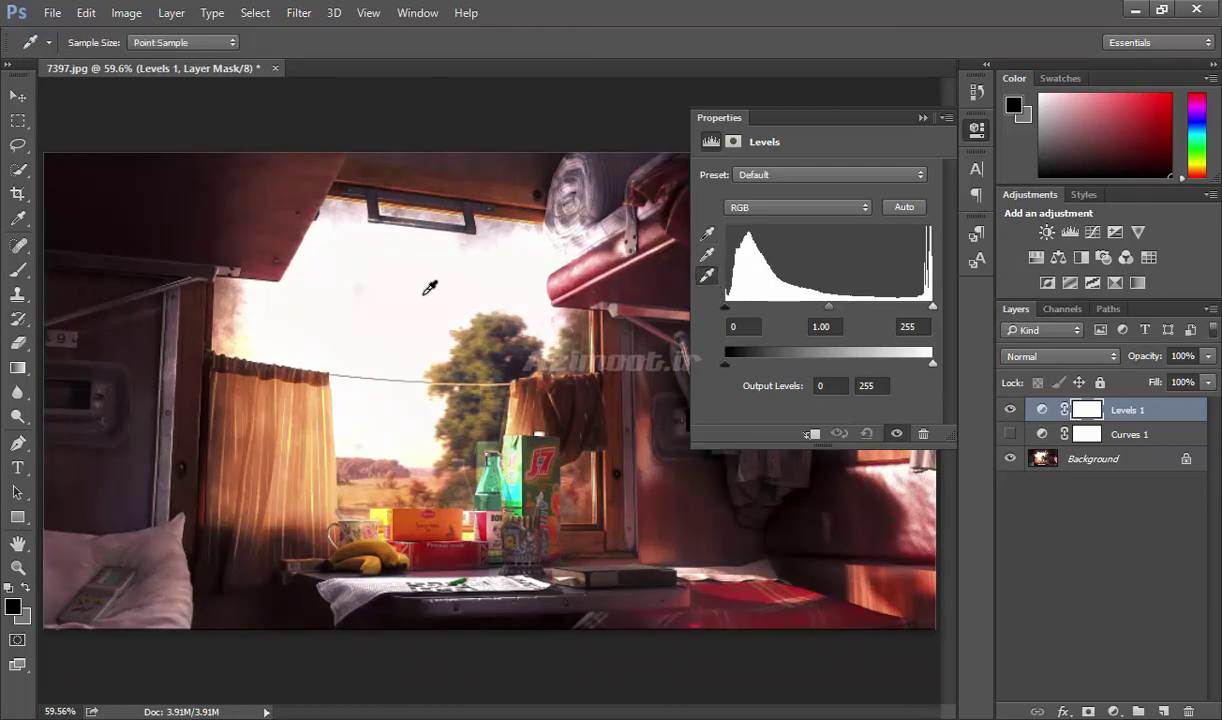
left_click(400, 281)
left_click(707, 233)
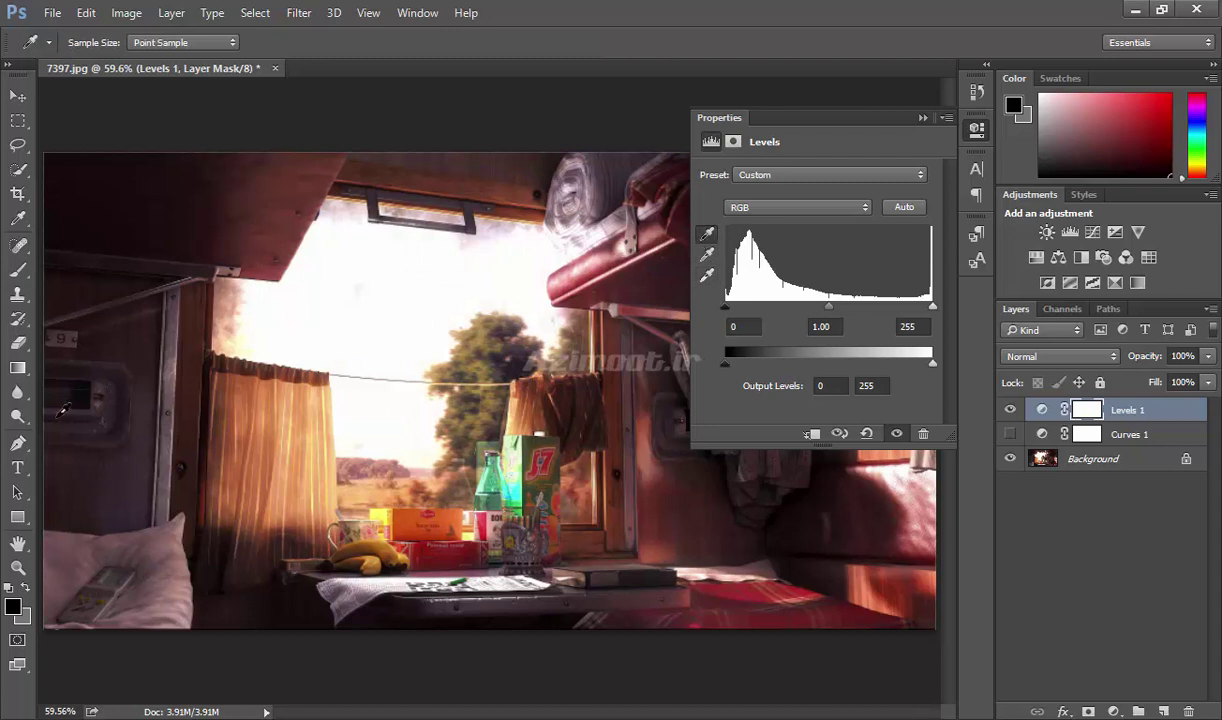
left_click(62, 322)
left_click(1010, 410)
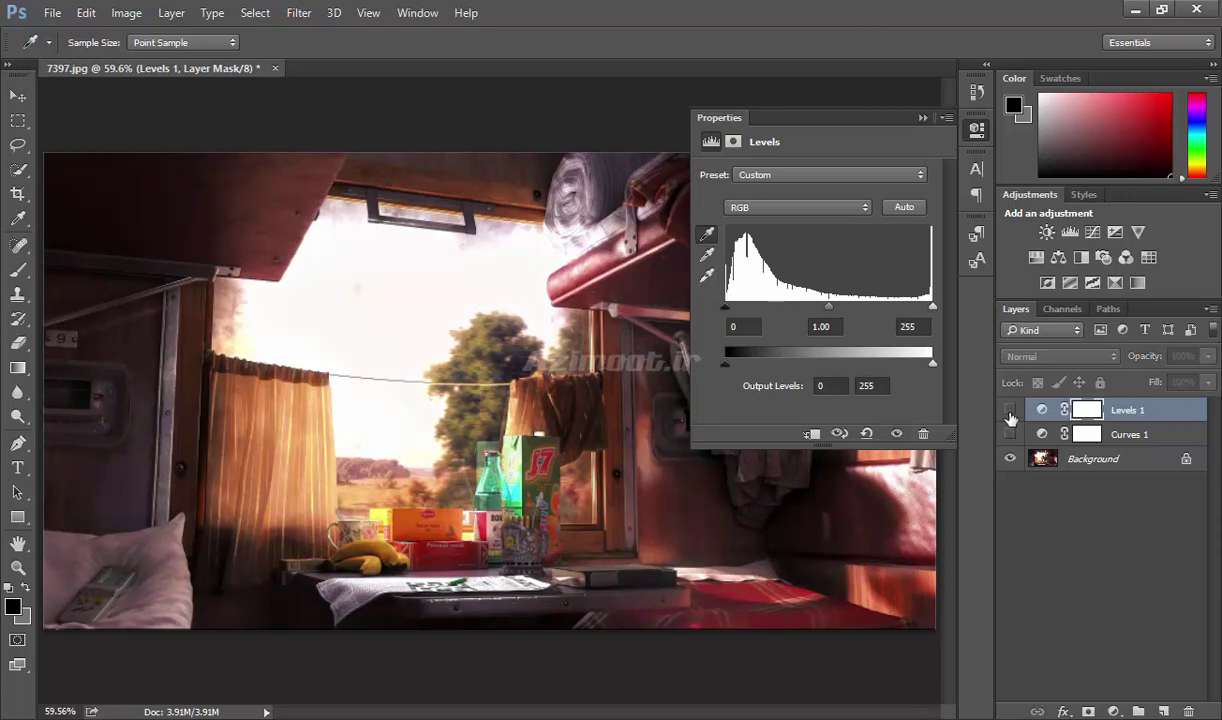
left_click(1010, 410)
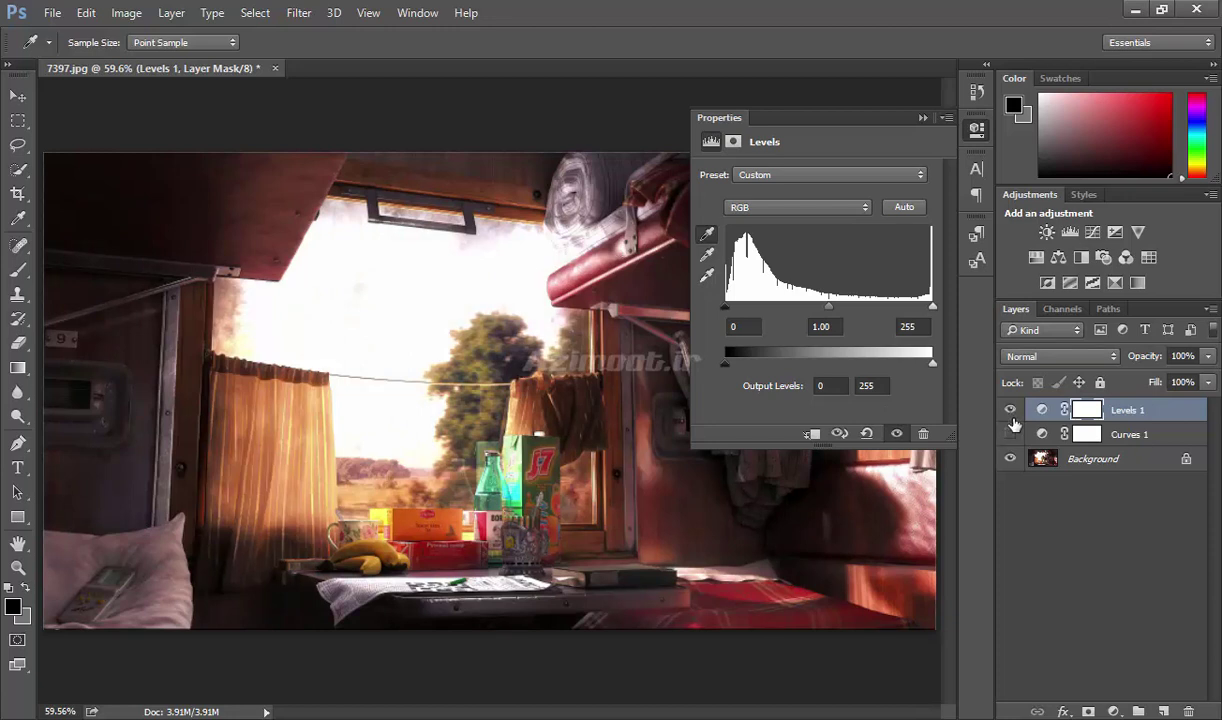
left_click(1010, 410)
Hide Levels 1, show Curves 1, and check both adjustments' channel lists, keeping RGB
left_click(1010, 434)
left_click(1087, 434)
key("b")
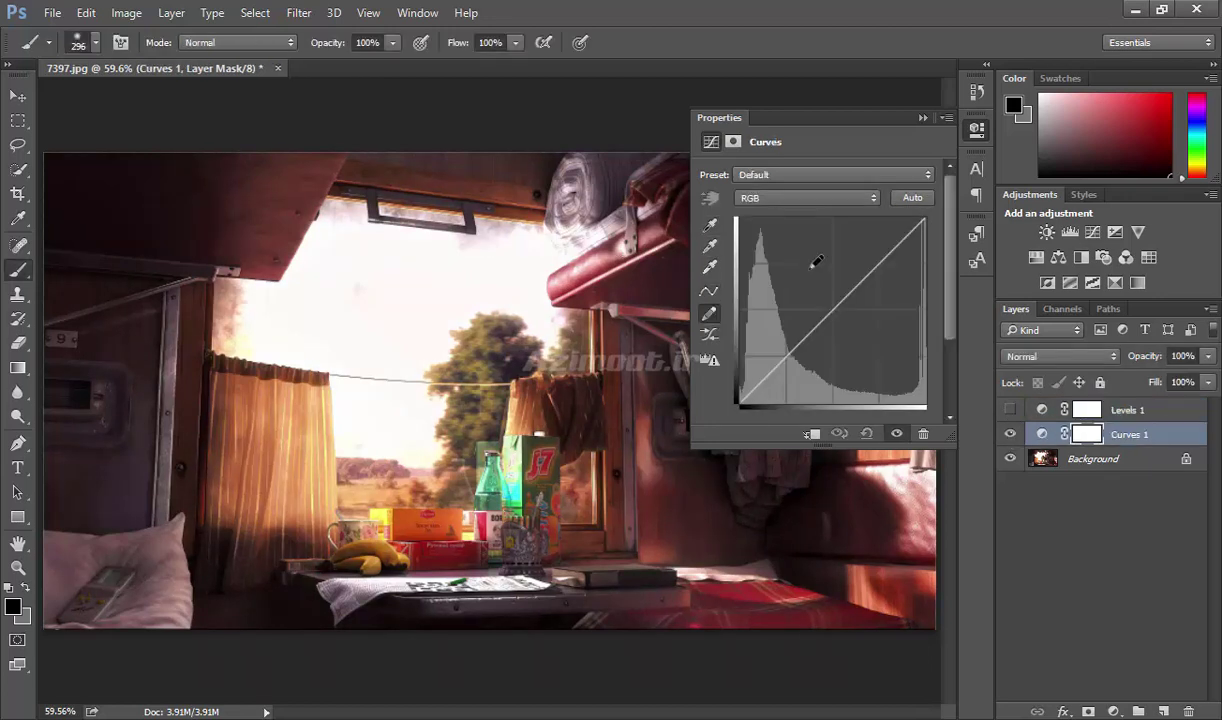
left_click(708, 358)
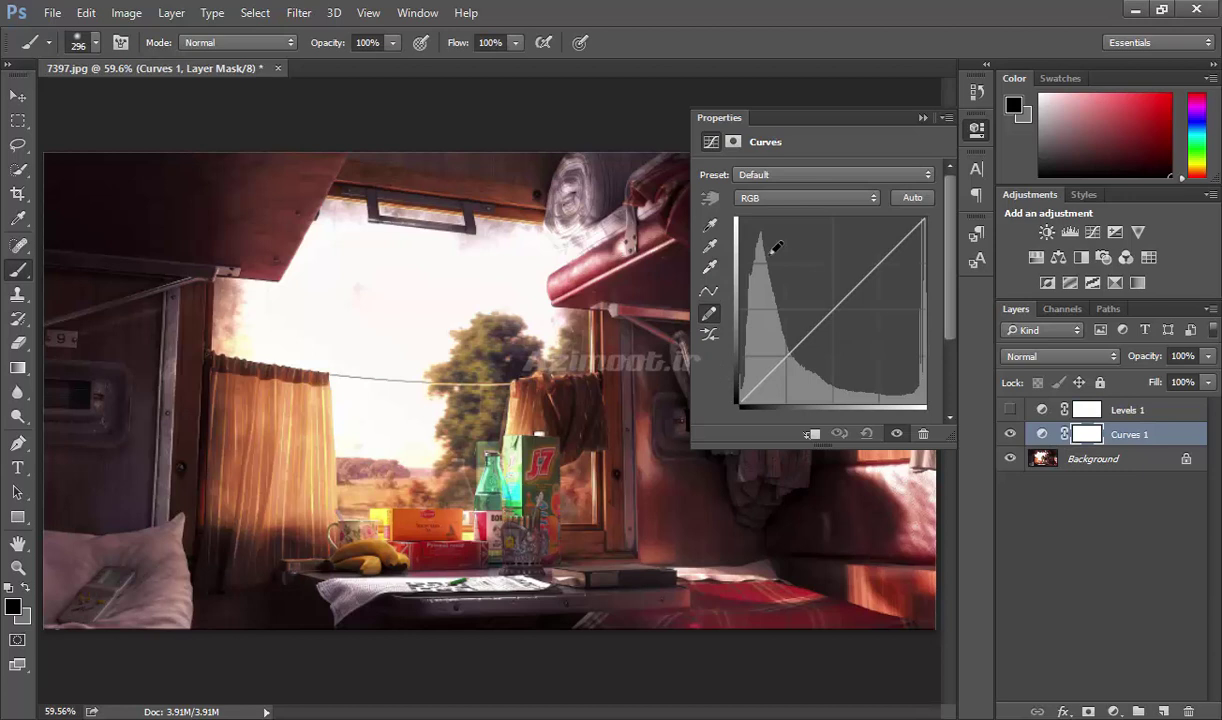
left_click(764, 199)
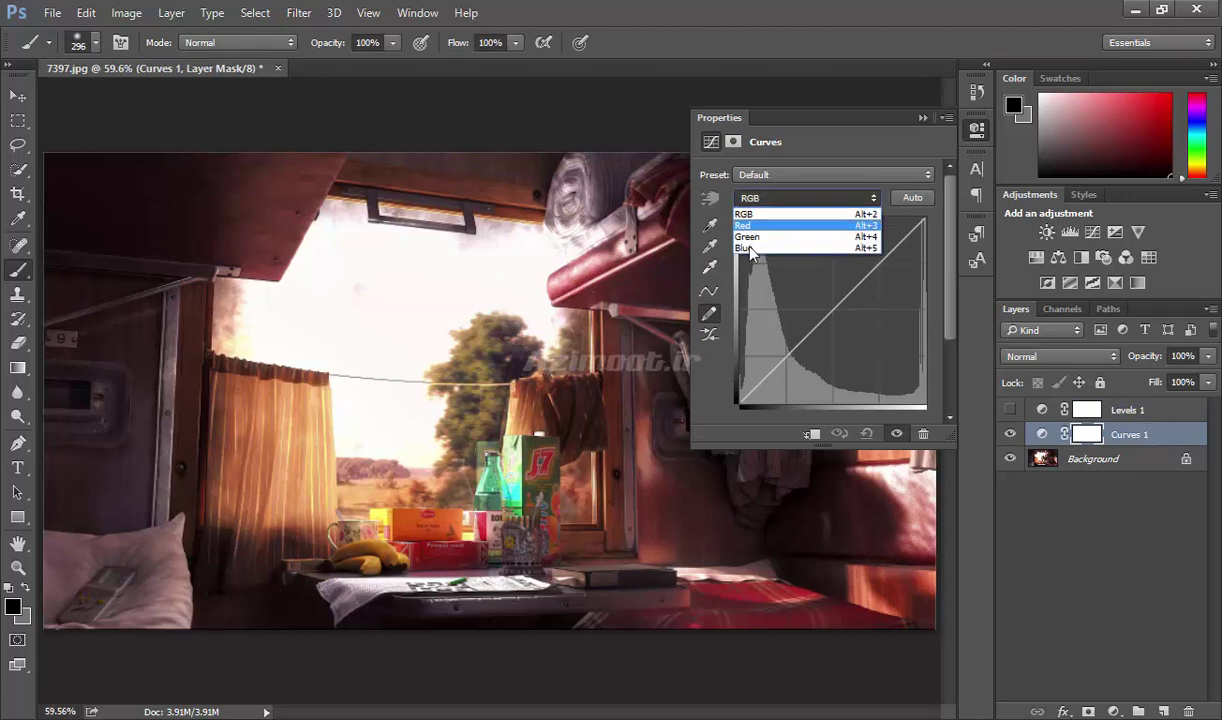
left_click(996, 397)
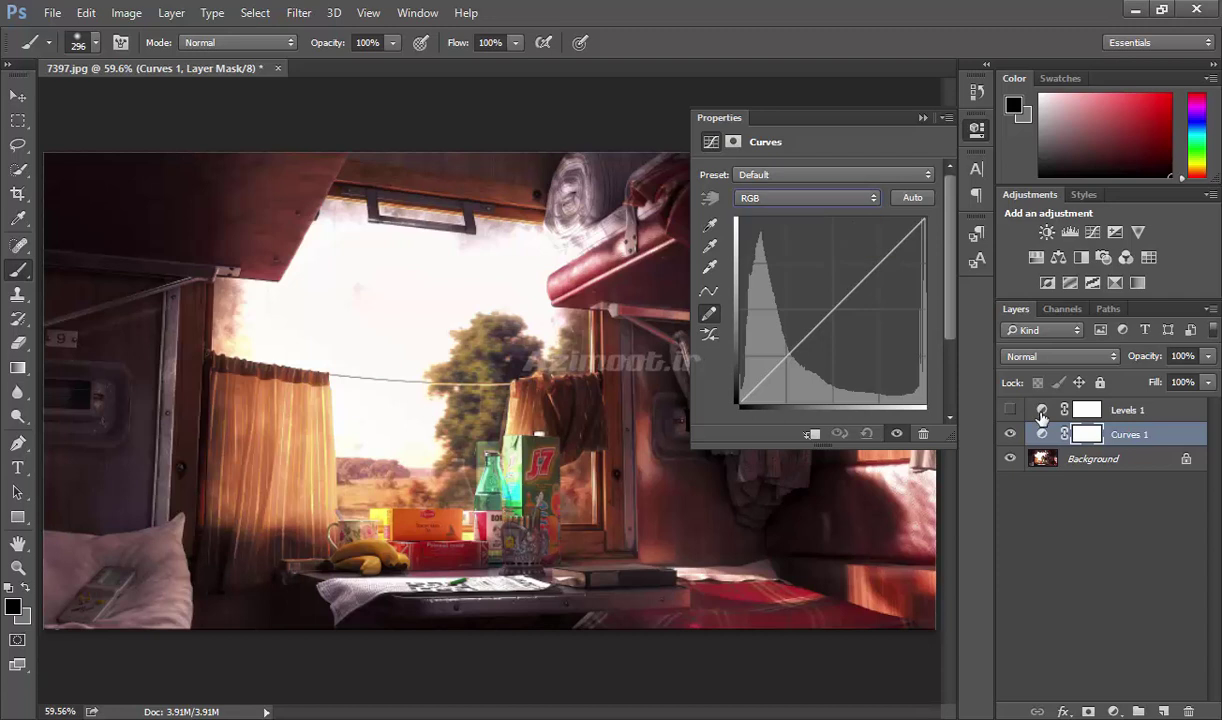
left_click(1043, 411)
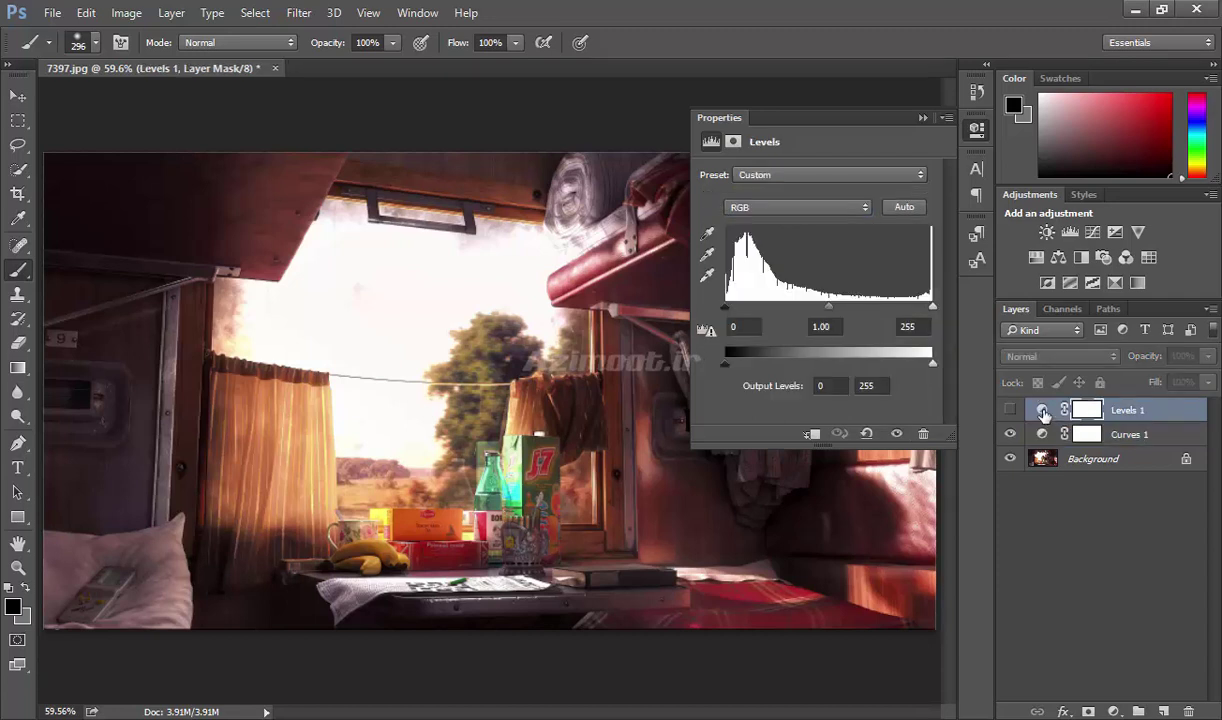
left_click(765, 210)
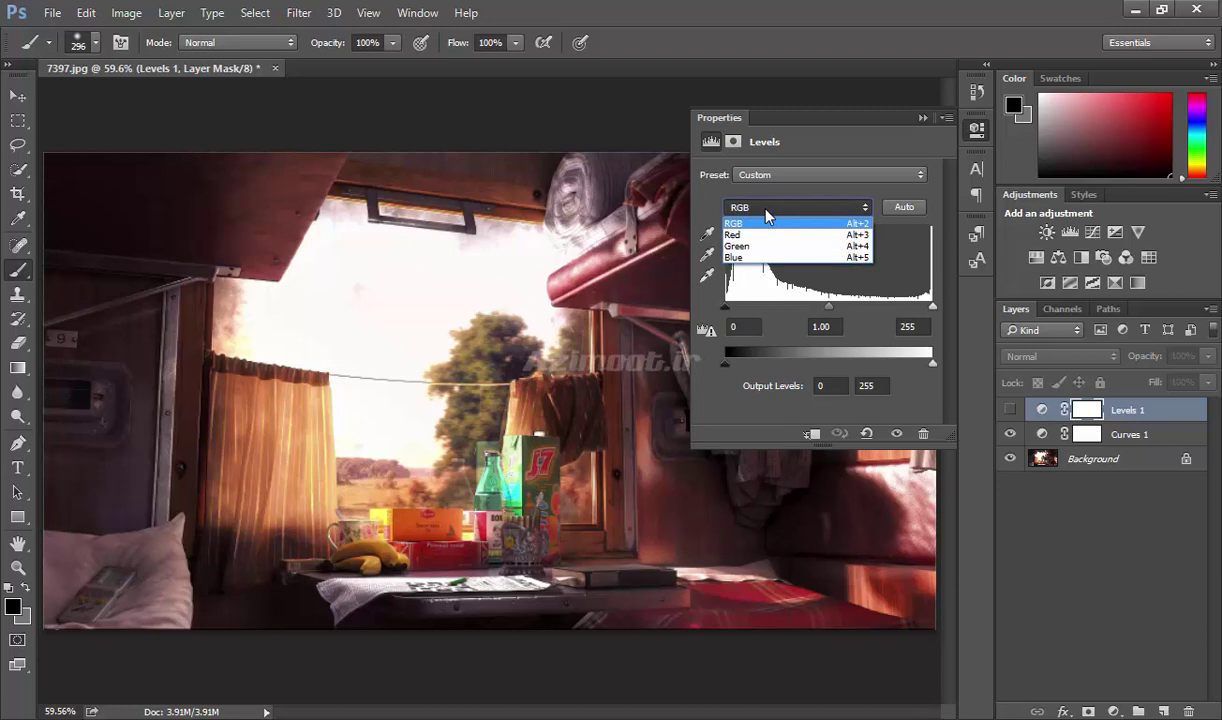
left_click(766, 211)
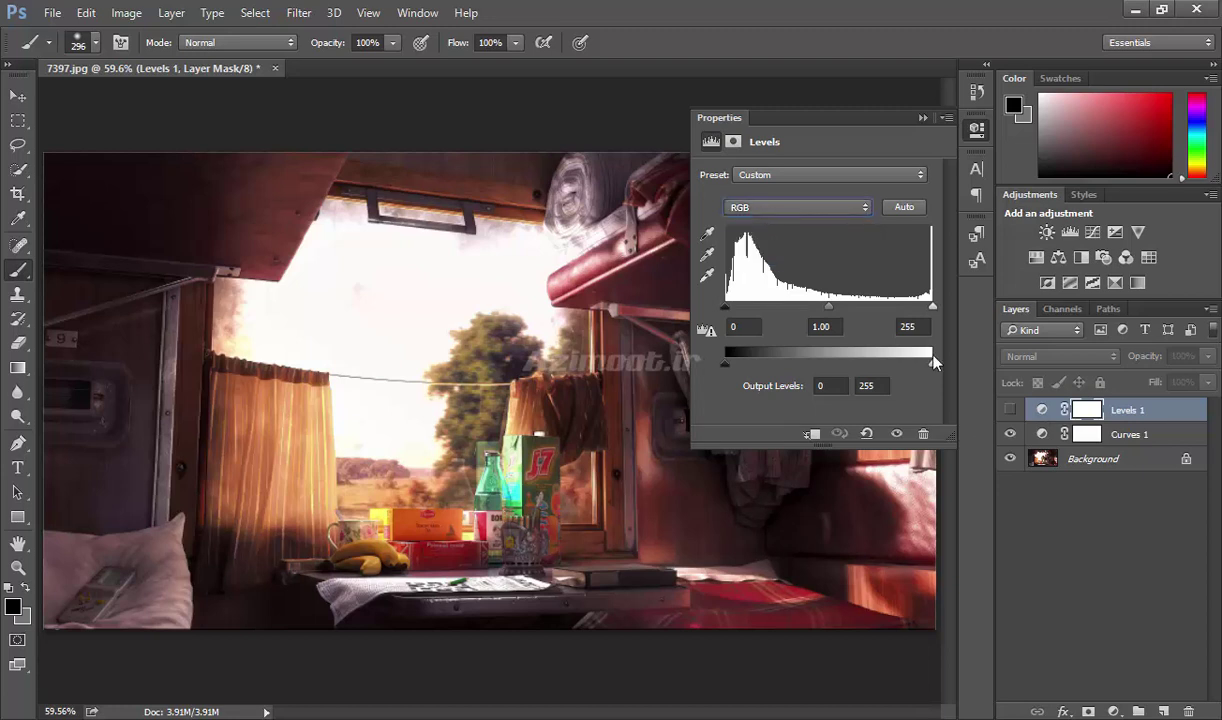
left_click(1043, 436)
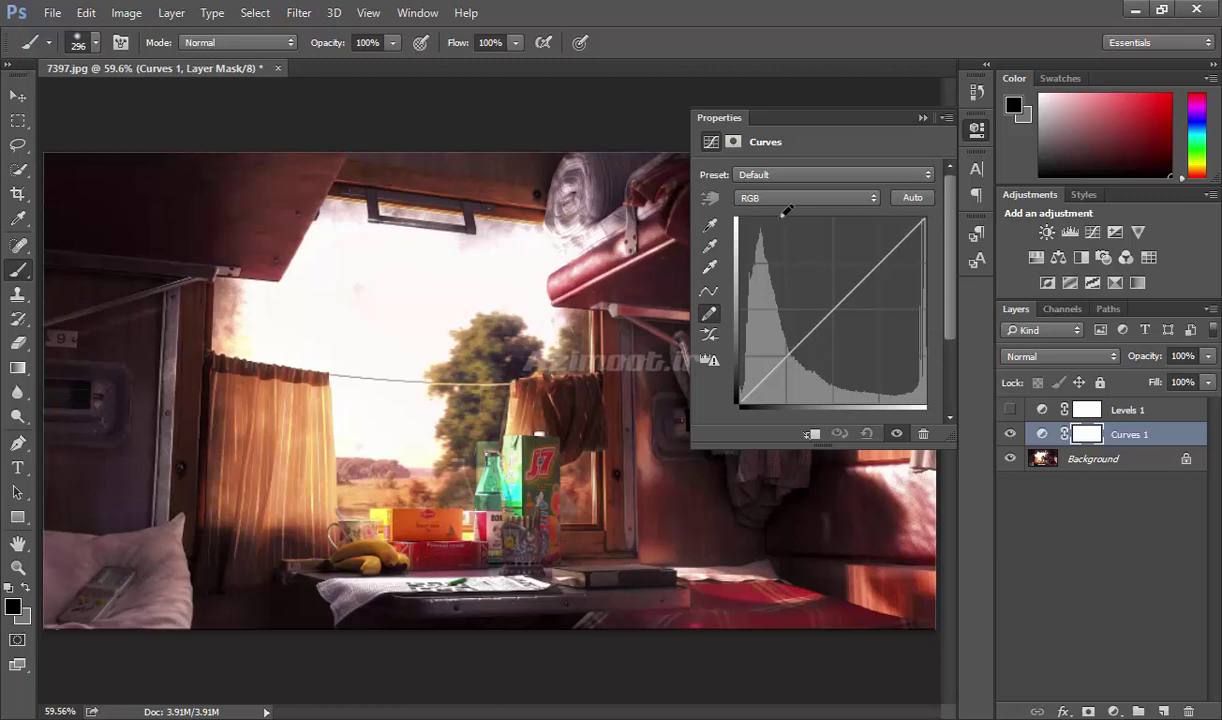
Test points on the Curves 1 RGB curve, then delete them to leave a straight line
left_click(709, 290)
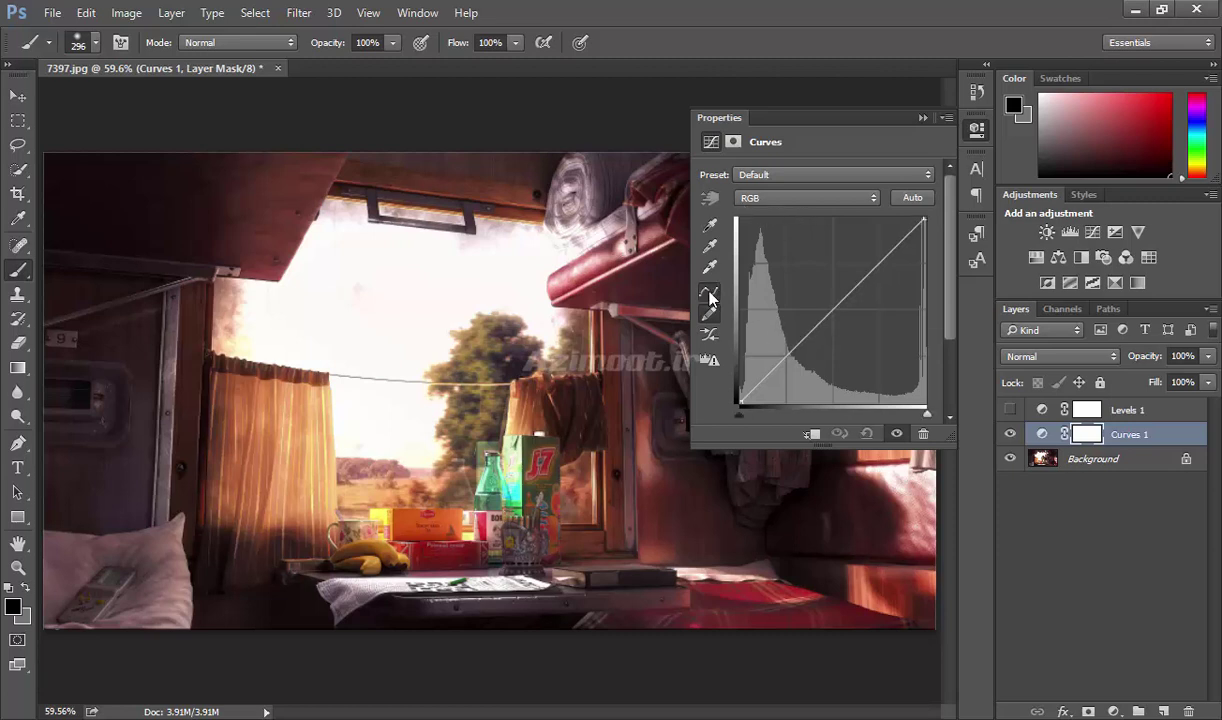
mouse_move(836, 312)
left_mouse_down()
mouse_move(833, 331)
mouse_move(752, 198)
left_mouse_up()
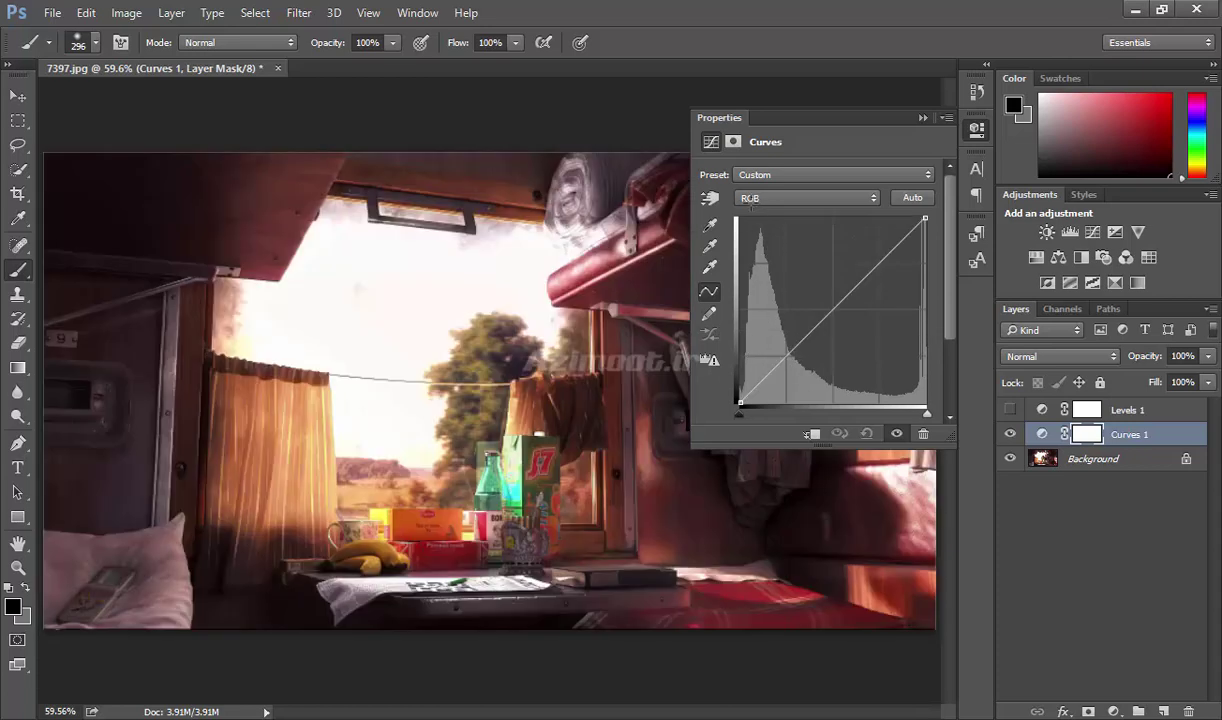
mouse_move(830, 312)
left_mouse_down()
mouse_move(843, 322)
mouse_move(846, 310)
mouse_move(838, 330)
left_mouse_up()
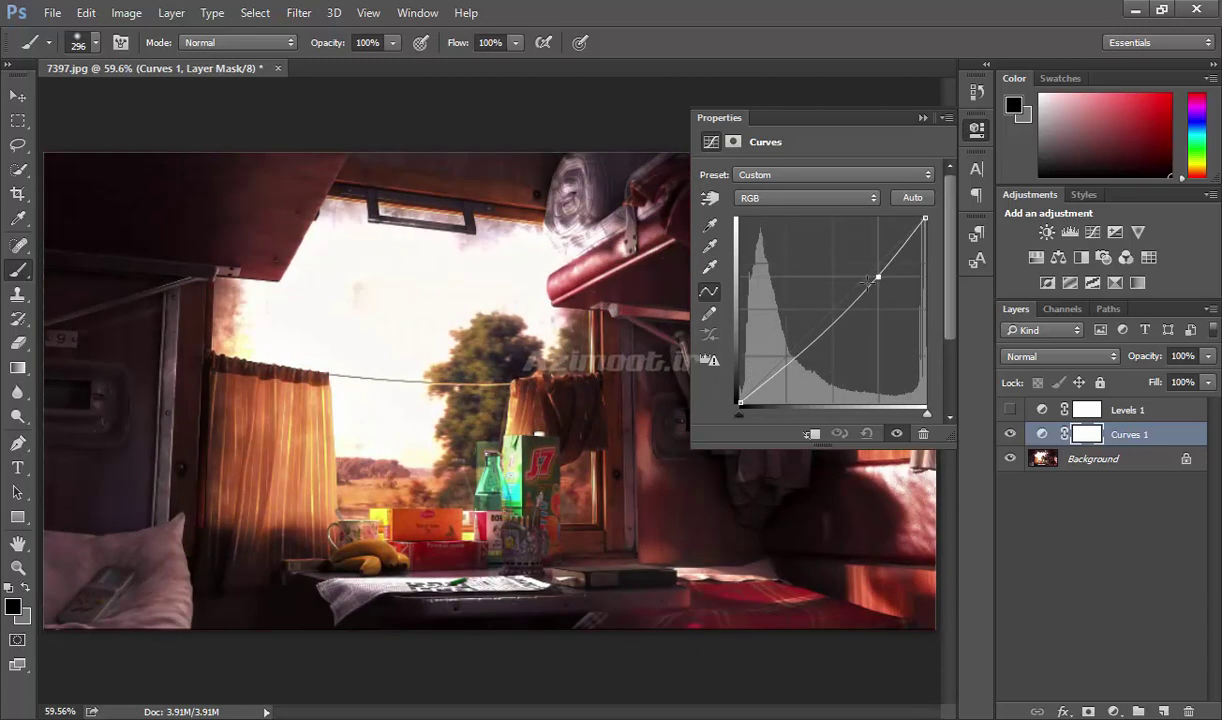
left_click_drag(838, 330, 775, 243)
key("Delete")
left_click(760, 198)
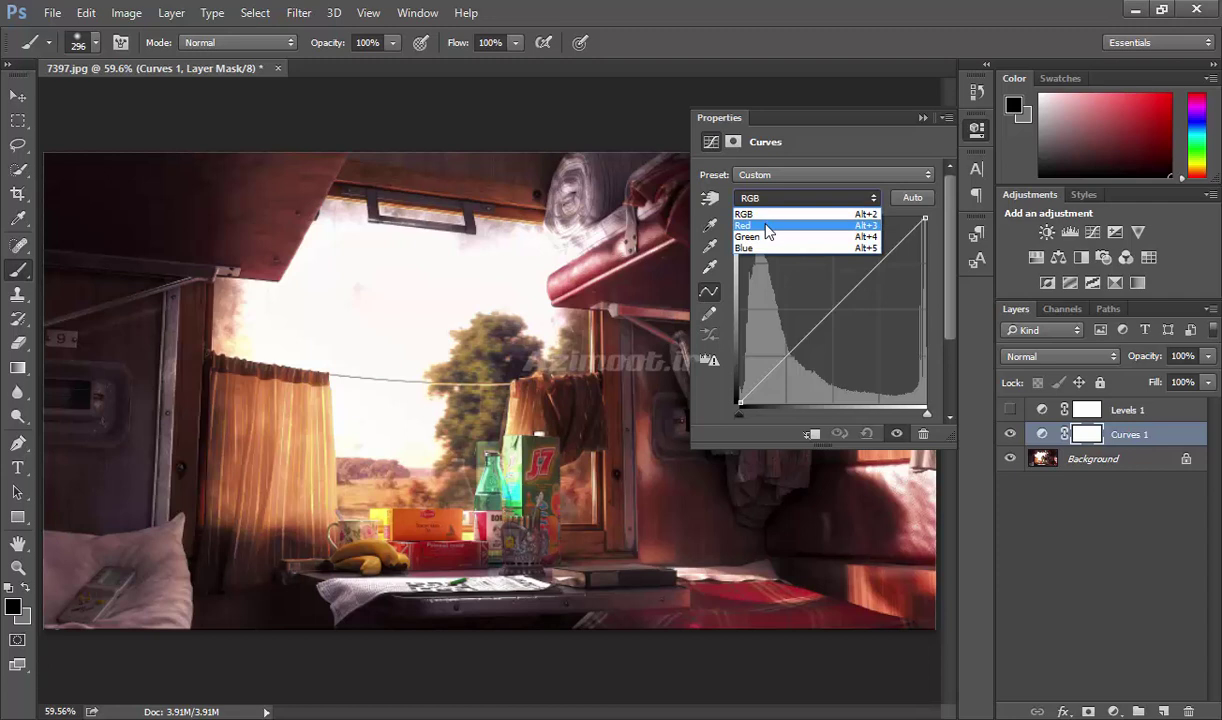
Choose the Red channel and drag its curve point below the diagonal, giving a teal-green cast
left_click(766, 226)
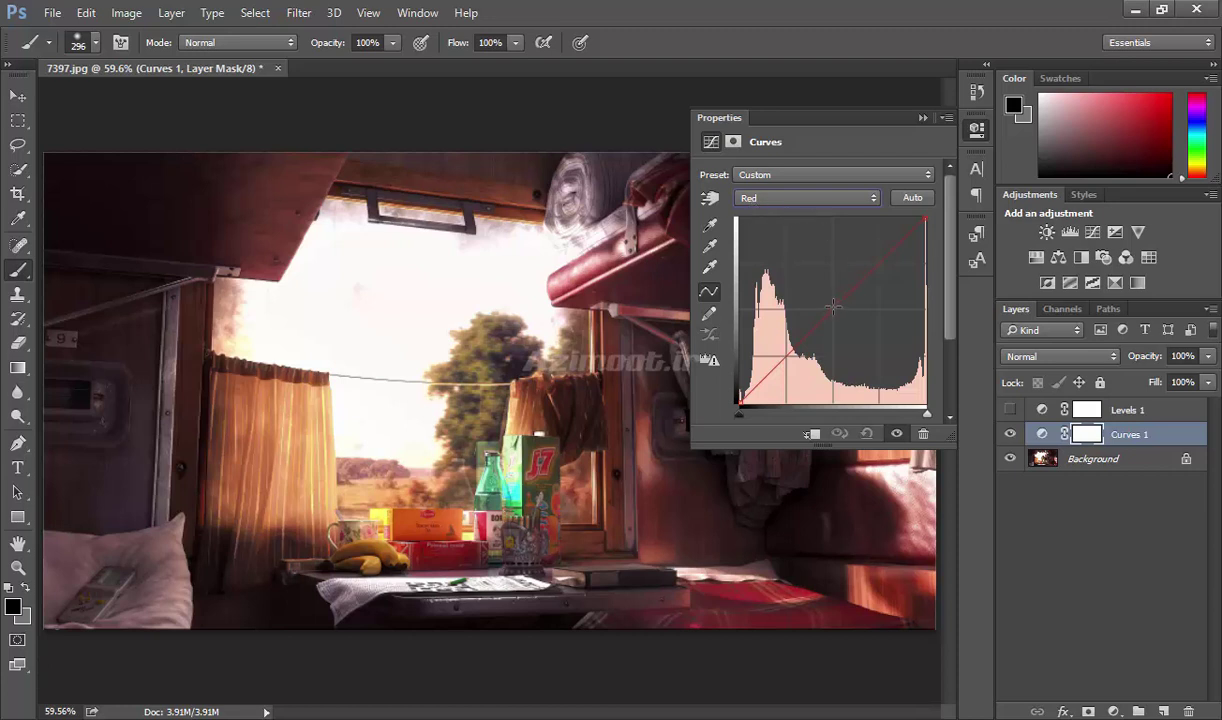
mouse_move(798, 296)
left_mouse_down()
mouse_move(795, 276)
mouse_move(869, 344)
left_mouse_up()
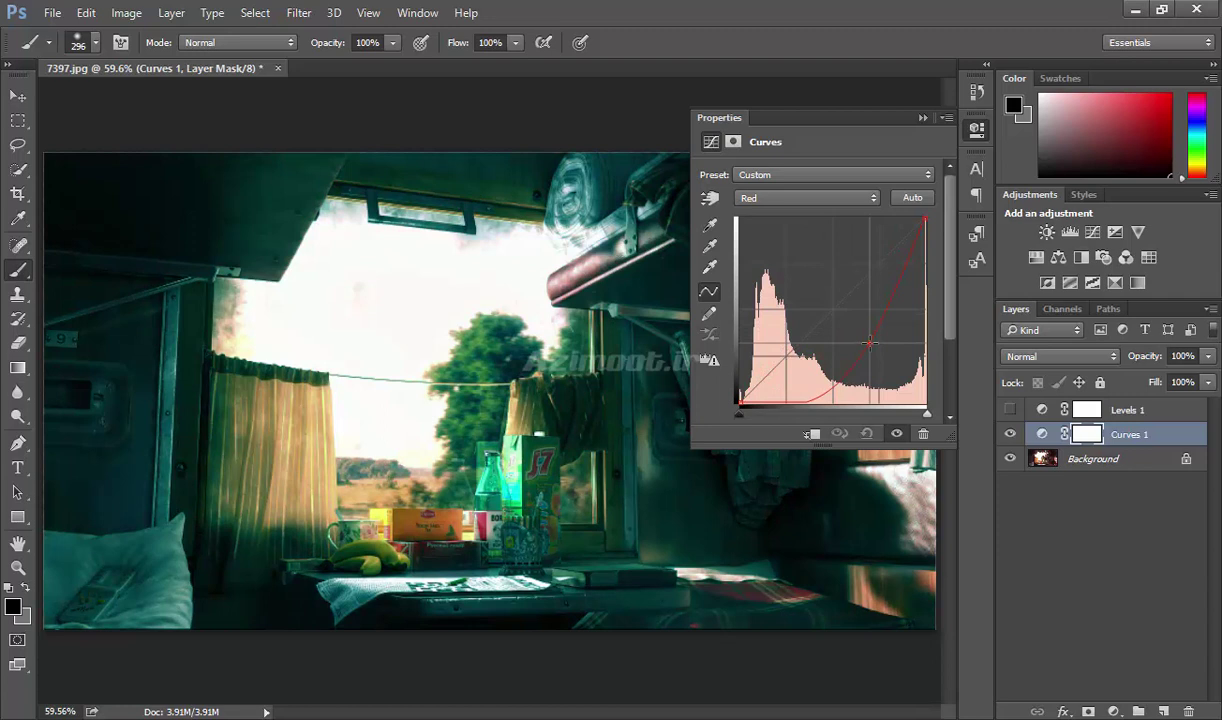
left_click_drag(869, 344, 872, 343)
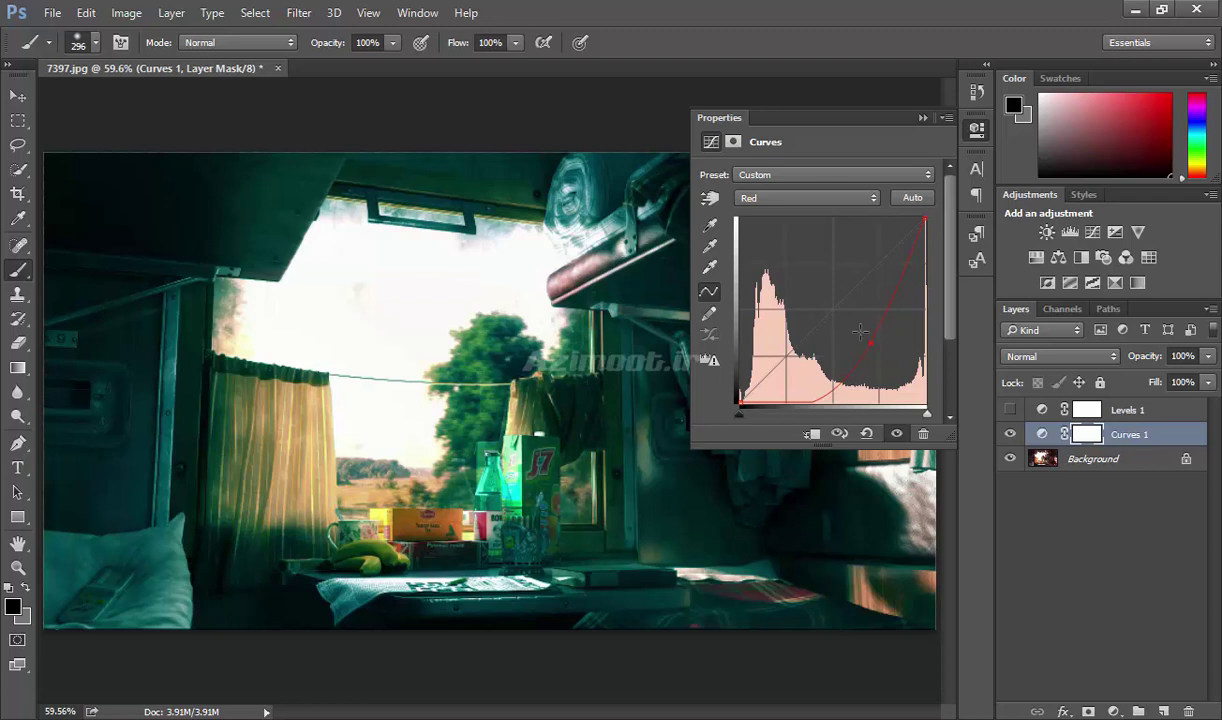
Reset Curves 1, then test and remove a point on the Green channel curve
left_click(867, 434)
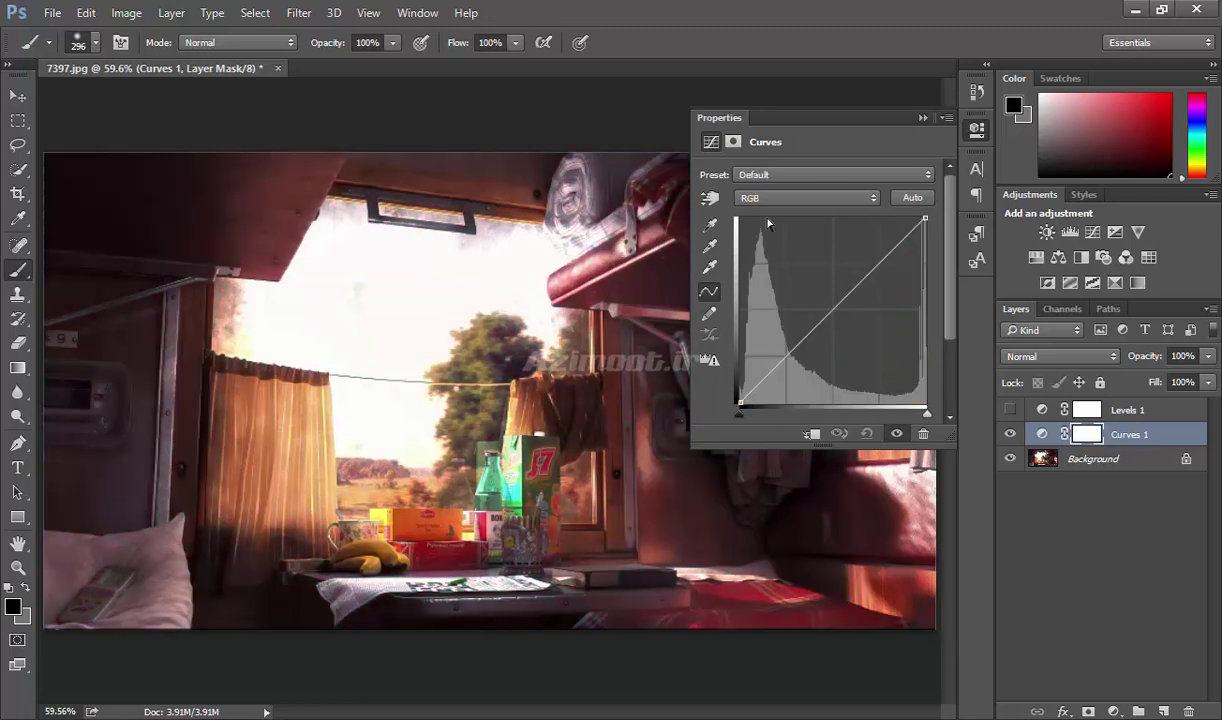
left_click(790, 198)
left_click(750, 237)
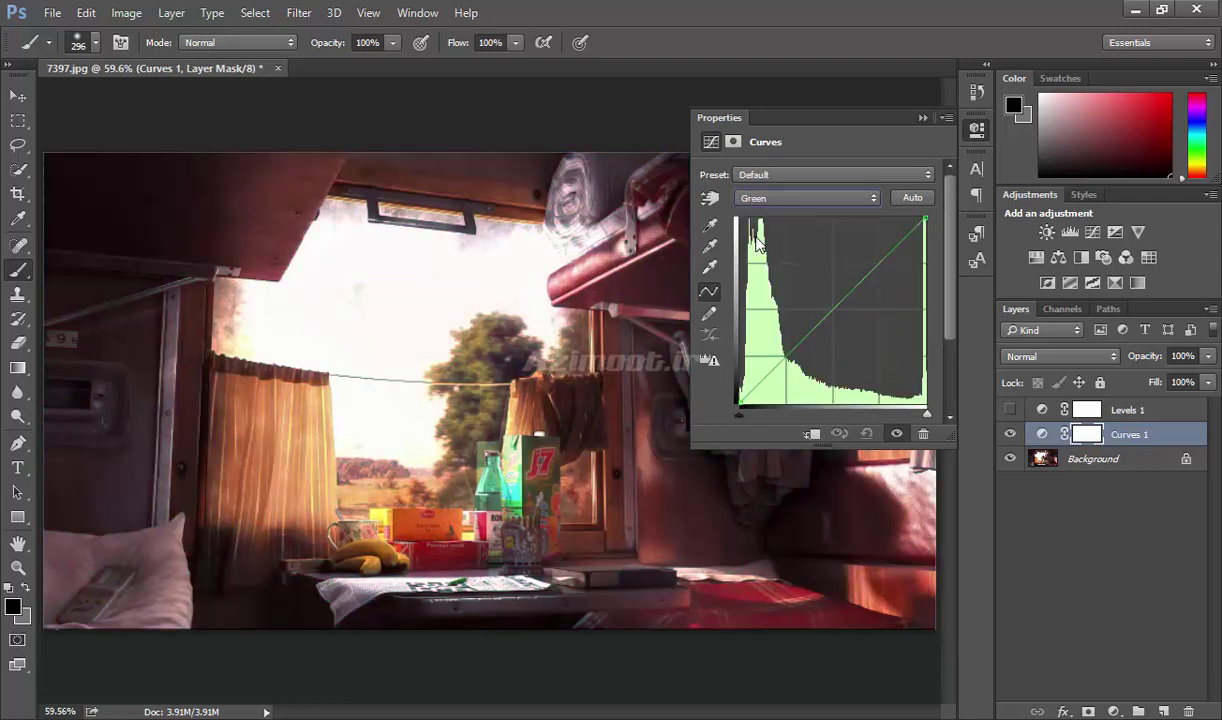
mouse_move(830, 309)
left_mouse_down()
mouse_move(799, 281)
mouse_move(858, 327)
left_mouse_up()
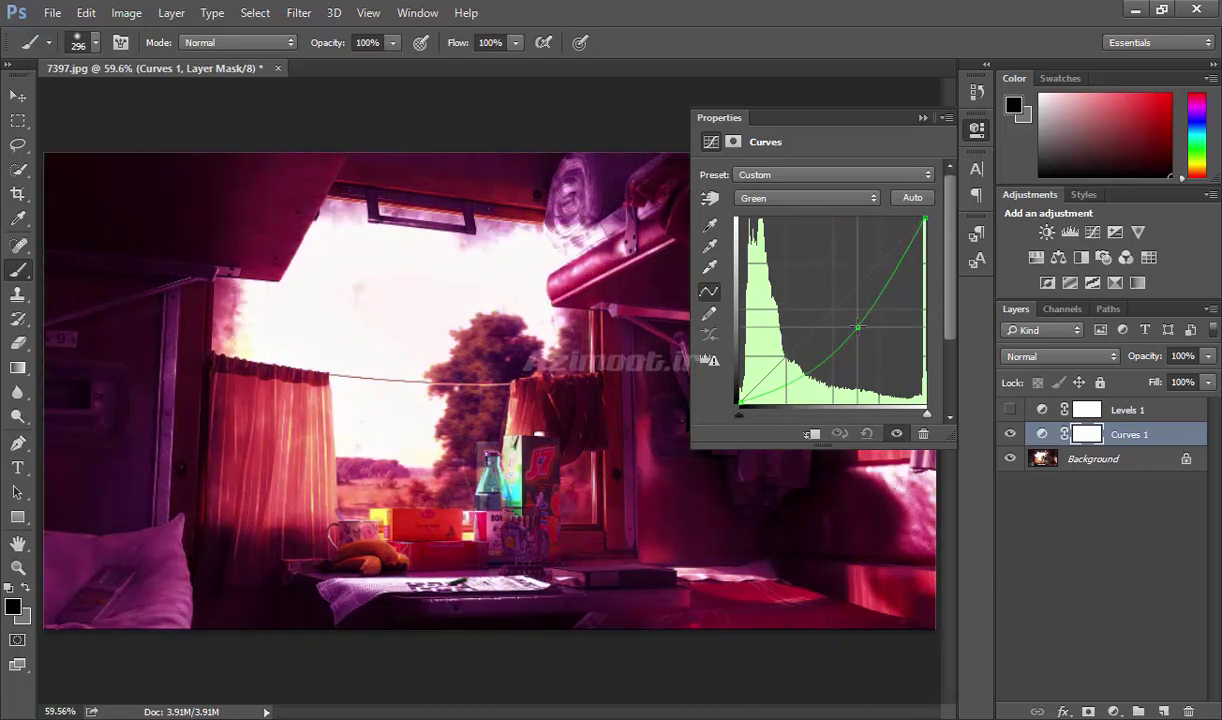
left_click_drag(858, 327, 715, 320)
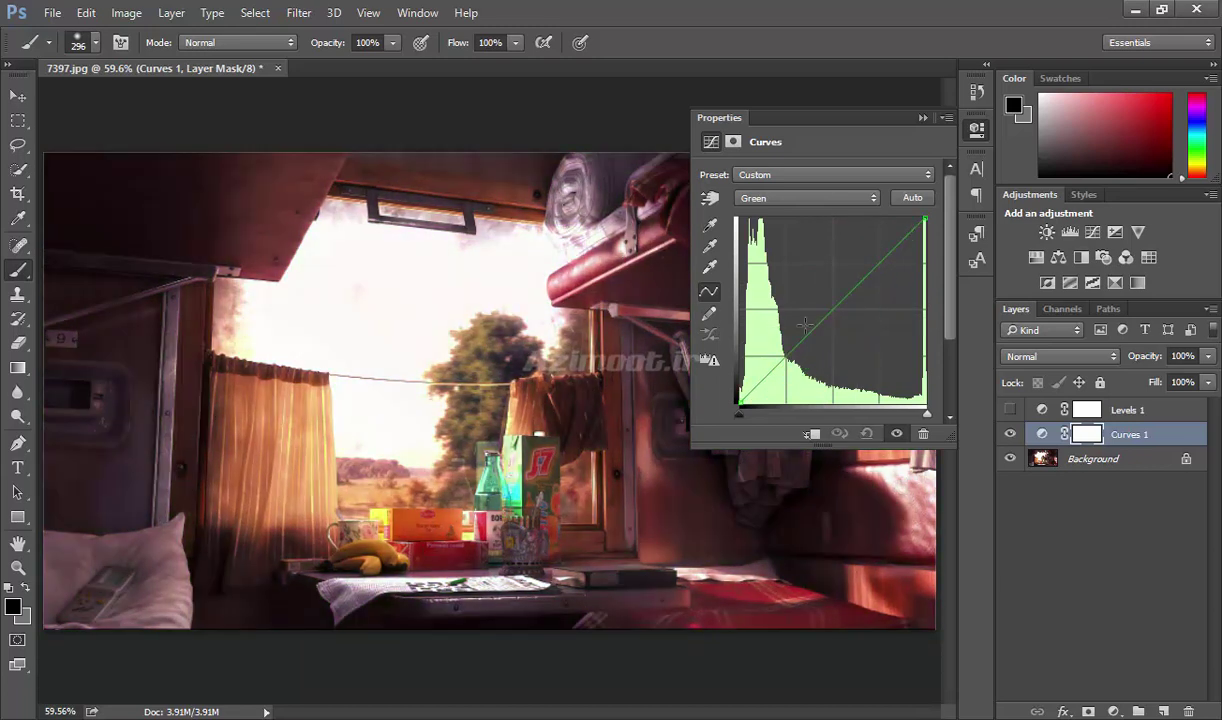
Pull the Blue channel curve below the diagonal for a warm golden tone
left_click(783, 199)
left_click(773, 245)
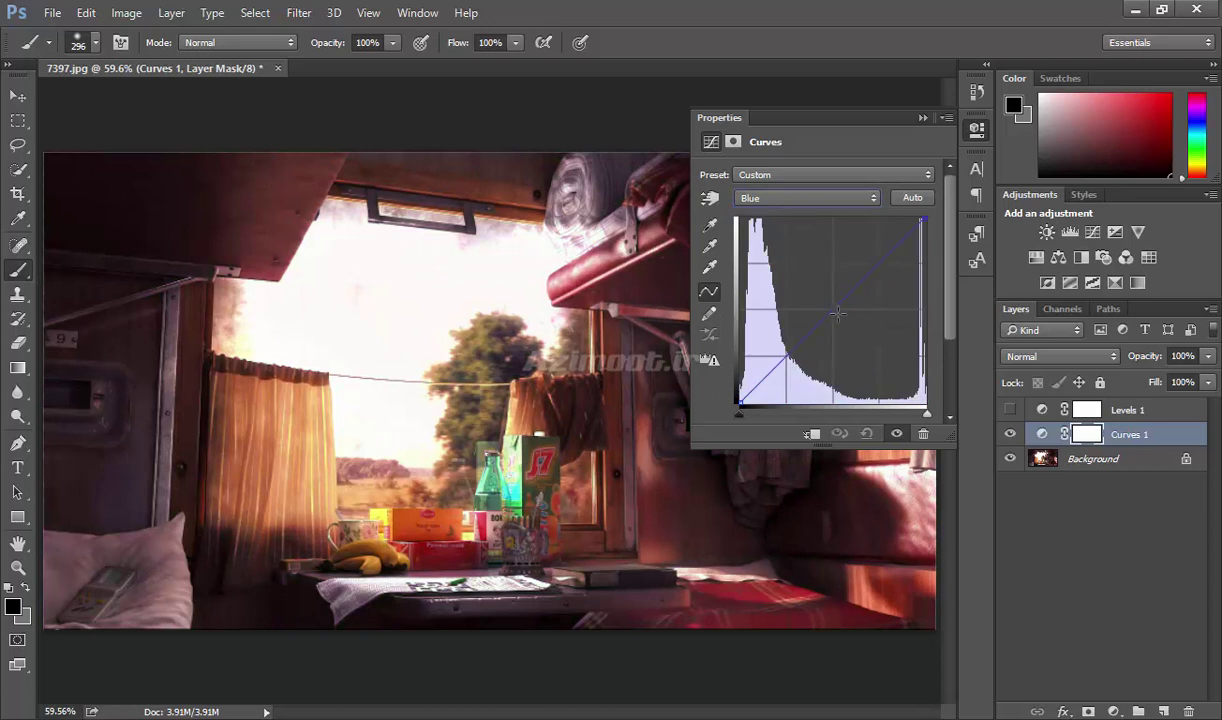
left_click_drag(800, 296, 807, 282)
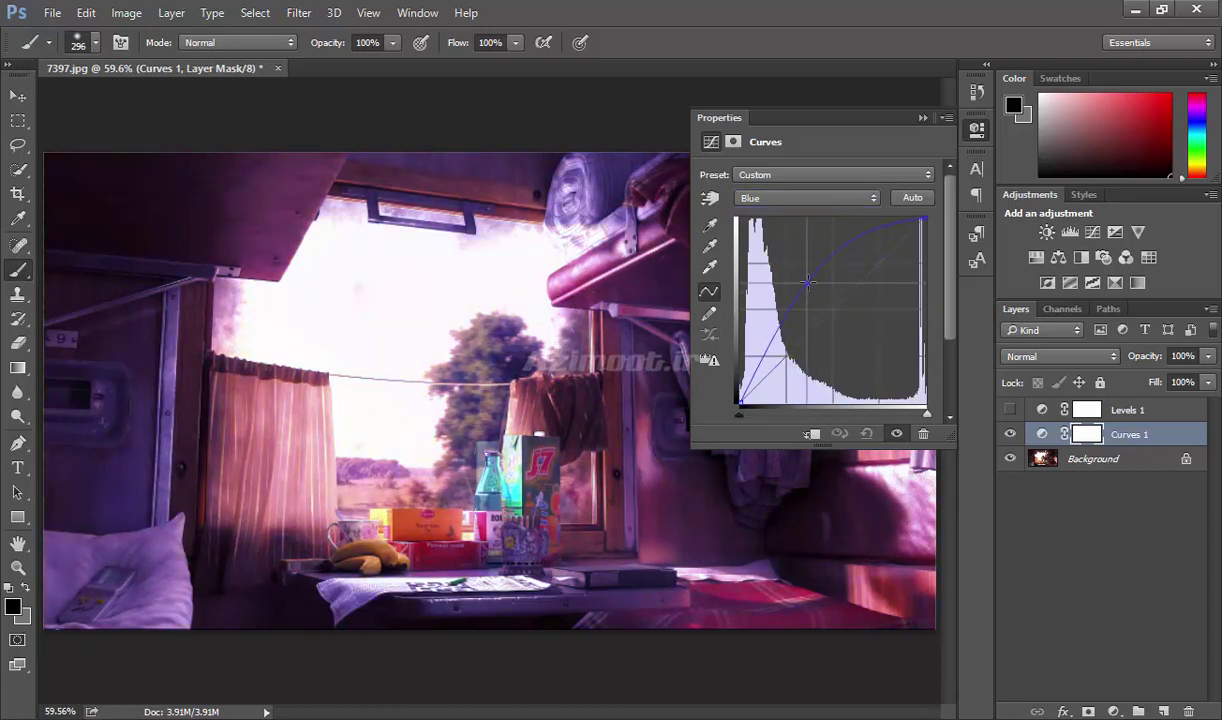
mouse_move(807, 282)
left_mouse_down()
mouse_move(855, 332)
mouse_move(843, 333)
left_mouse_up()
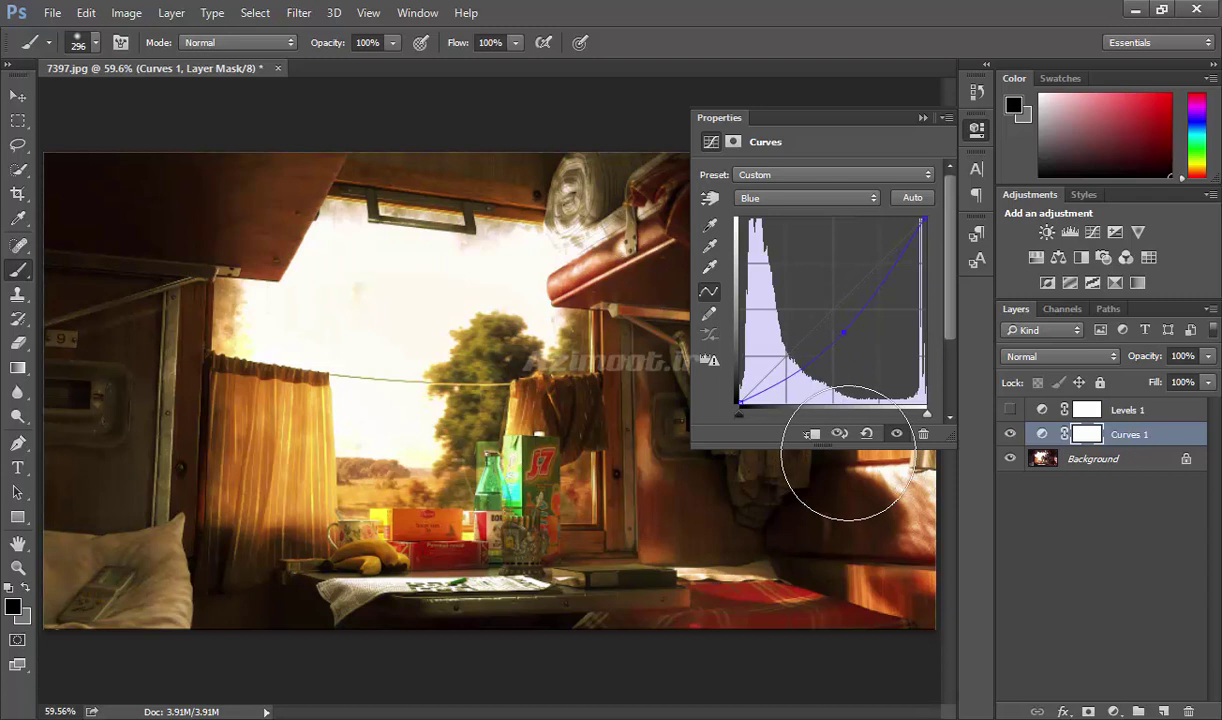
Reset Curves 1 to Default, then apply Auto to add two RGB curve points
left_click(771, 199)
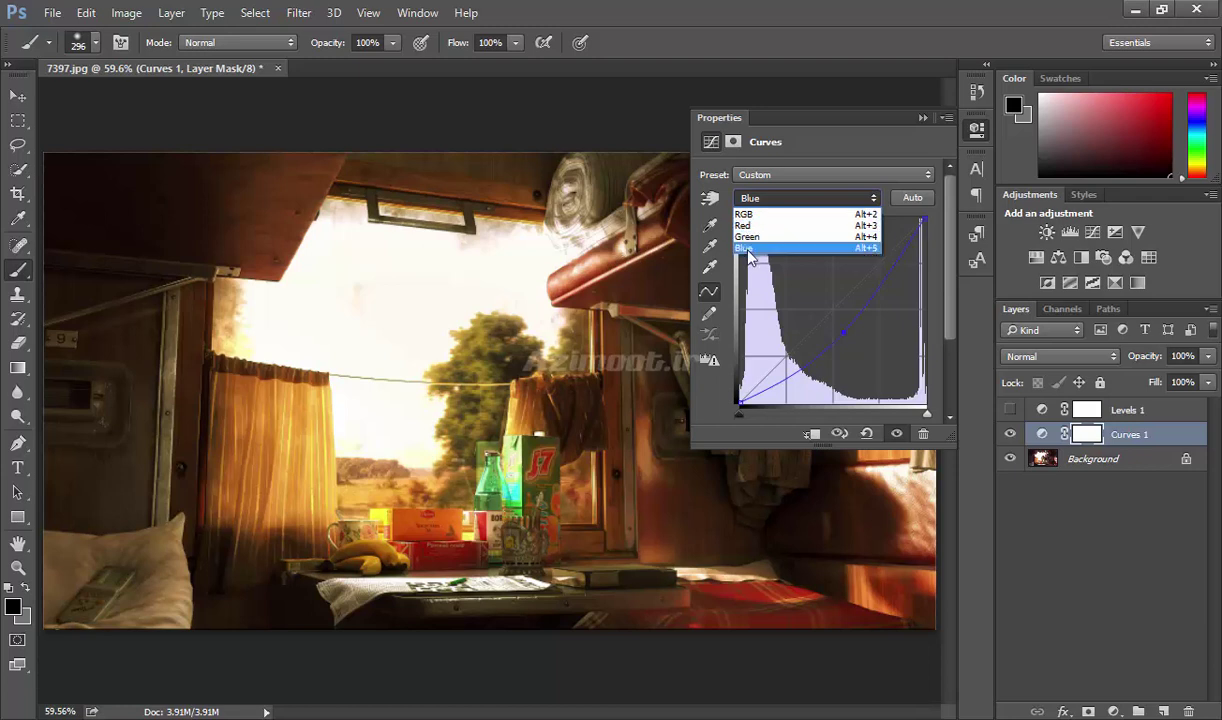
left_click(866, 434)
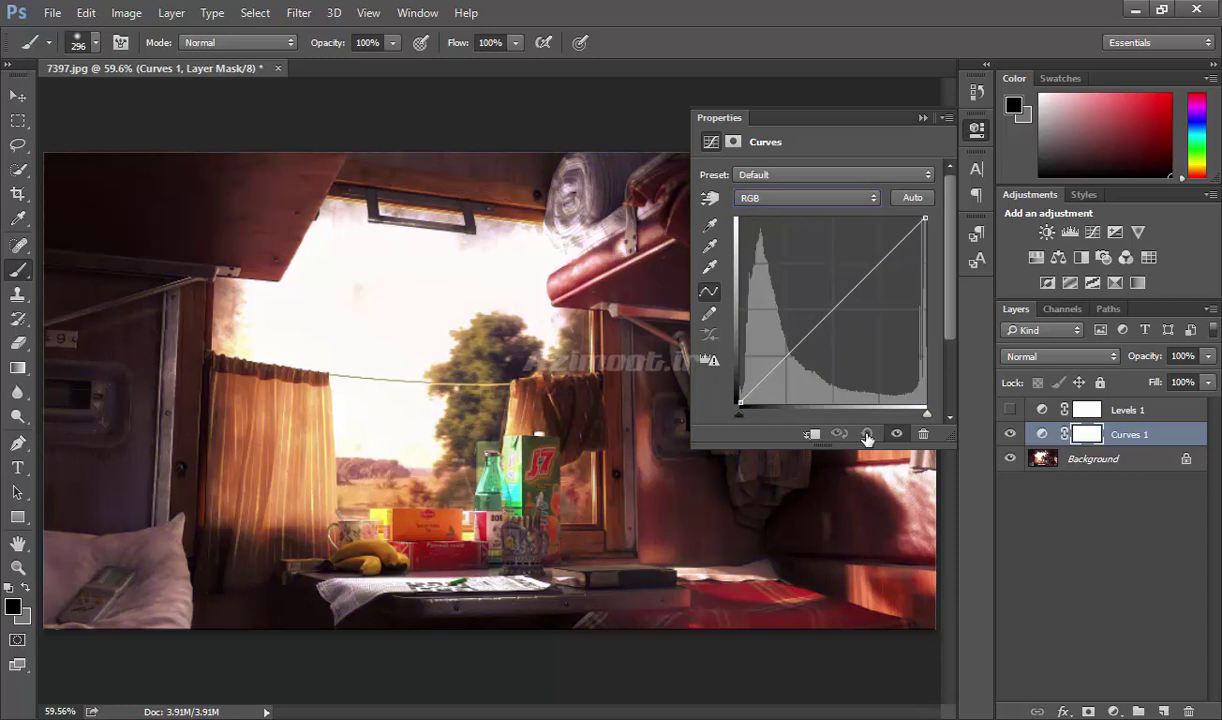
left_click(911, 198)
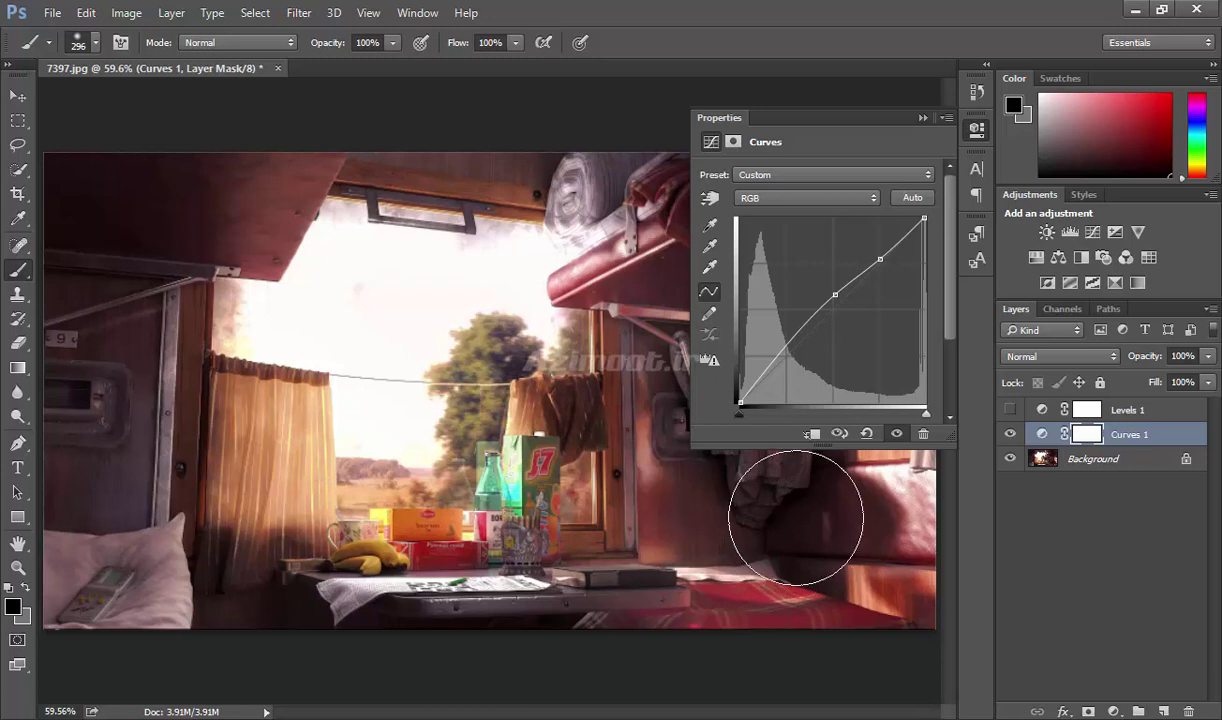
Toggle Curves 1 to compare, then bend and re-straighten its RGB curve
left_click(977, 132)
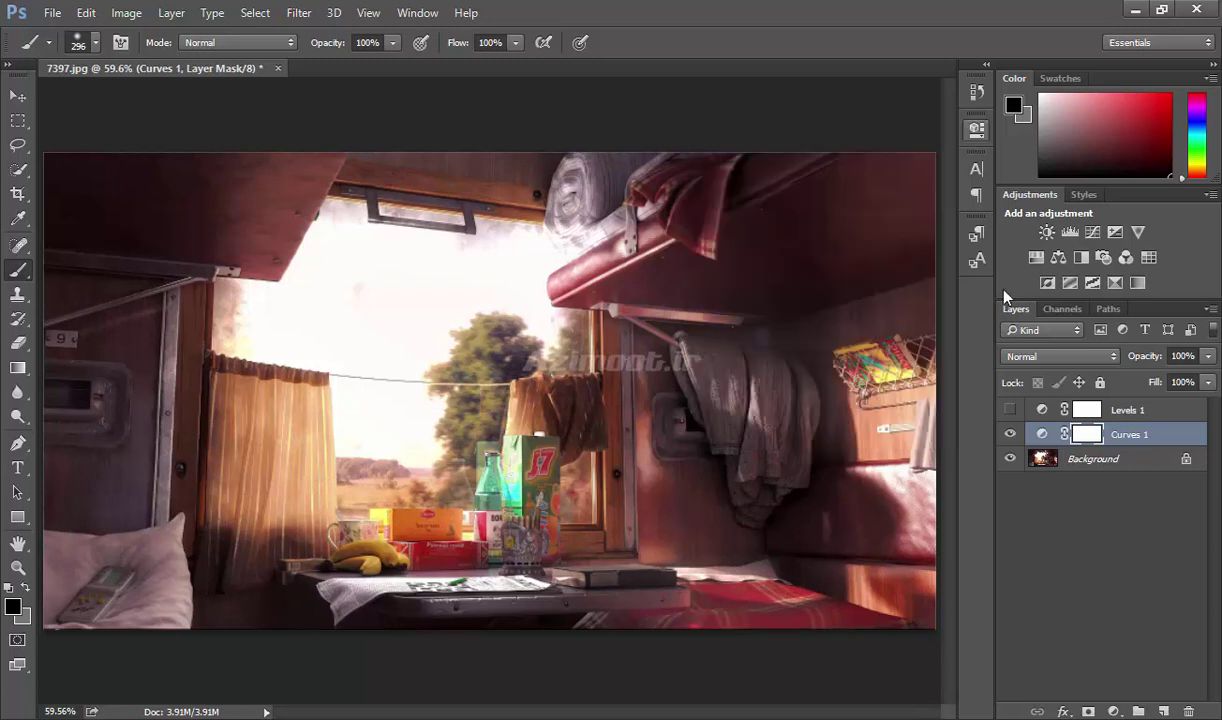
left_click(1010, 434)
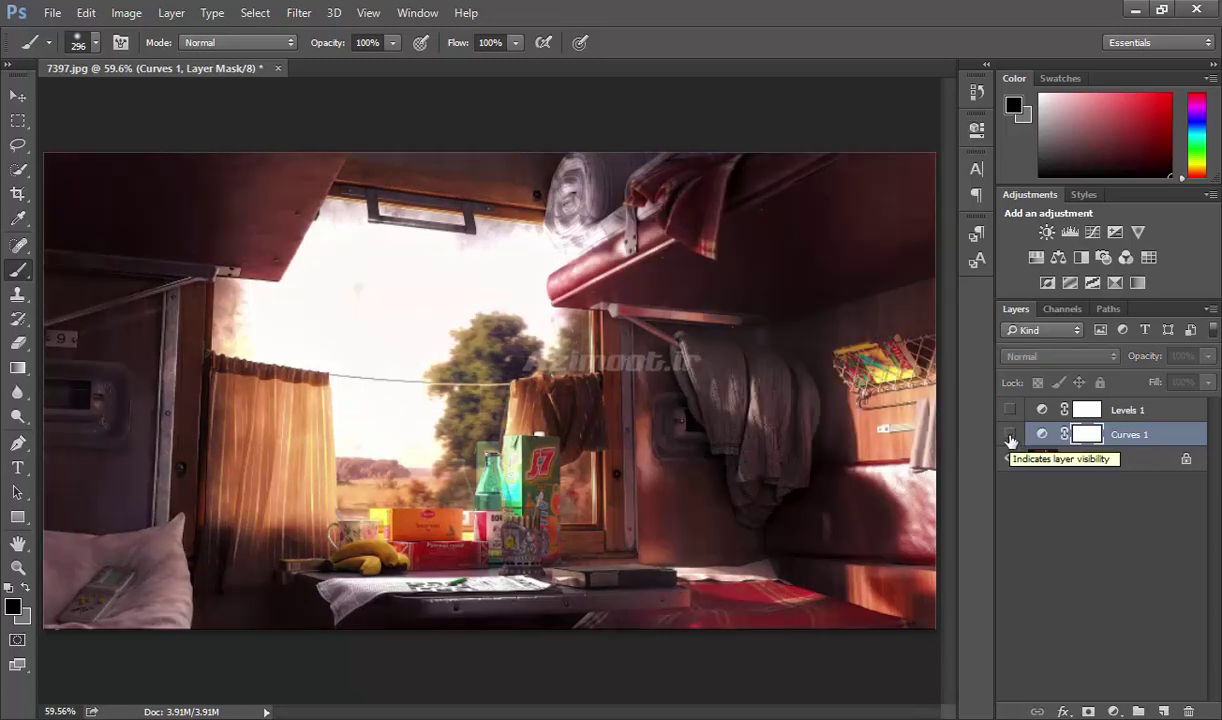
left_click(1010, 436)
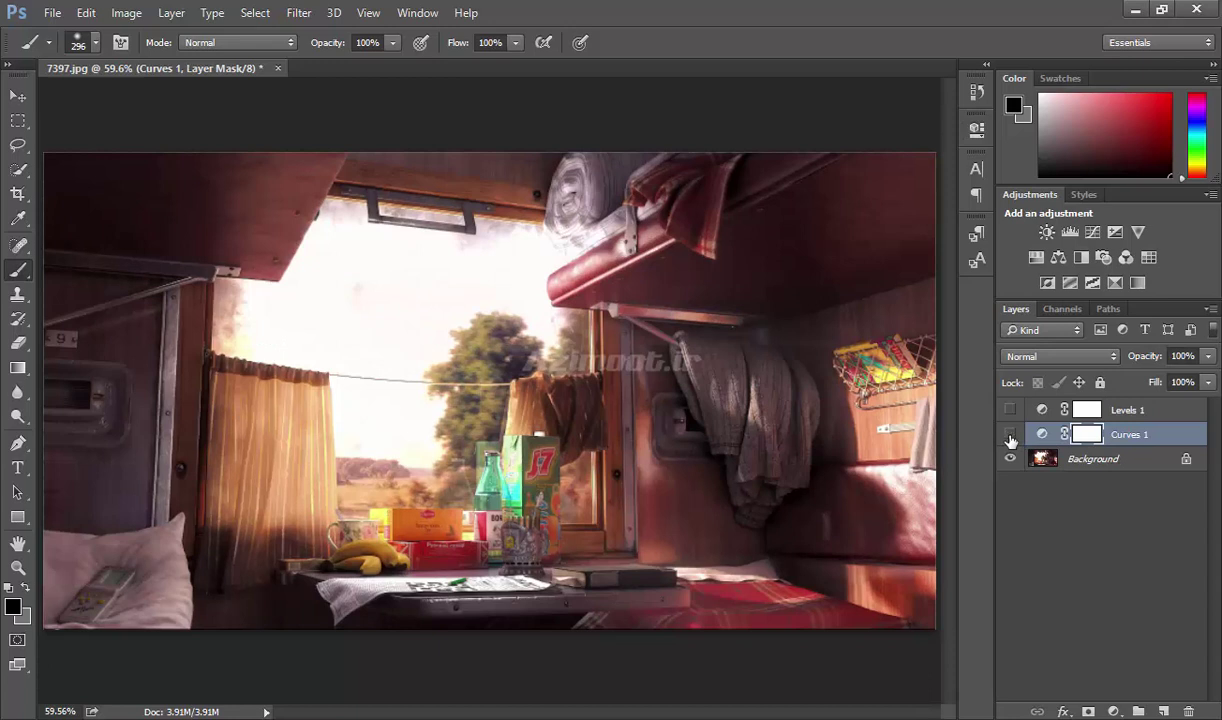
left_click(1010, 434)
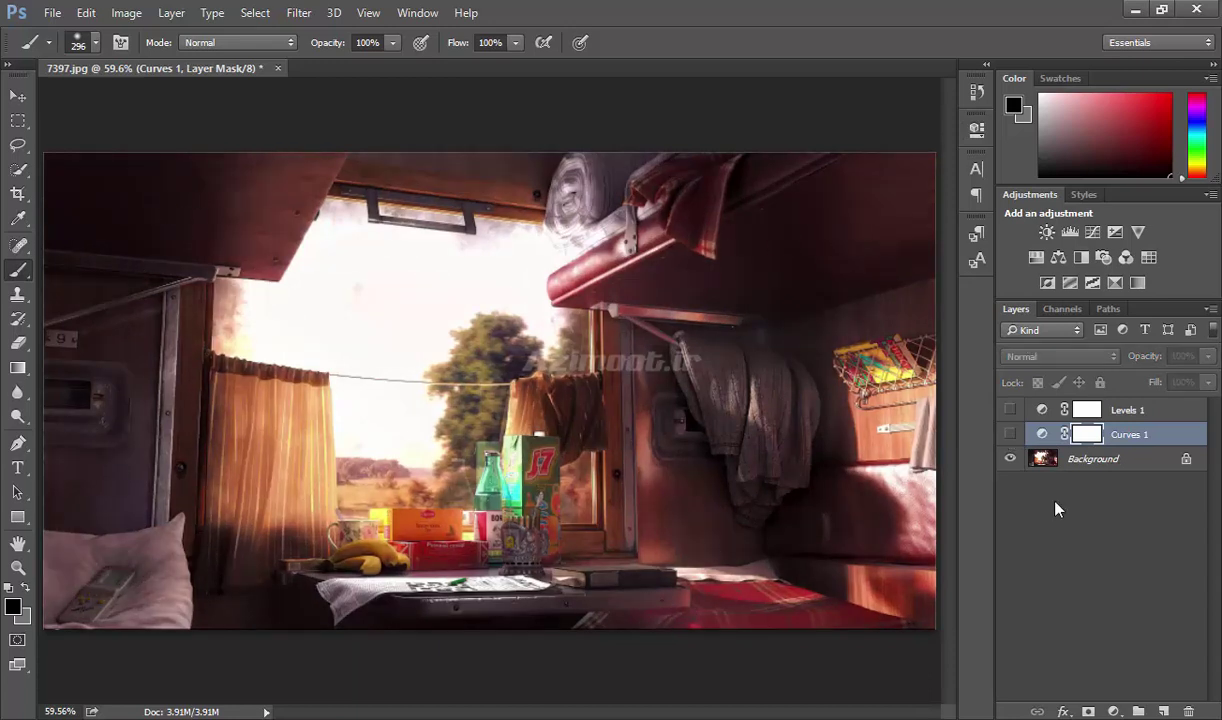
left_click(1010, 435)
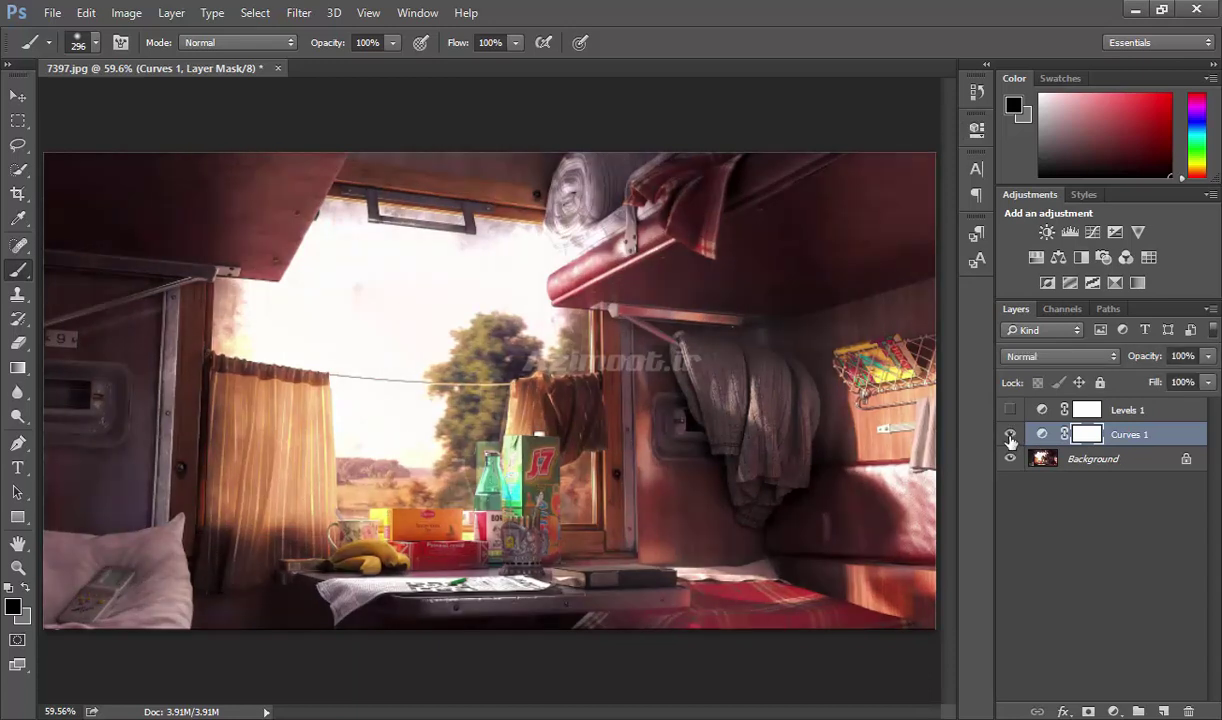
double_click(1042, 434)
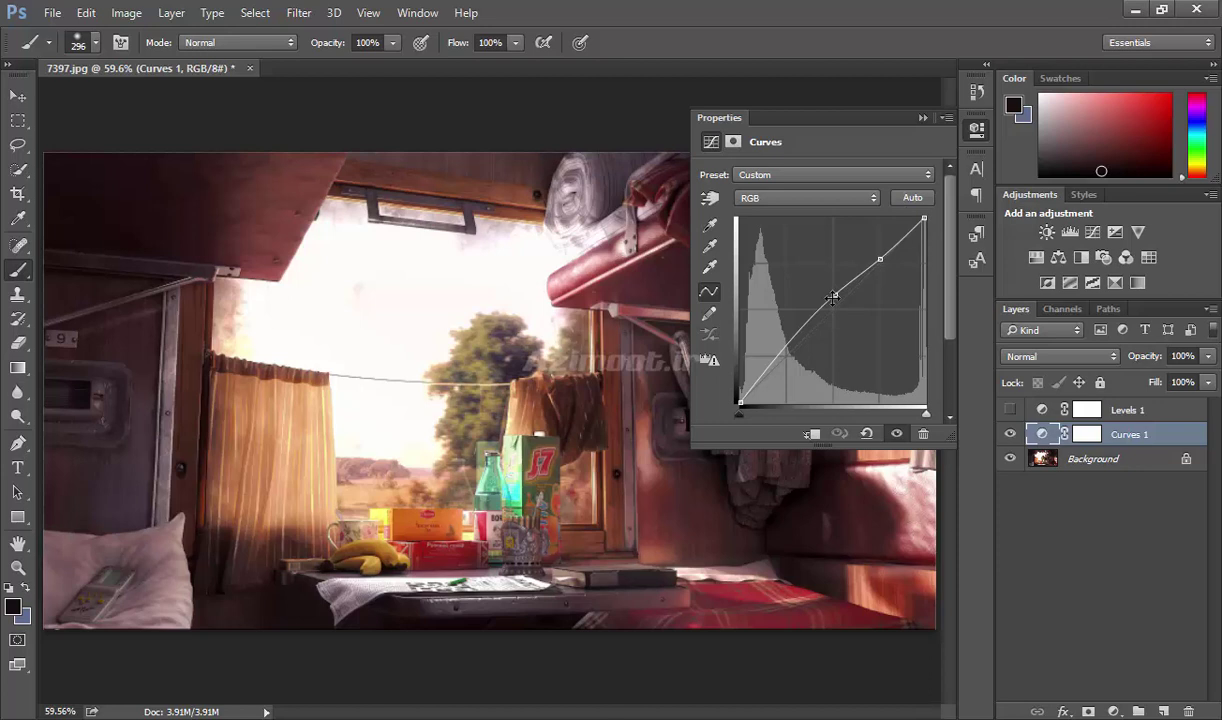
left_click_drag(832, 297, 778, 343)
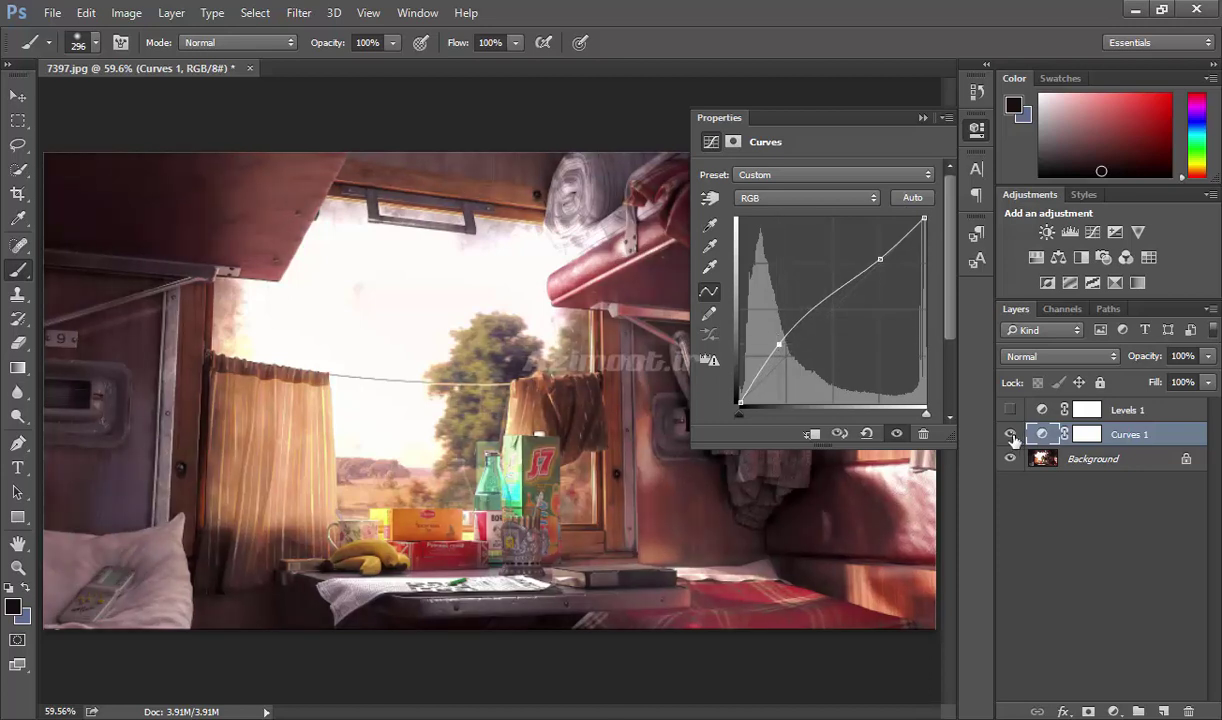
left_click(1010, 434)
left_click(1011, 436)
mouse_move(779, 345)
left_mouse_down()
mouse_move(878, 374)
mouse_move(835, 295)
left_mouse_up()
Try the Cross Process and Lighter (RGB) presets, then reset Curves 1 to Default
left_click(795, 180)
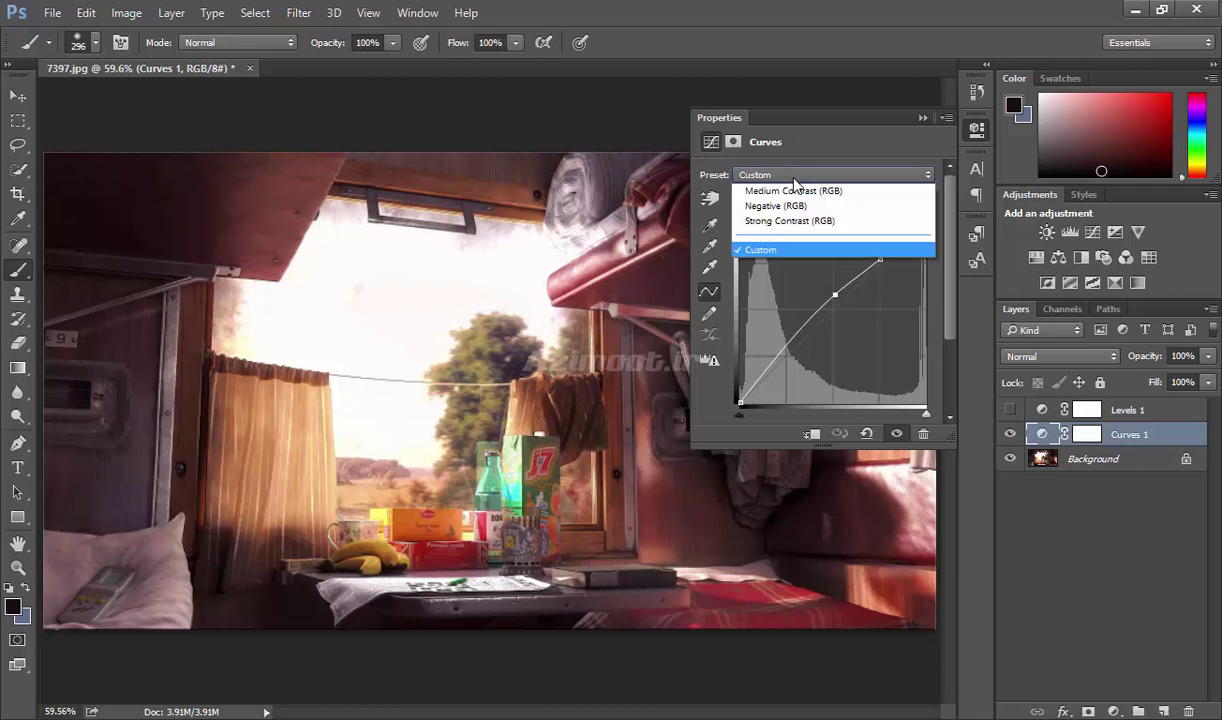
left_click(794, 185)
left_click(865, 435)
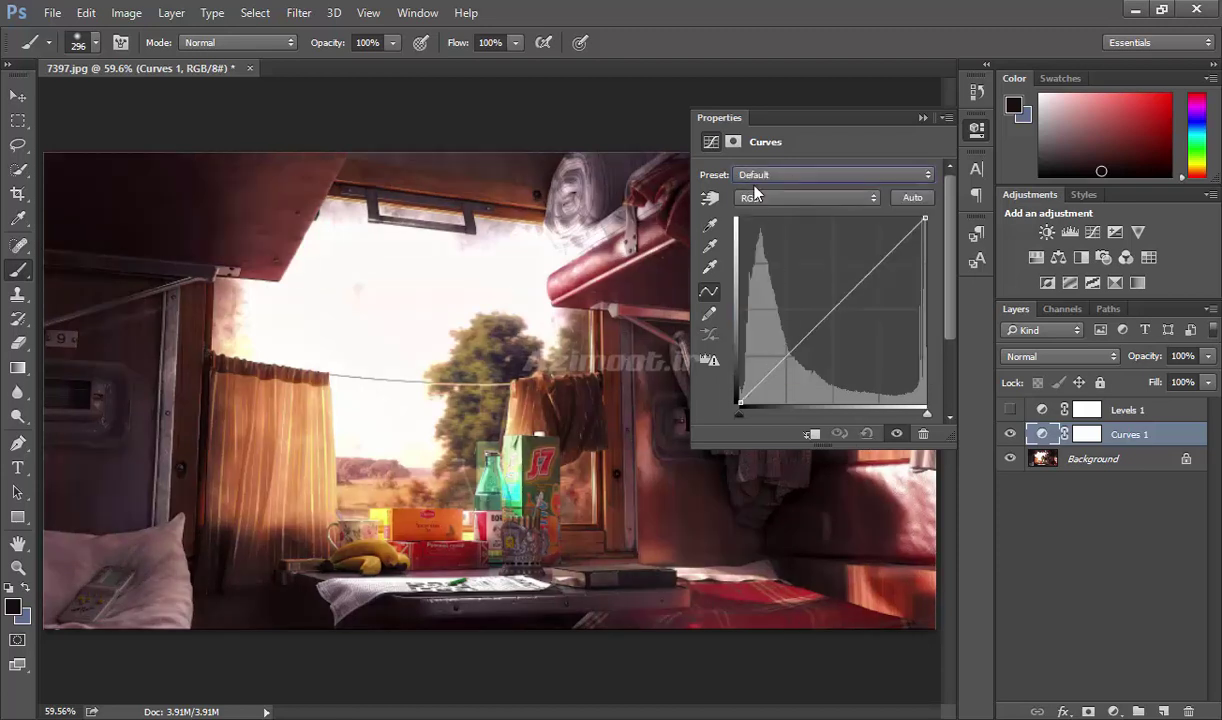
left_click(780, 175)
left_click(780, 232)
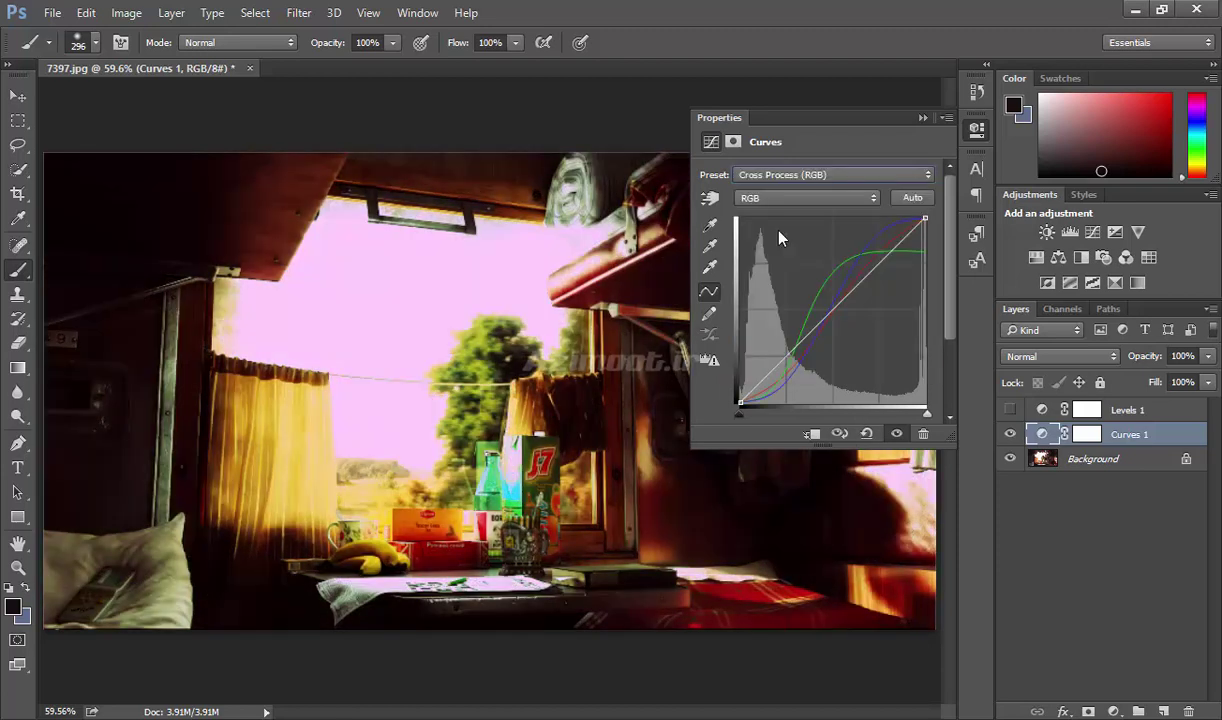
key("Down")
key("Down")
key("Down")
key("Down")
key("Down")
key("Down")
key("Down")
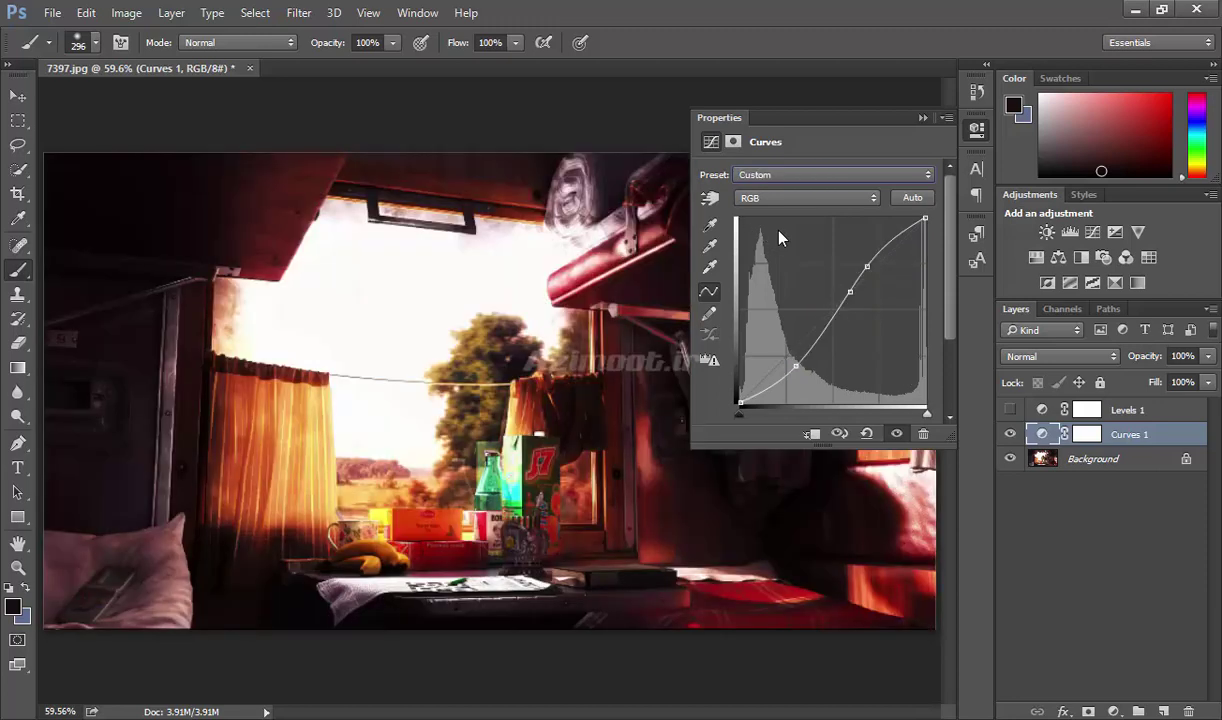
left_click(865, 437)
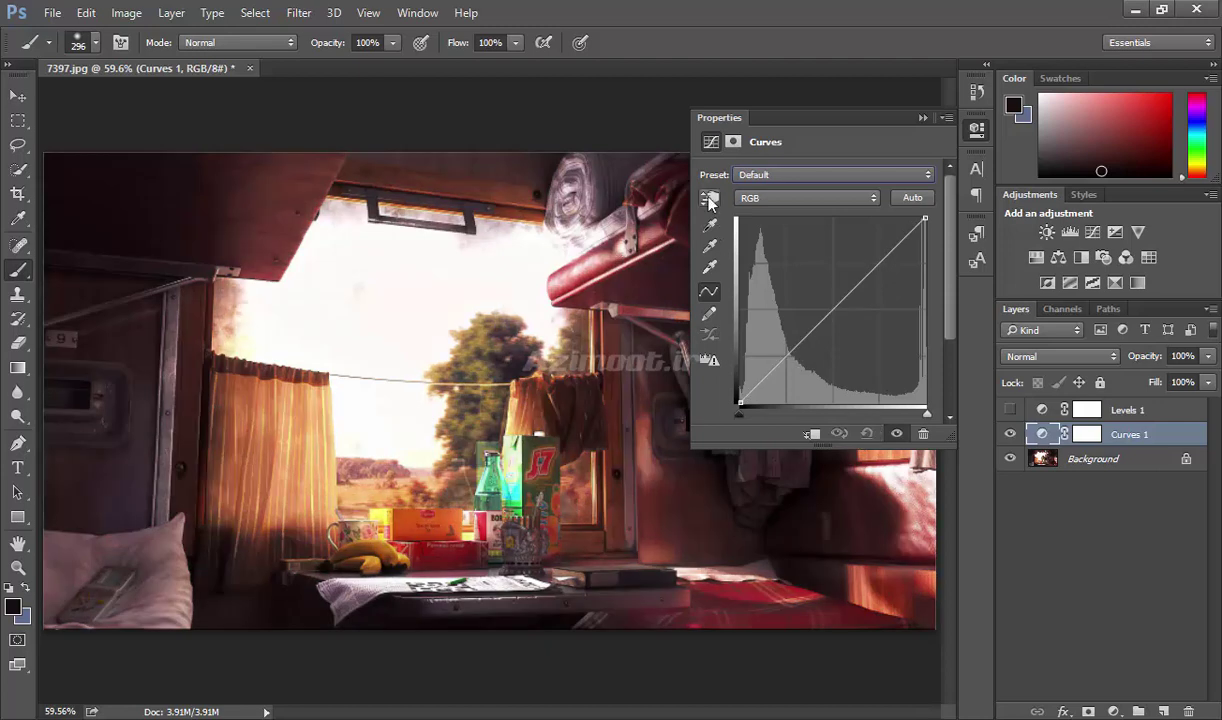
Enable the on-image adjustment tool, test darkening points, then undo and remove them
left_click(709, 199)
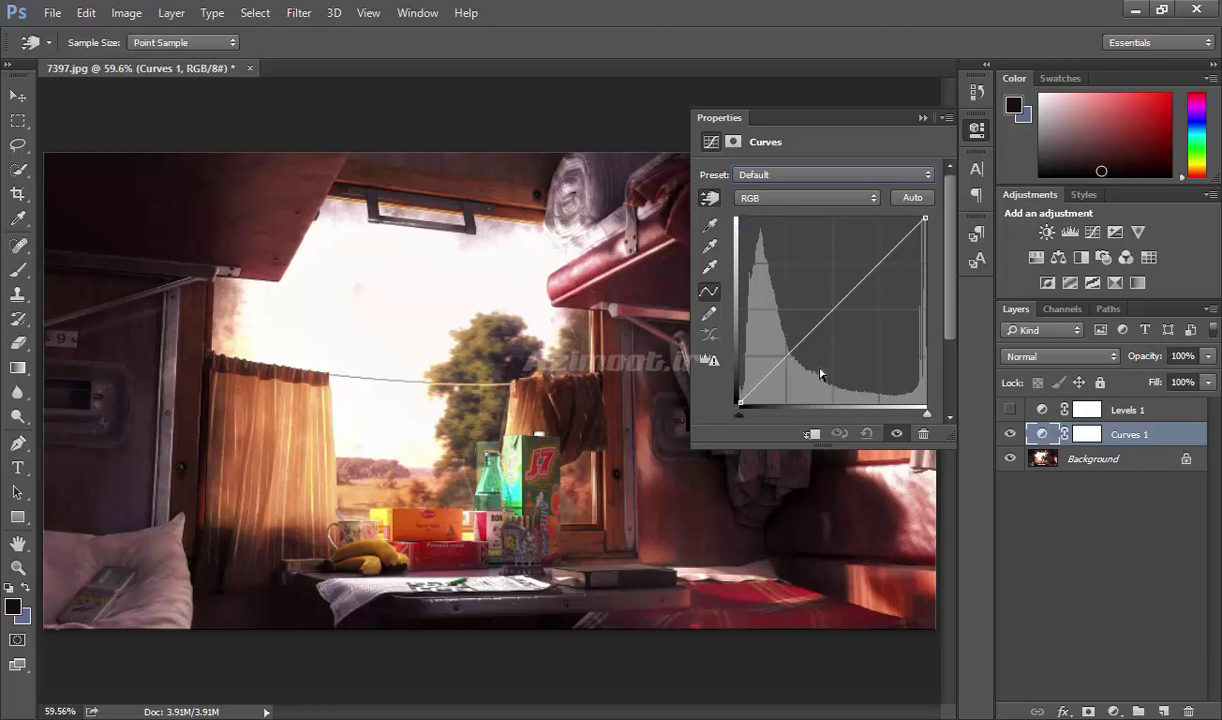
left_click(708, 199)
left_click_drag(738, 512, 736, 530)
key("ctrl+z")
left_click(140, 328)
mouse_move(140, 328)
left_mouse_down()
mouse_move(139, 342)
mouse_move(137, 328)
left_mouse_up()
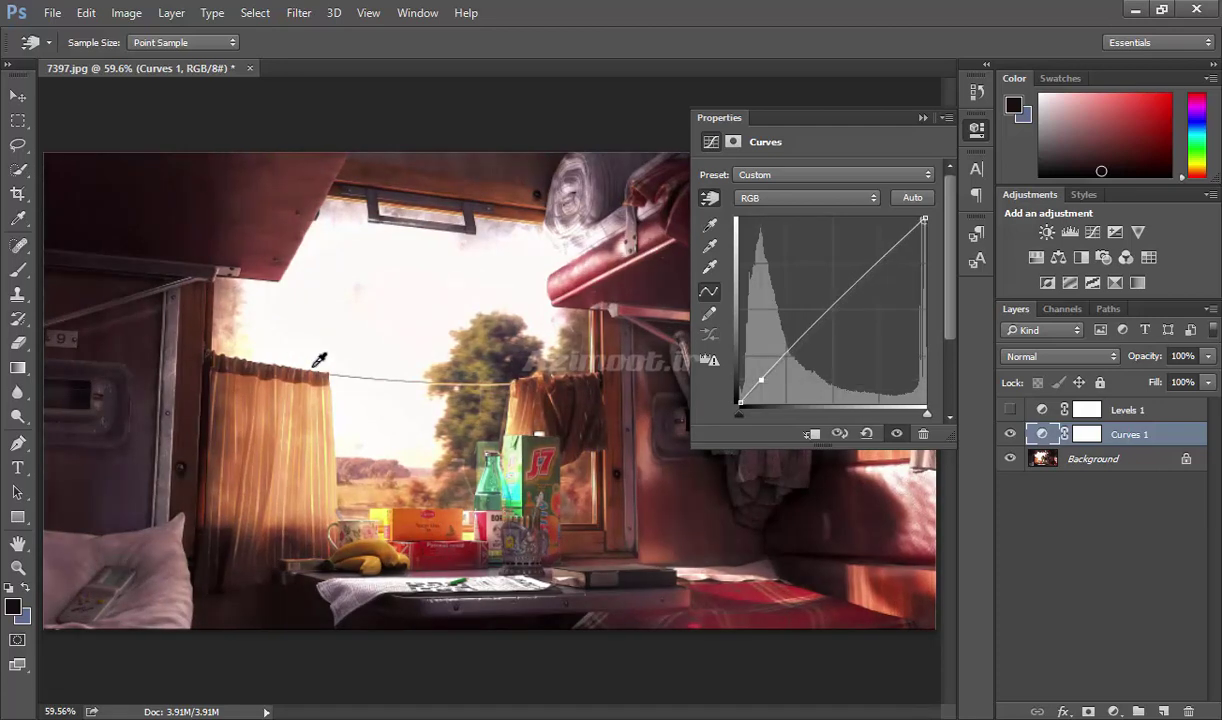
left_click_drag(761, 380, 684, 366)
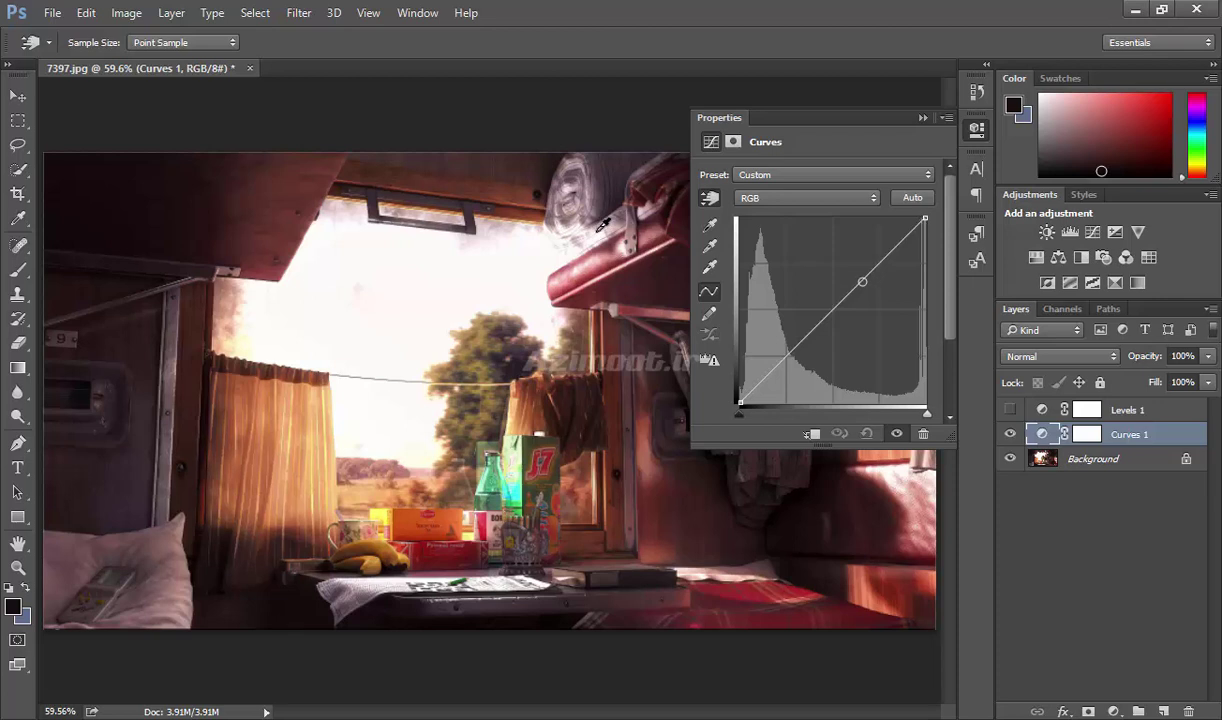
Test darkening the suitcase highlights, reset, then drag a midtone point on the photo
left_click_drag(604, 231, 600, 263)
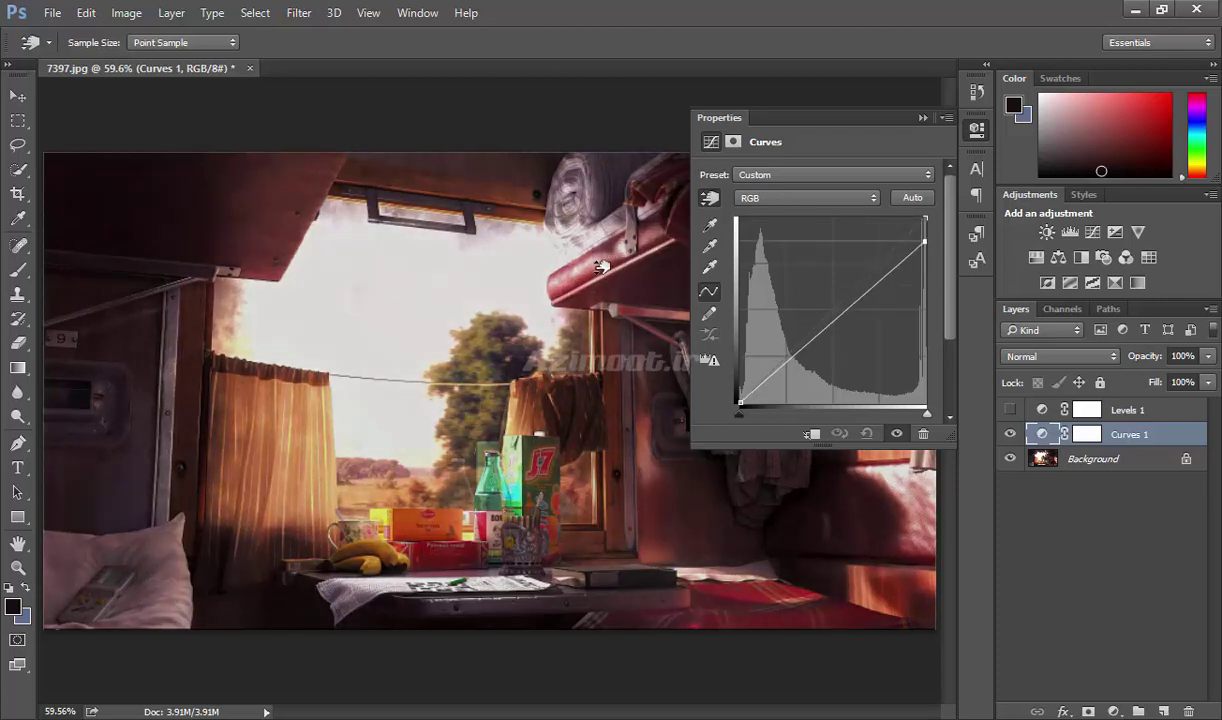
mouse_move(600, 263)
left_mouse_down()
mouse_move(595, 280)
mouse_move(681, 260)
left_mouse_up()
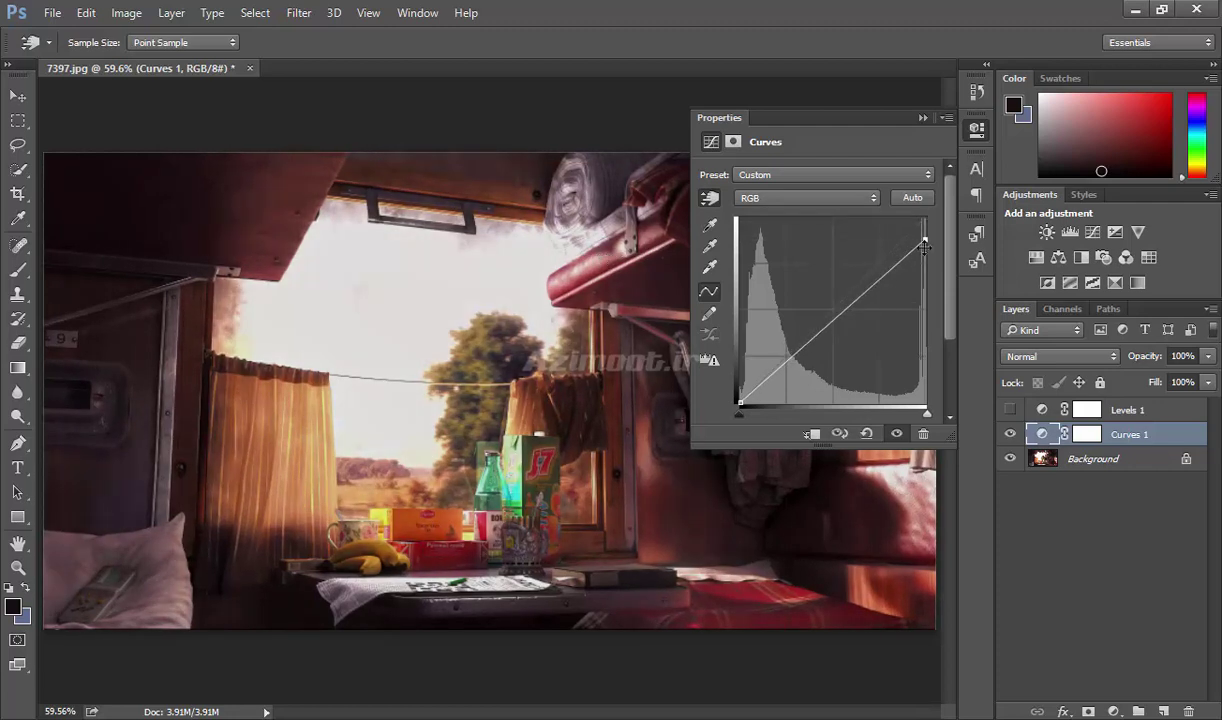
left_click(866, 433)
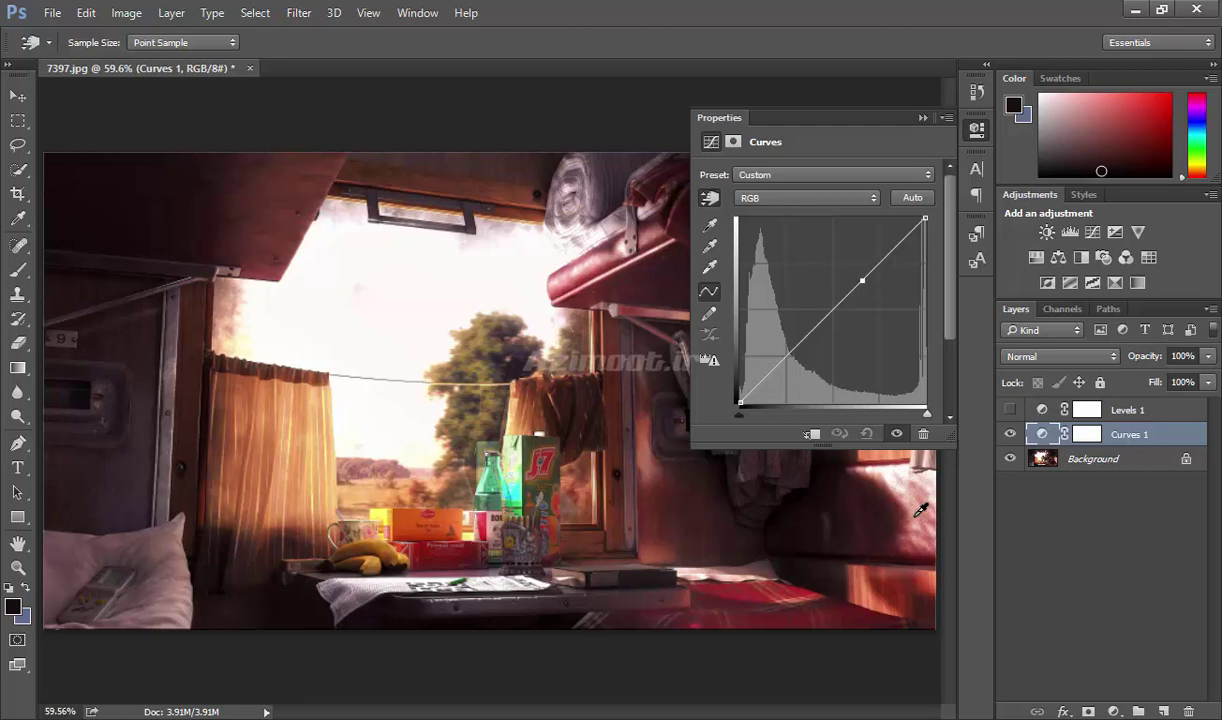
left_click_drag(919, 517, 921, 510)
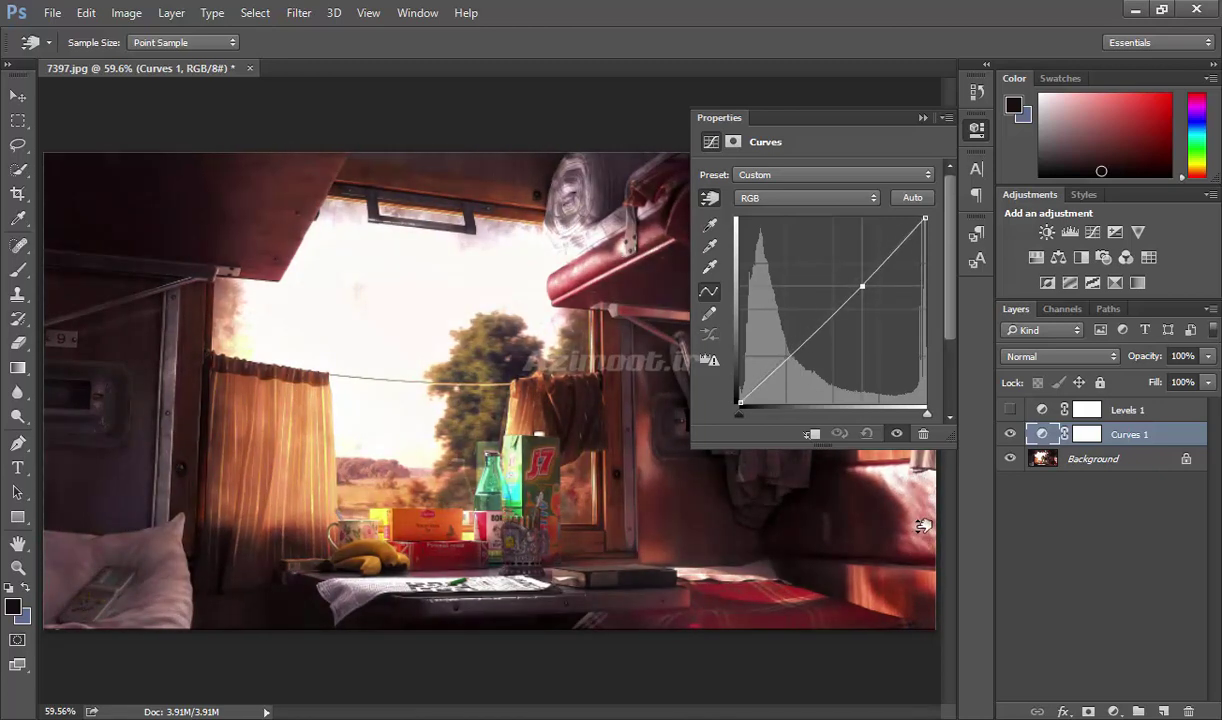
mouse_move(921, 510)
left_mouse_down()
mouse_move(921, 497)
mouse_move(912, 527)
left_mouse_up()
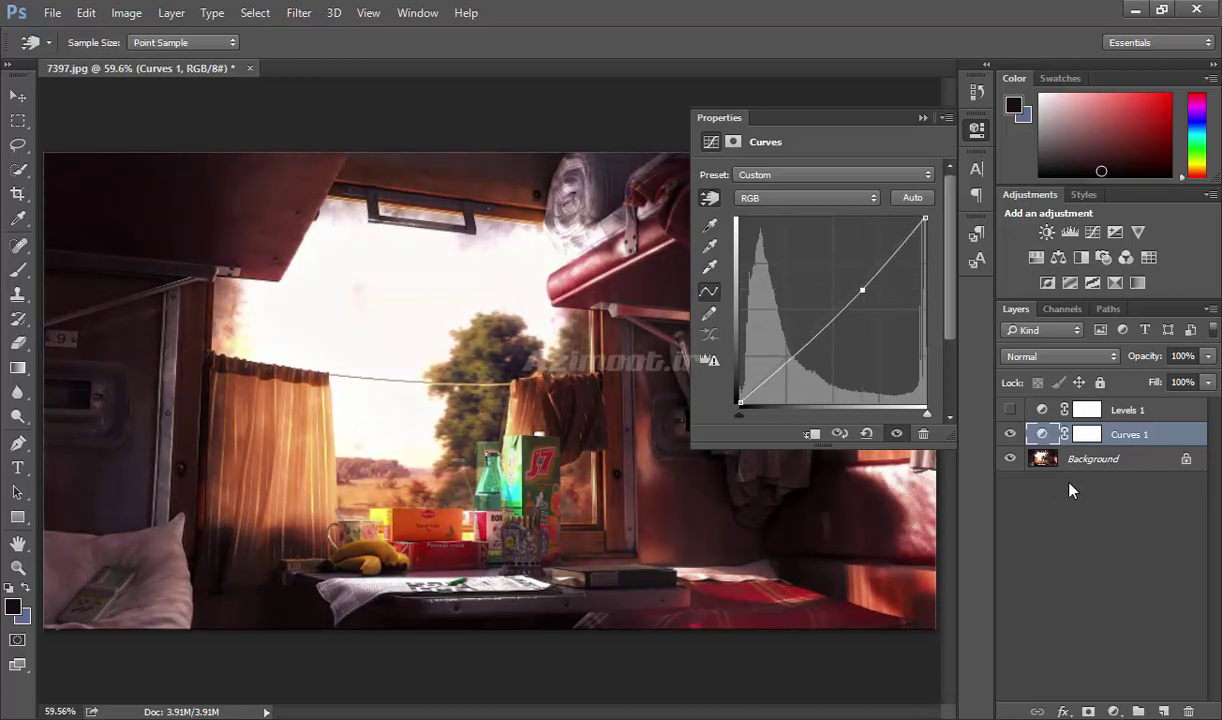
Paint the Curves 1 mask over the bed and basket, then invert it
left_click(1089, 436)
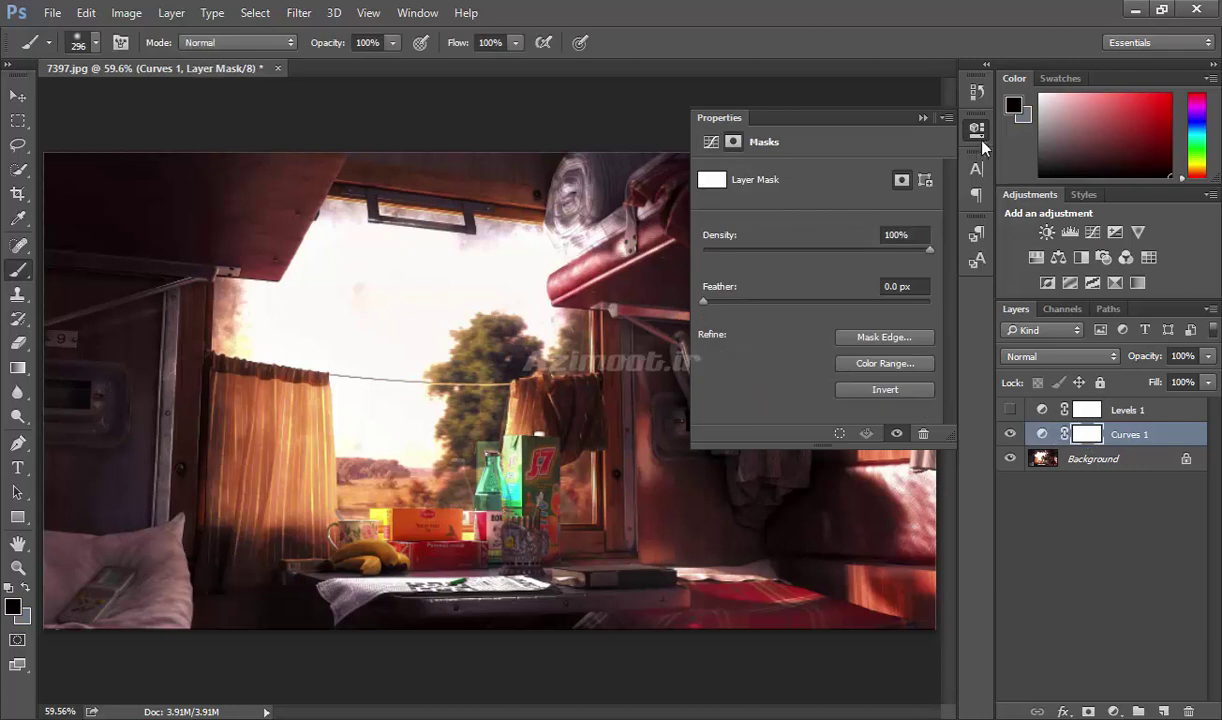
left_click(977, 130)
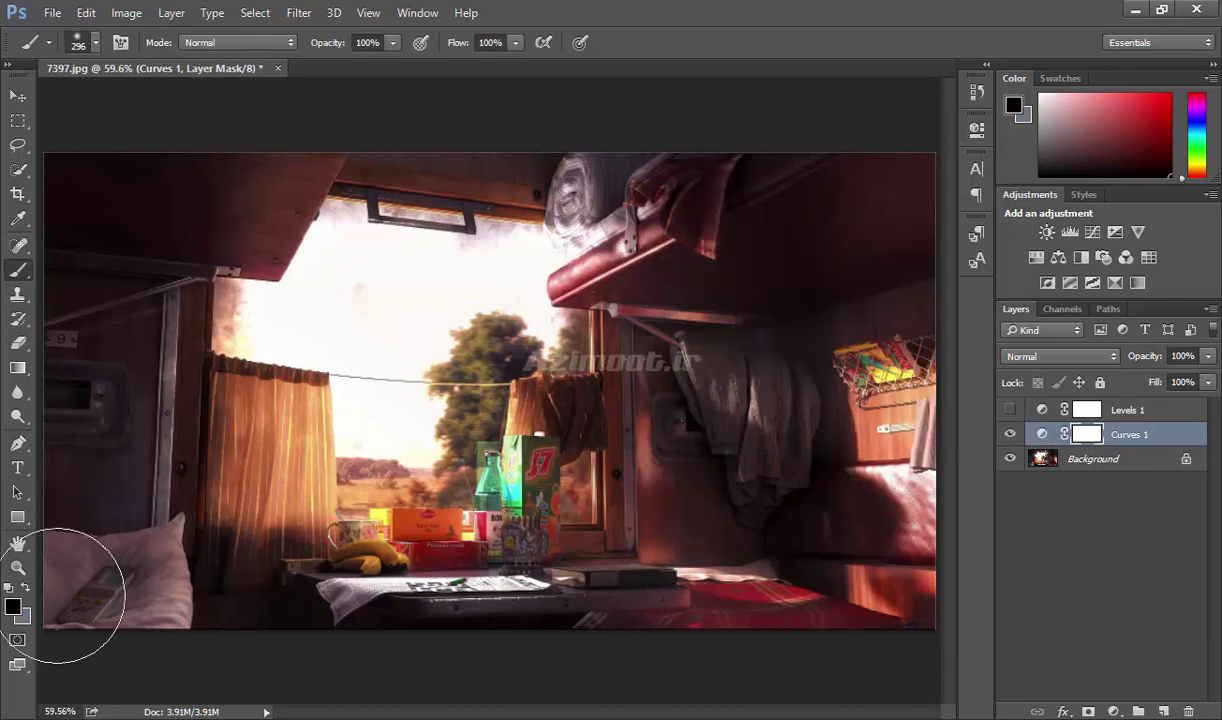
left_click_drag(783, 500, 855, 390)
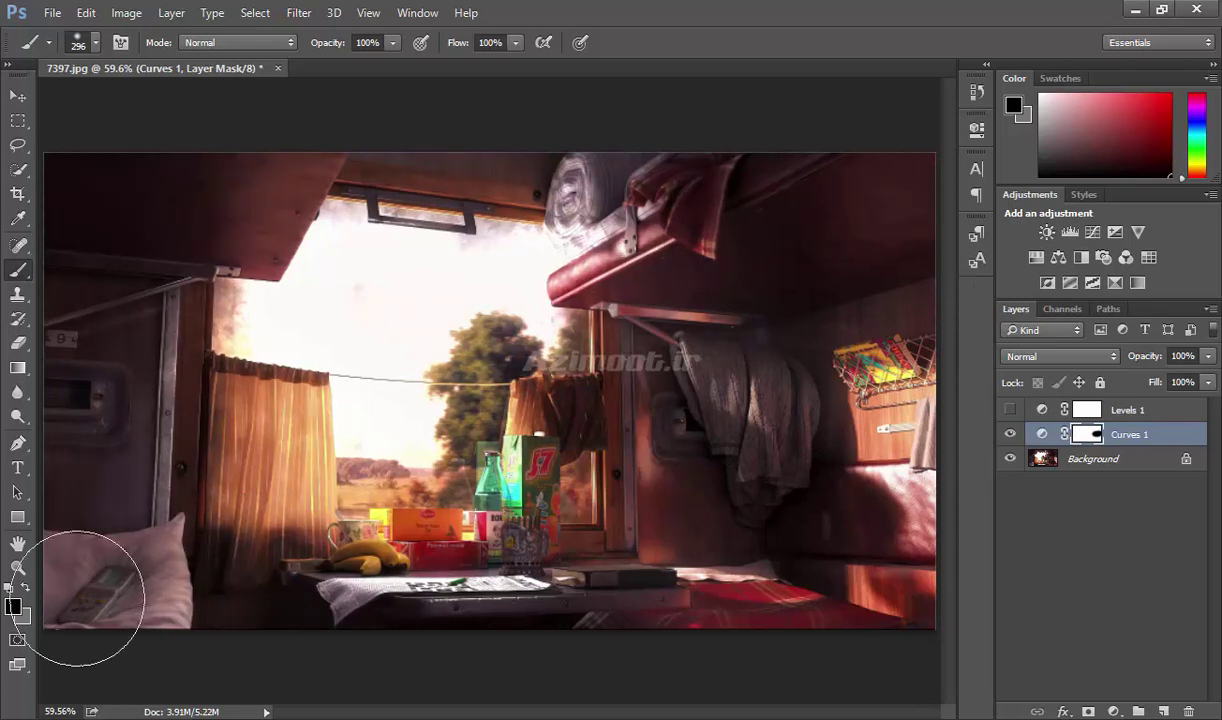
key("alt+BackSpace")
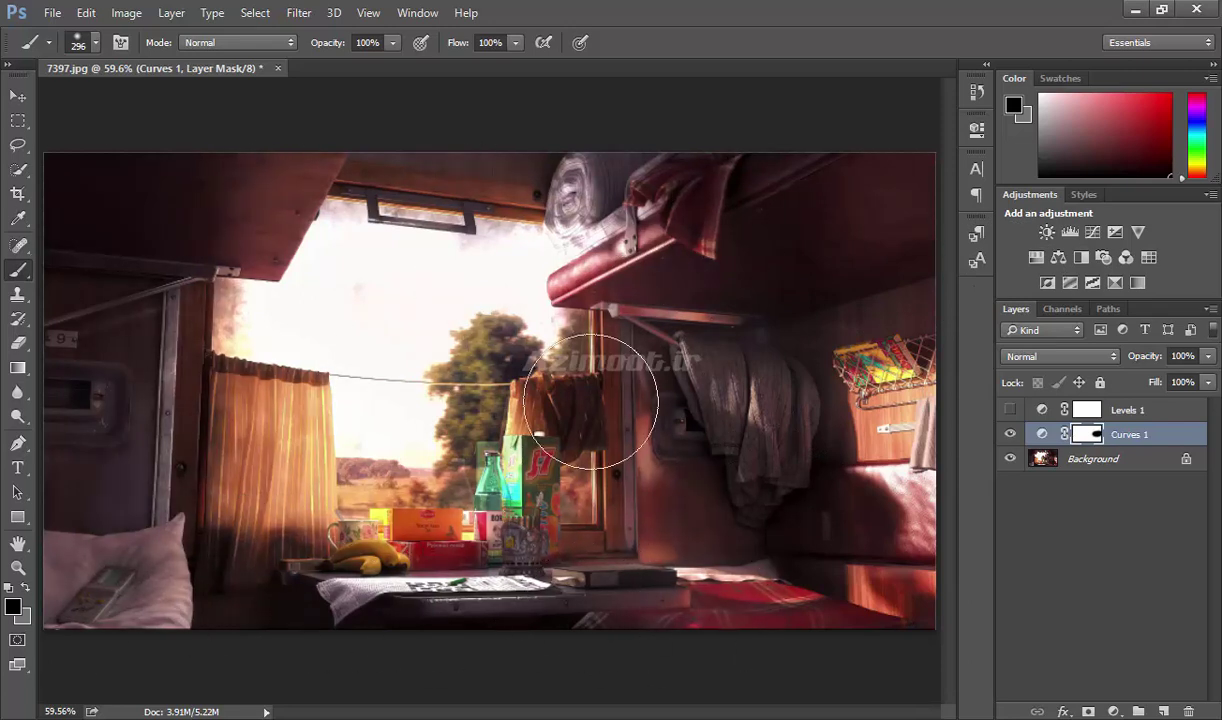
Paint out stray grey and white mask areas, compare Curves 1, and show Levels 1
left_click(1087, 444, "alt")
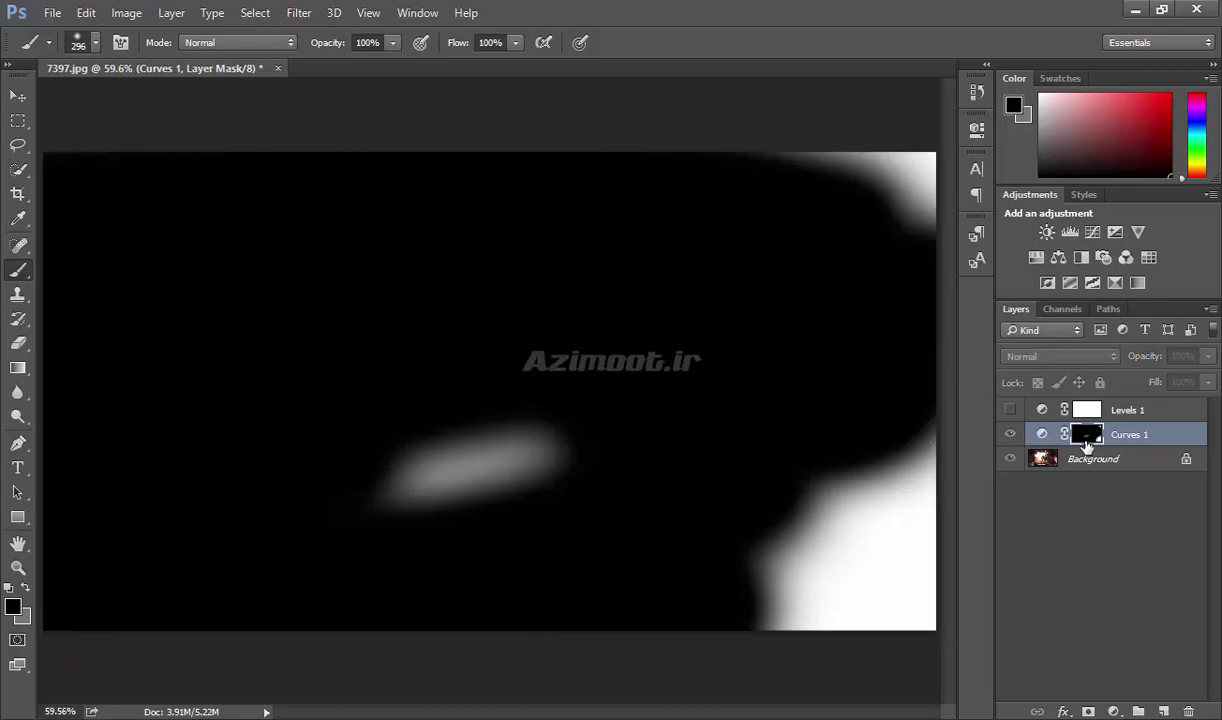
left_click_drag(507, 442, 350, 472)
mouse_move(760, 245)
left_mouse_down()
mouse_move(927, 205)
mouse_move(696, 177)
left_mouse_up()
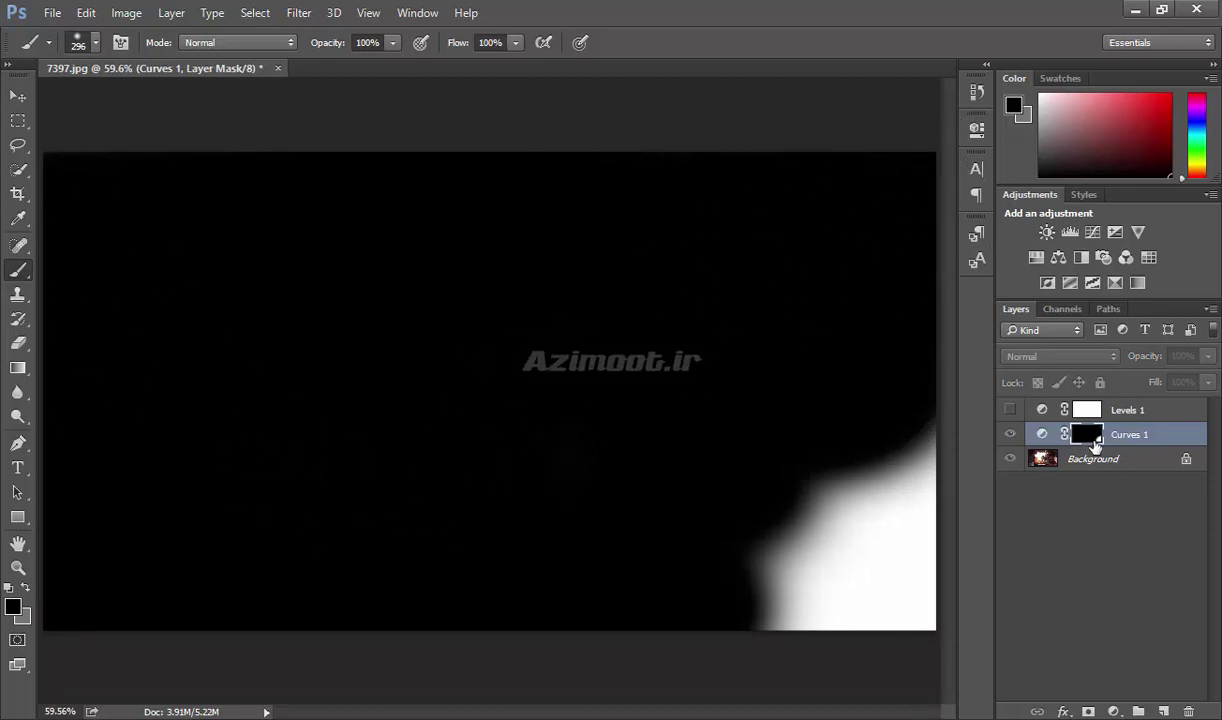
left_click(1043, 436)
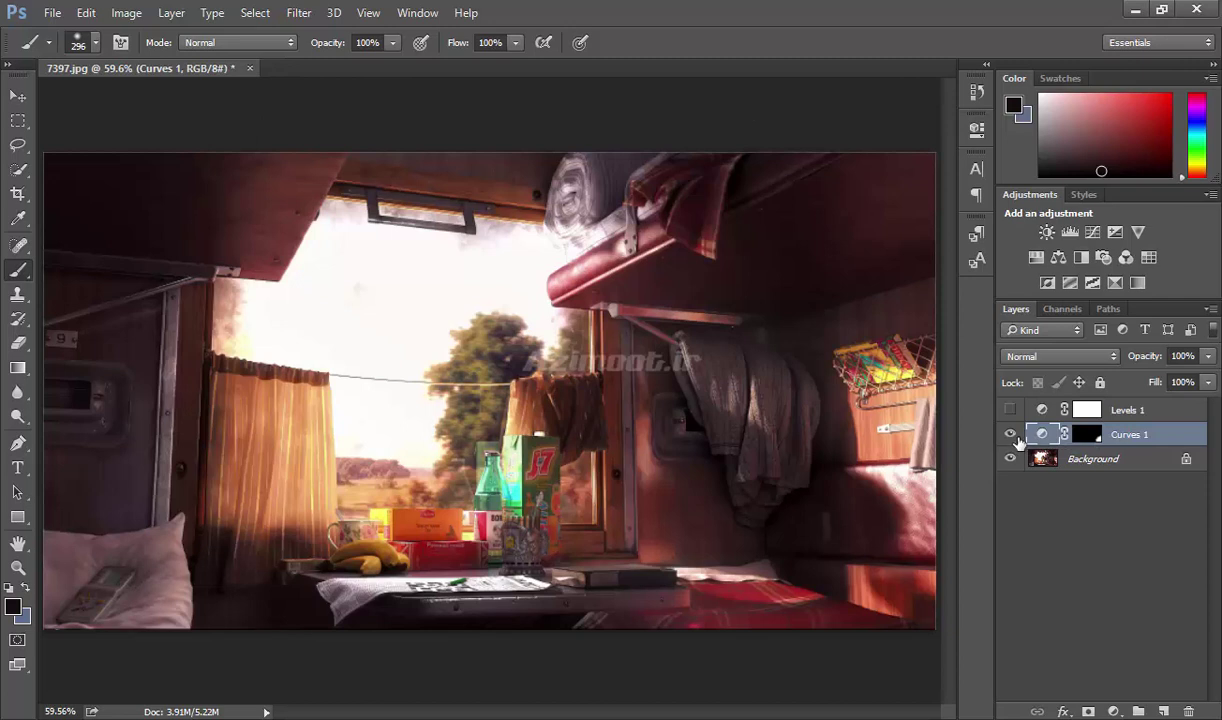
left_click(1011, 436)
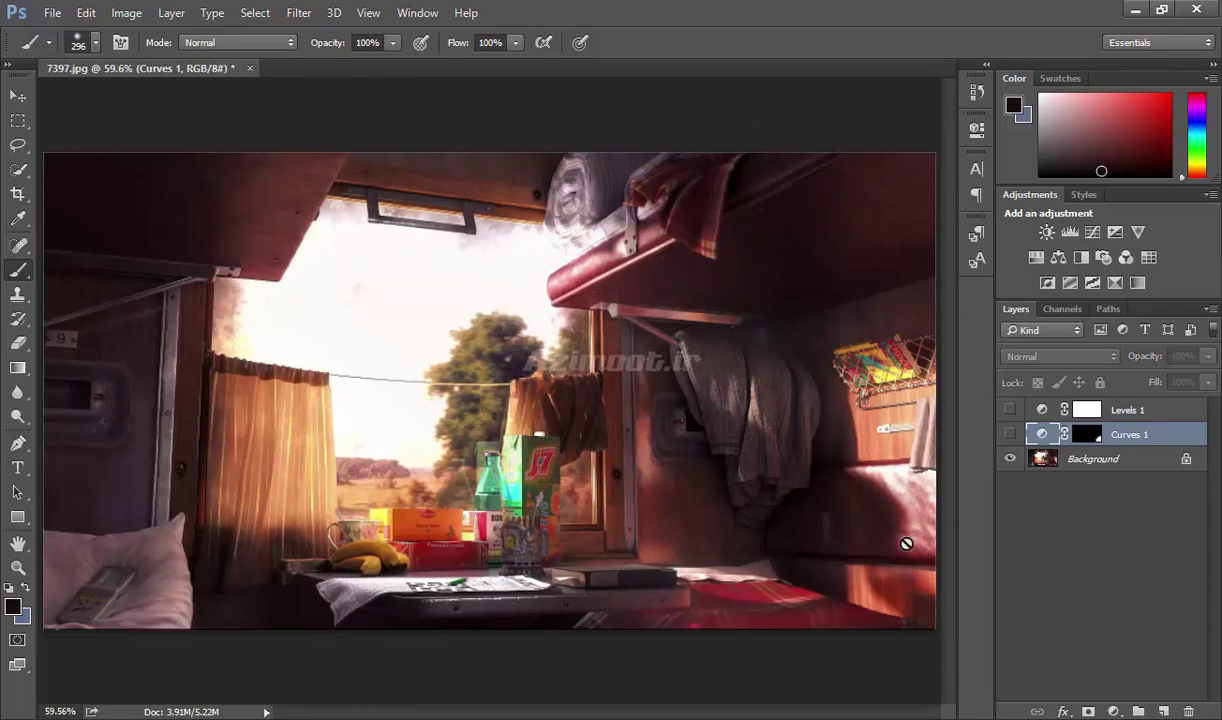
left_click(1011, 437)
left_click(1011, 437)
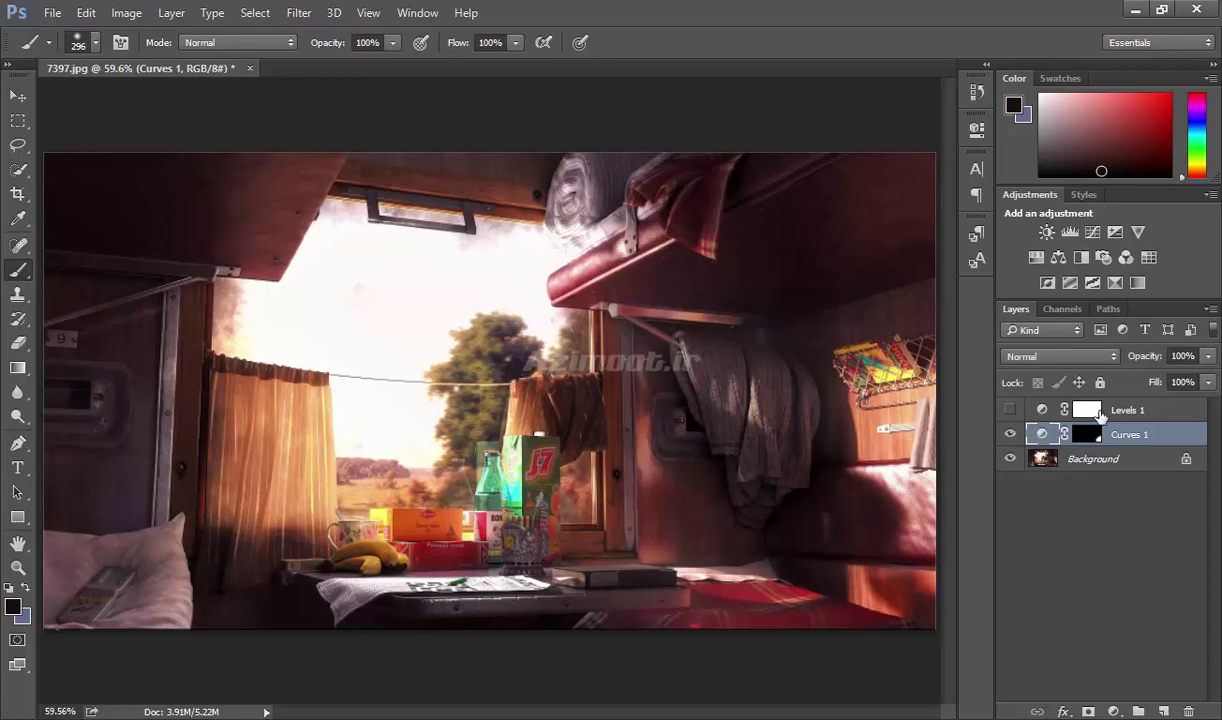
left_click(1010, 411)
Set the Levels 1 midtone input to 1.29 and toggle the layer to compare
double_click(1041, 412)
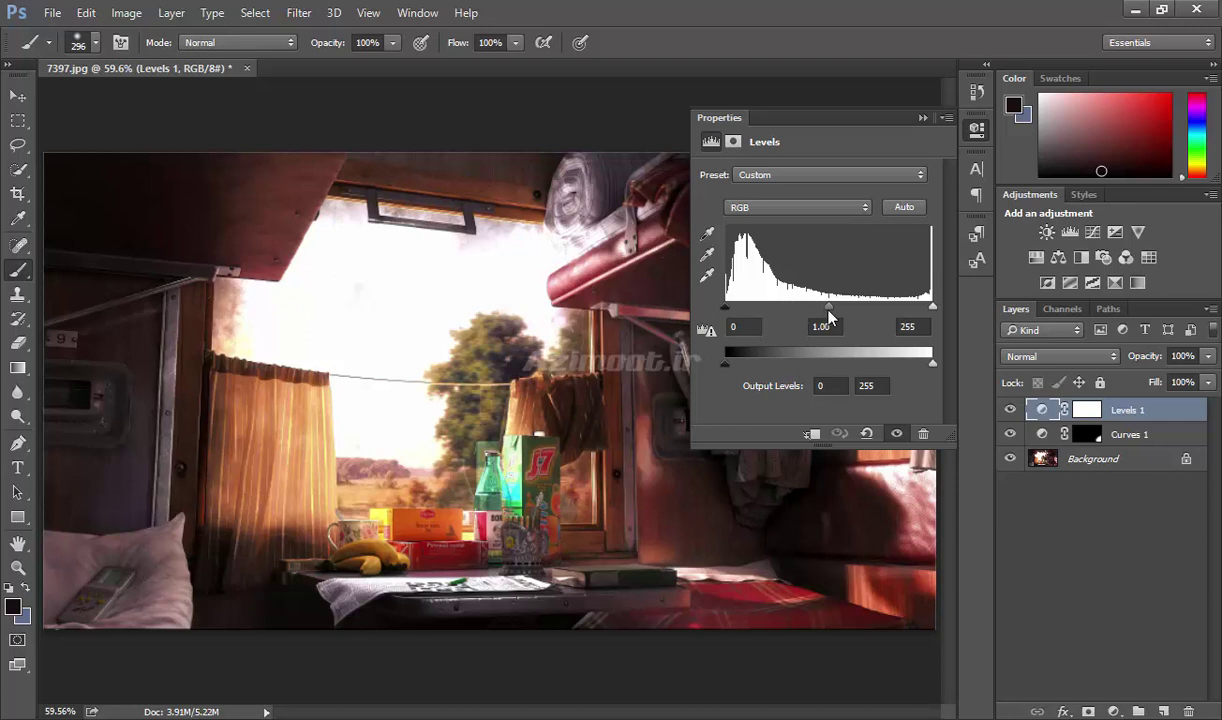
left_click_drag(829, 306, 810, 306)
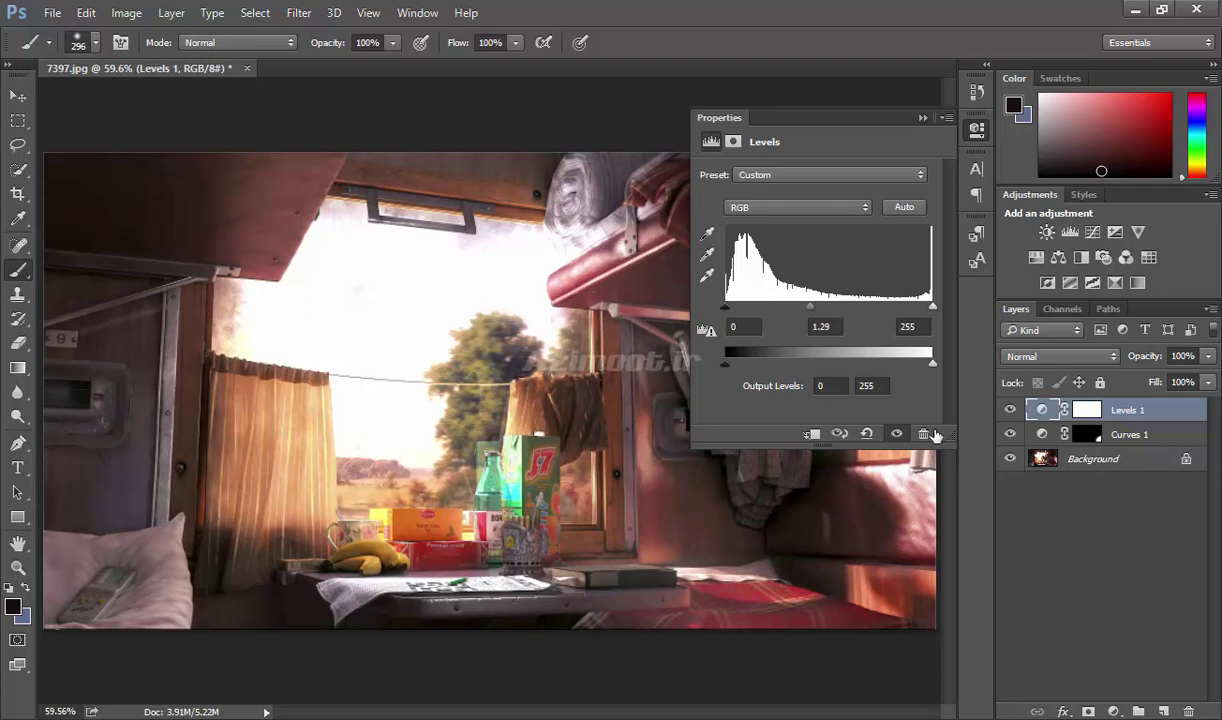
left_click(1009, 412)
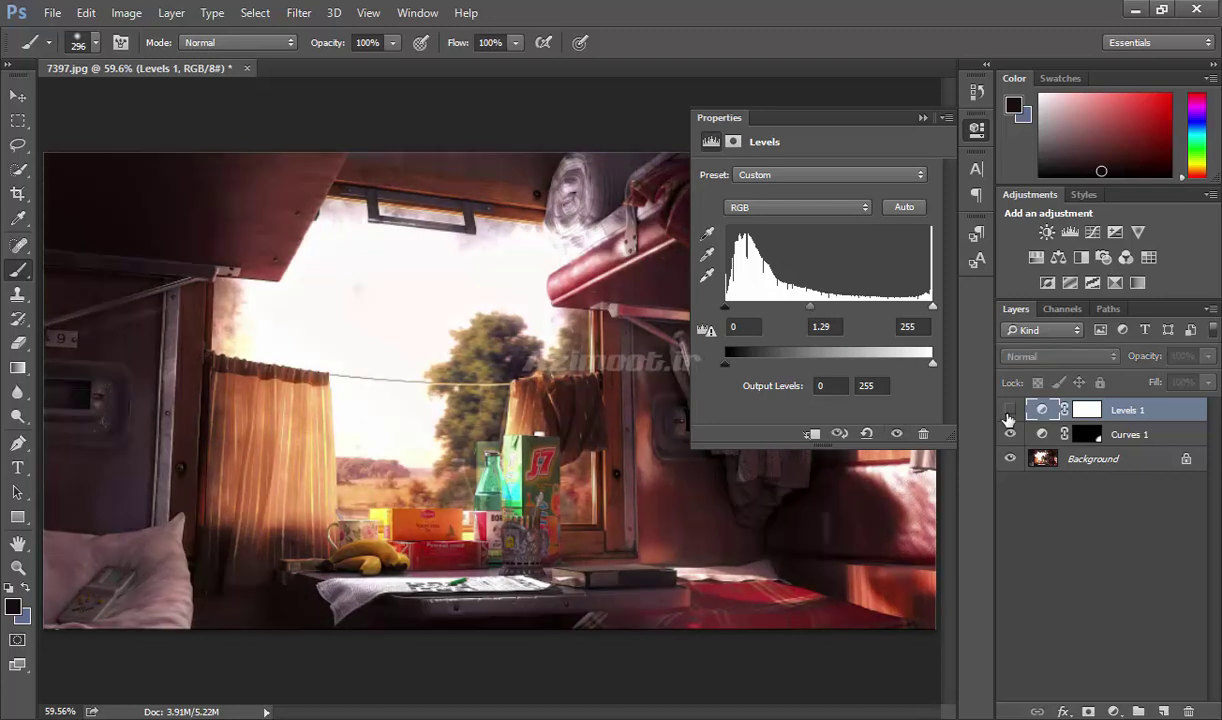
left_click(1009, 411)
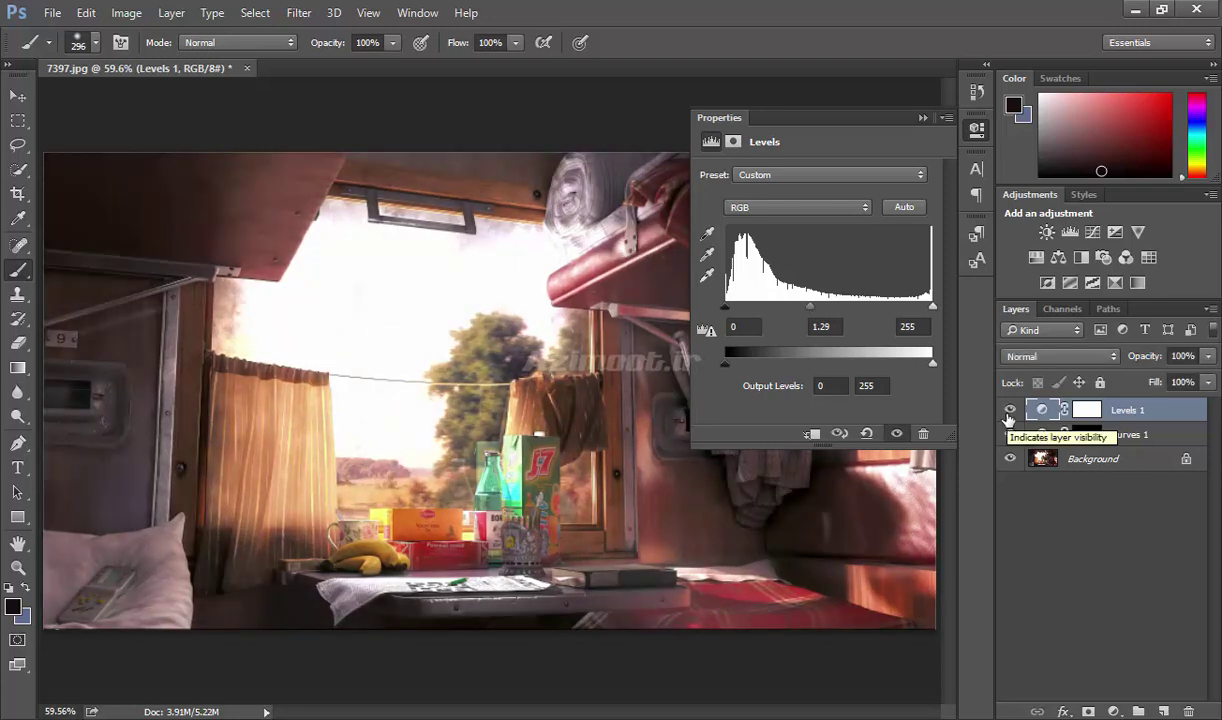
left_click(1009, 412)
left_click(1009, 411)
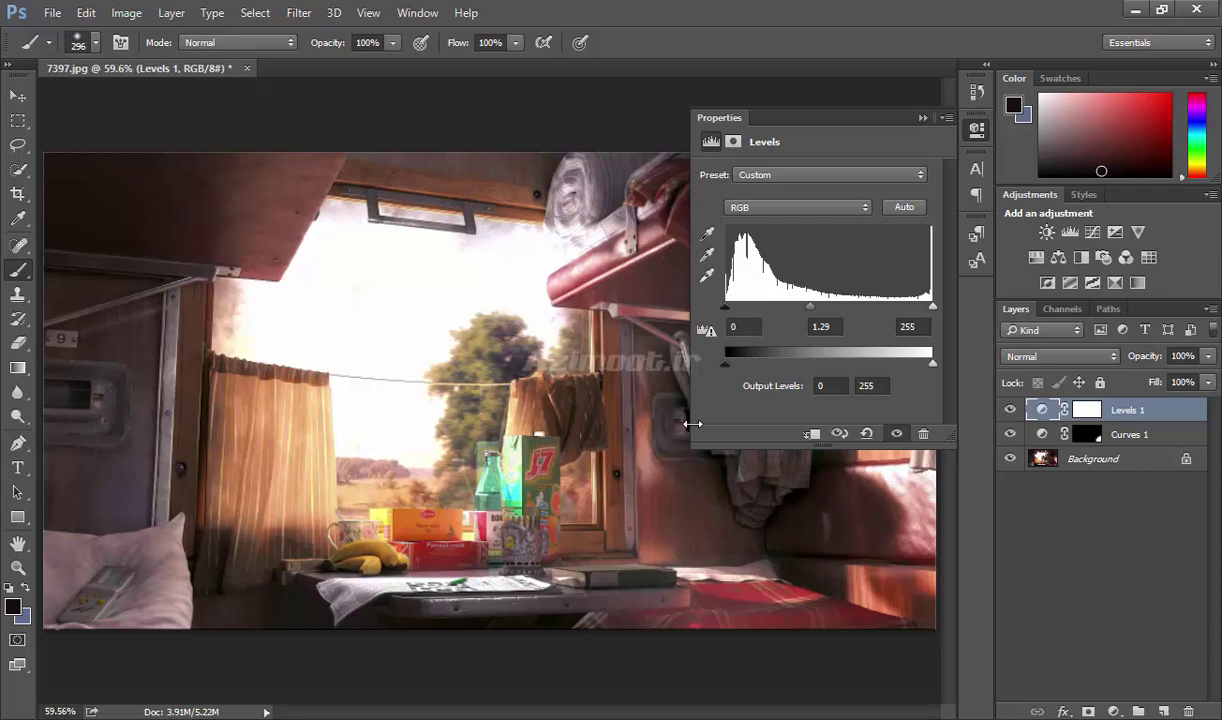
Paint black on the Levels 1 mask from the upper bunk down to the table
left_click(1088, 412)
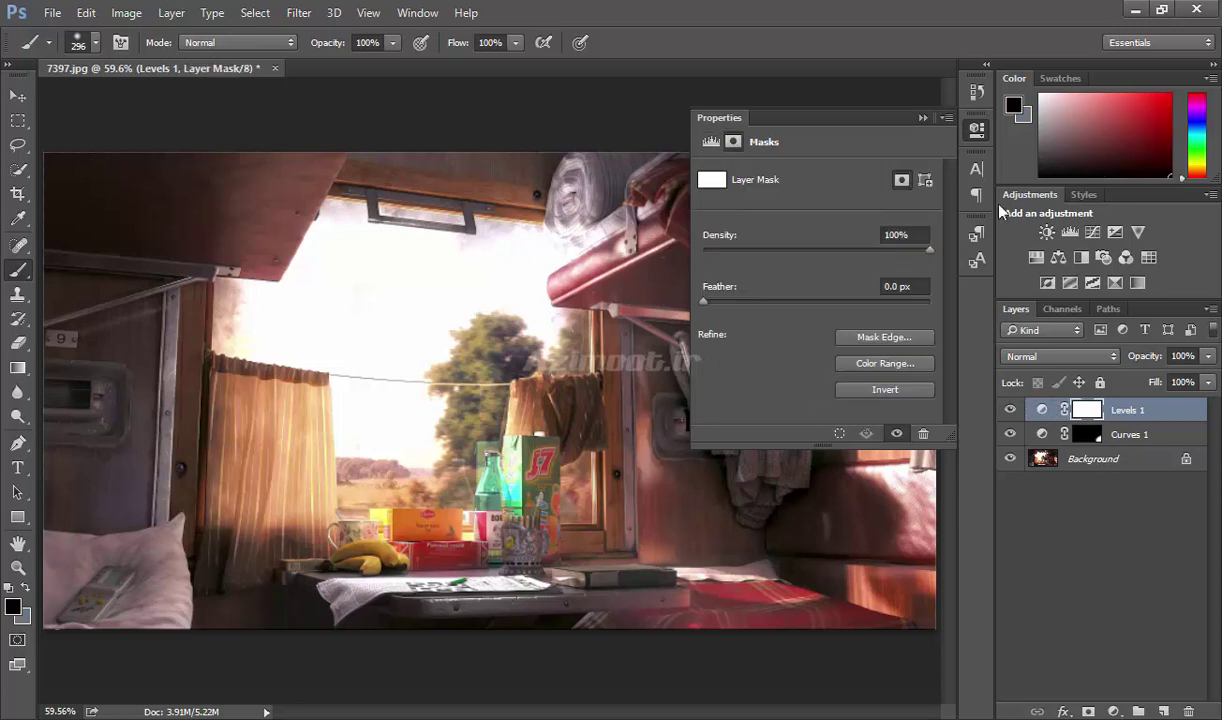
left_click(978, 134)
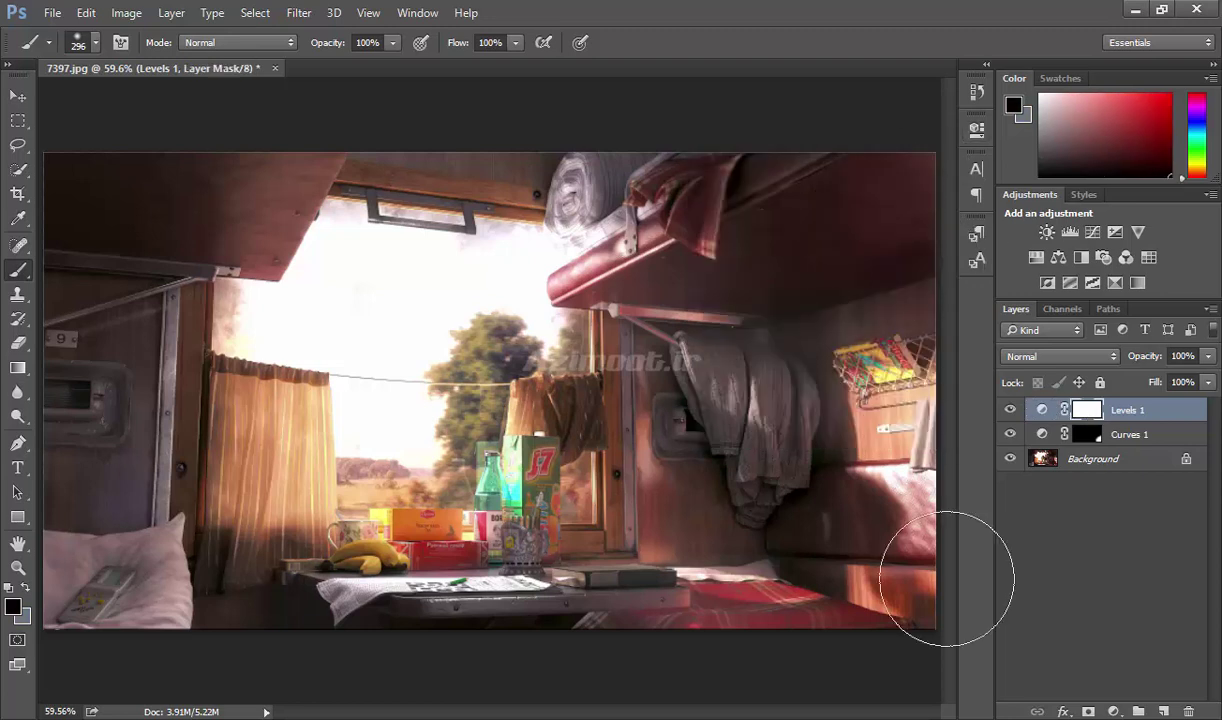
mouse_move(674, 95)
left_mouse_down()
mouse_move(464, 522)
mouse_move(368, 573)
mouse_move(423, 232)
mouse_move(306, 374)
mouse_move(277, 353)
mouse_move(273, 622)
left_mouse_up()
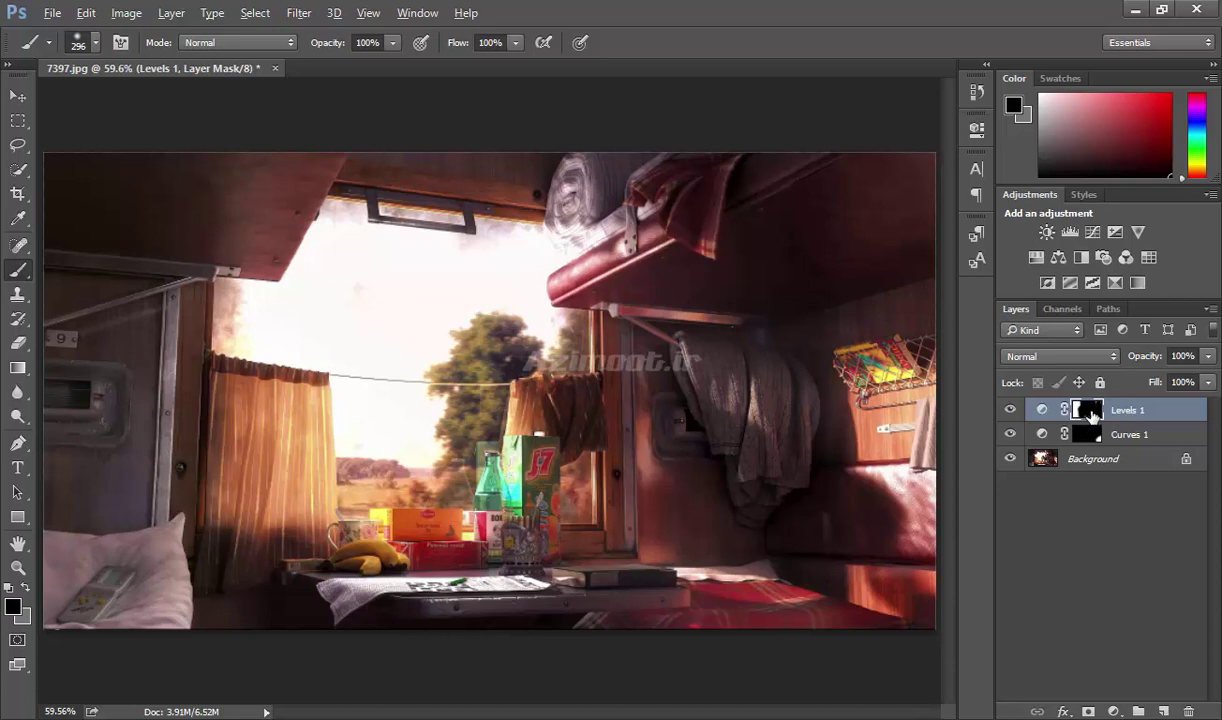
Clean the stray white spots along the bottom of the Levels 1 mask, then return to the full-colour image
left_click(1090, 414, "alt")
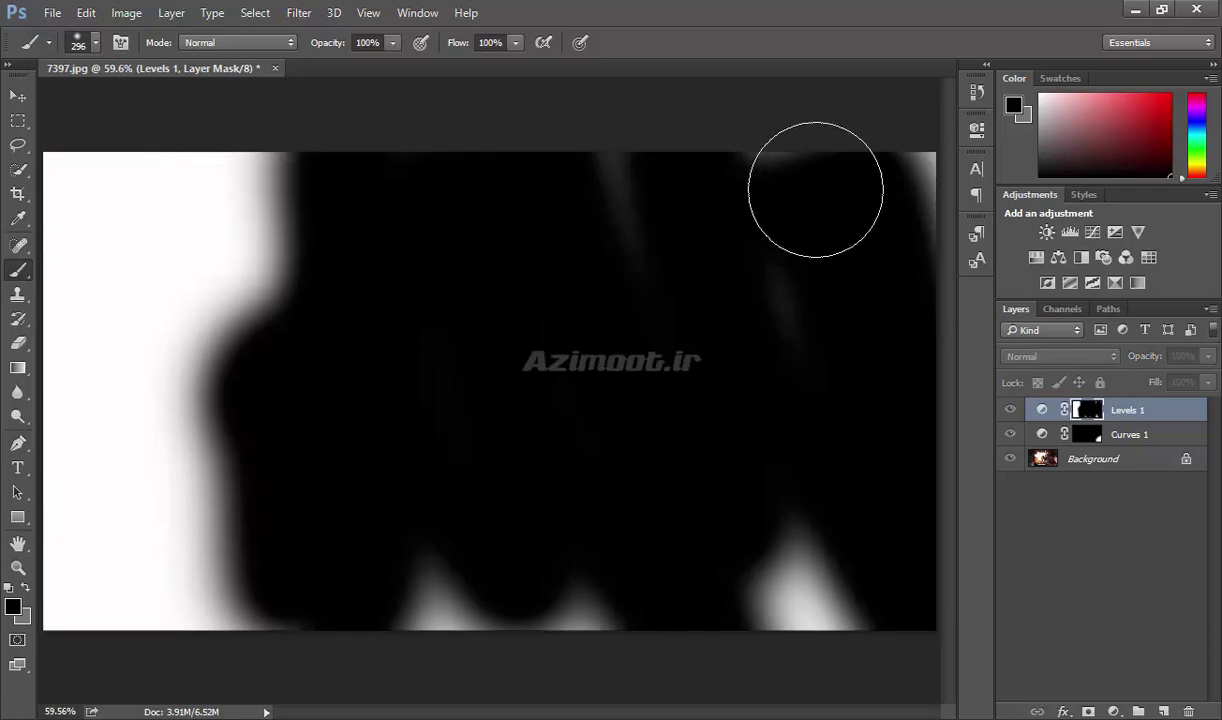
mouse_move(942, 577)
left_mouse_down()
mouse_move(788, 625)
mouse_move(570, 646)
mouse_move(428, 597)
left_mouse_up()
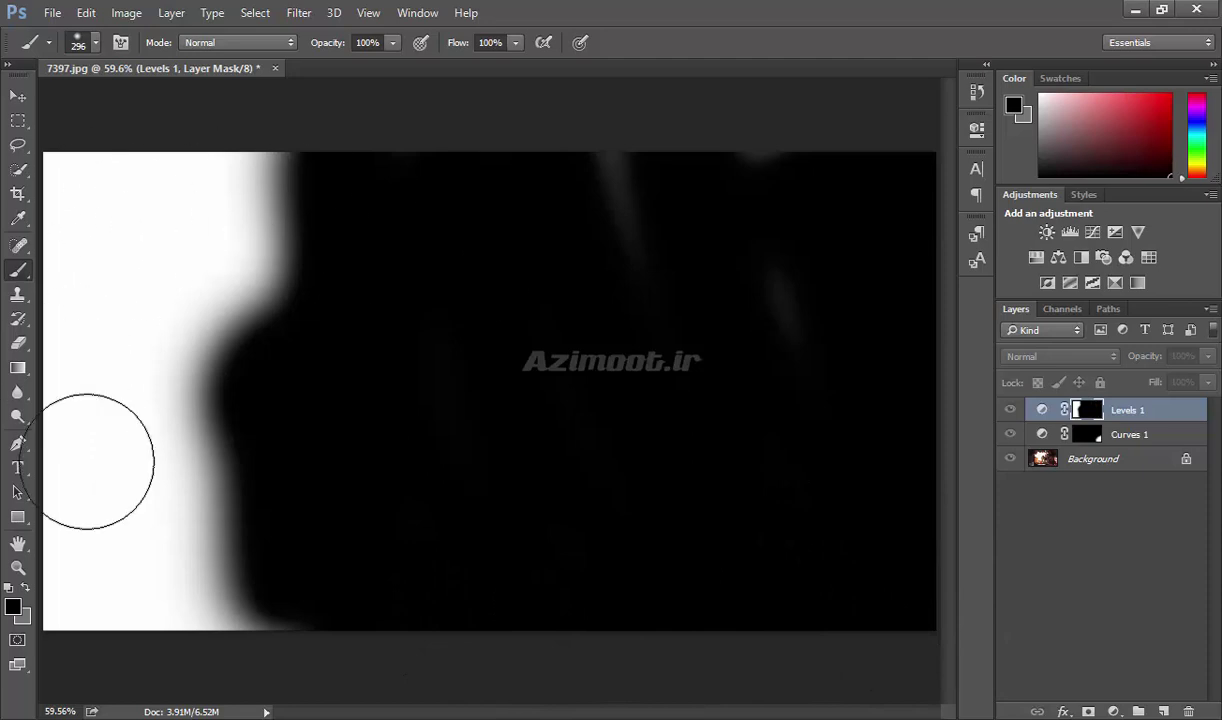
left_click(1043, 412)
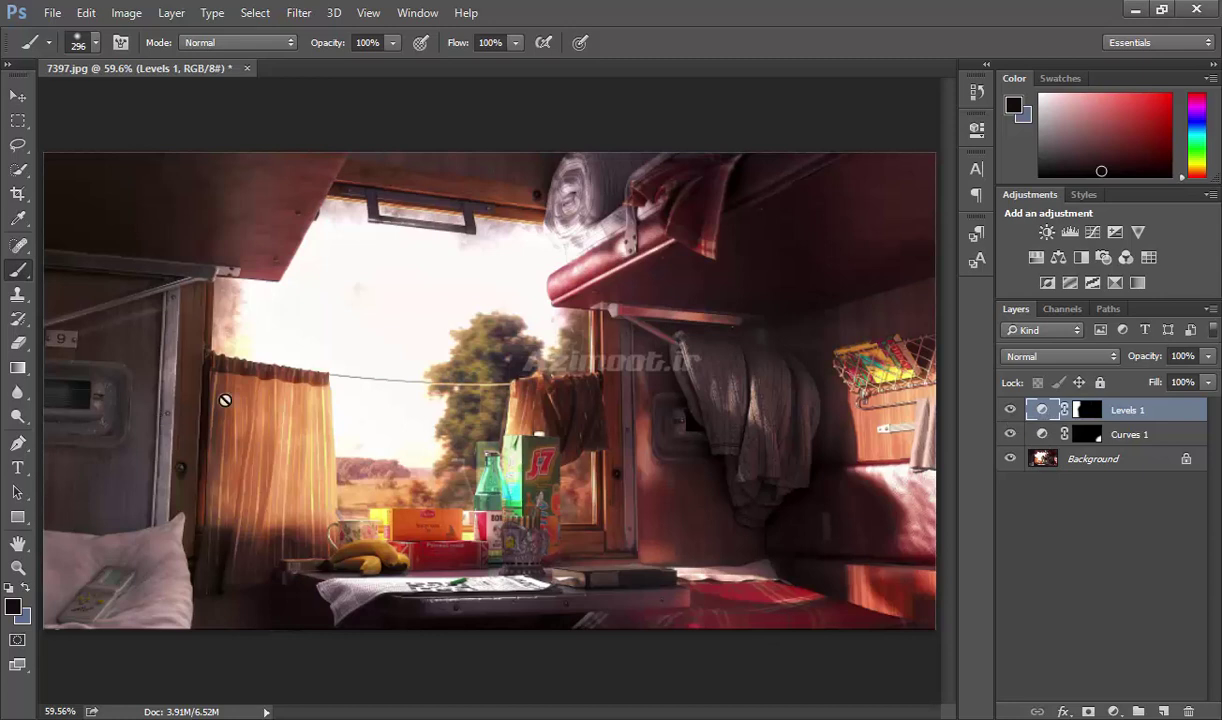
left_click(1011, 411)
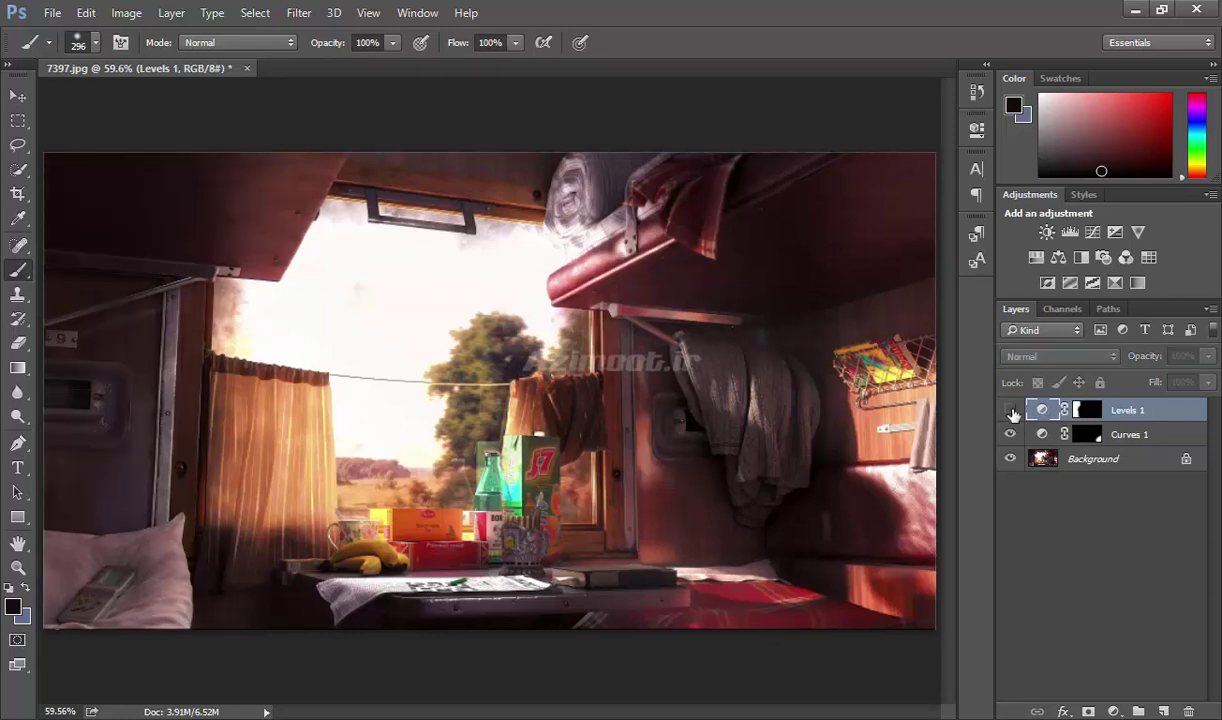
left_click(1011, 411)
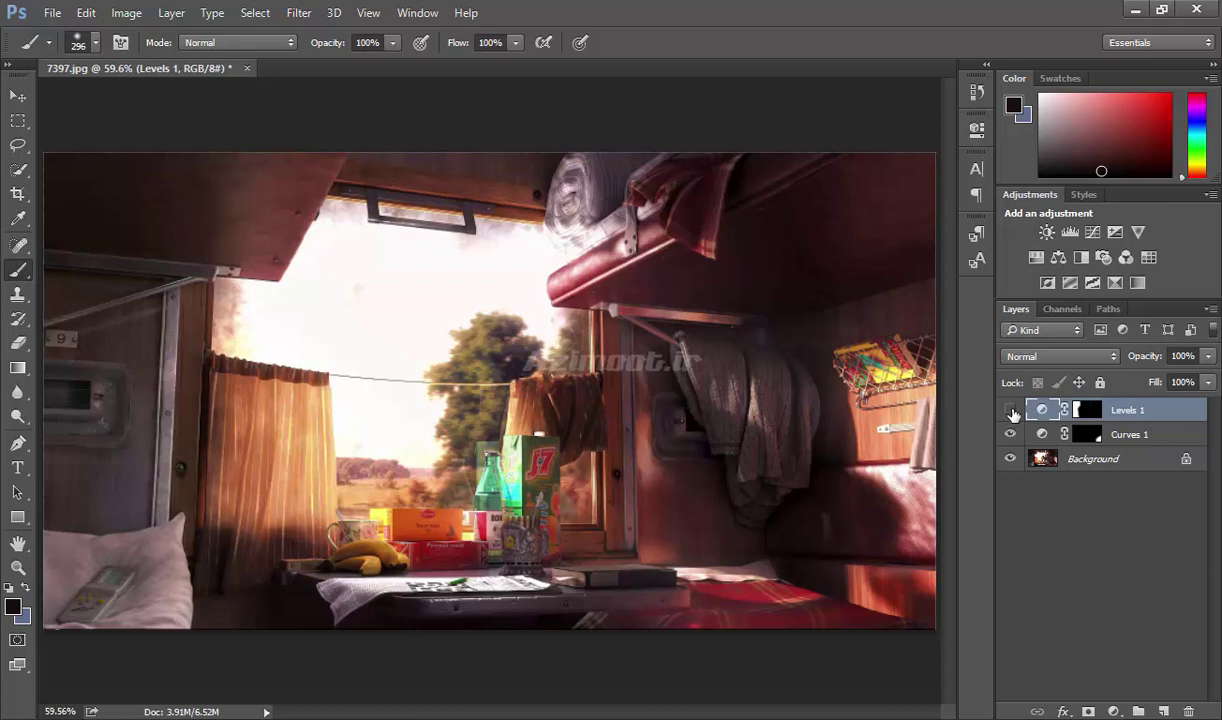
left_click(1011, 411)
left_click(1011, 411)
left_click(1050, 437)
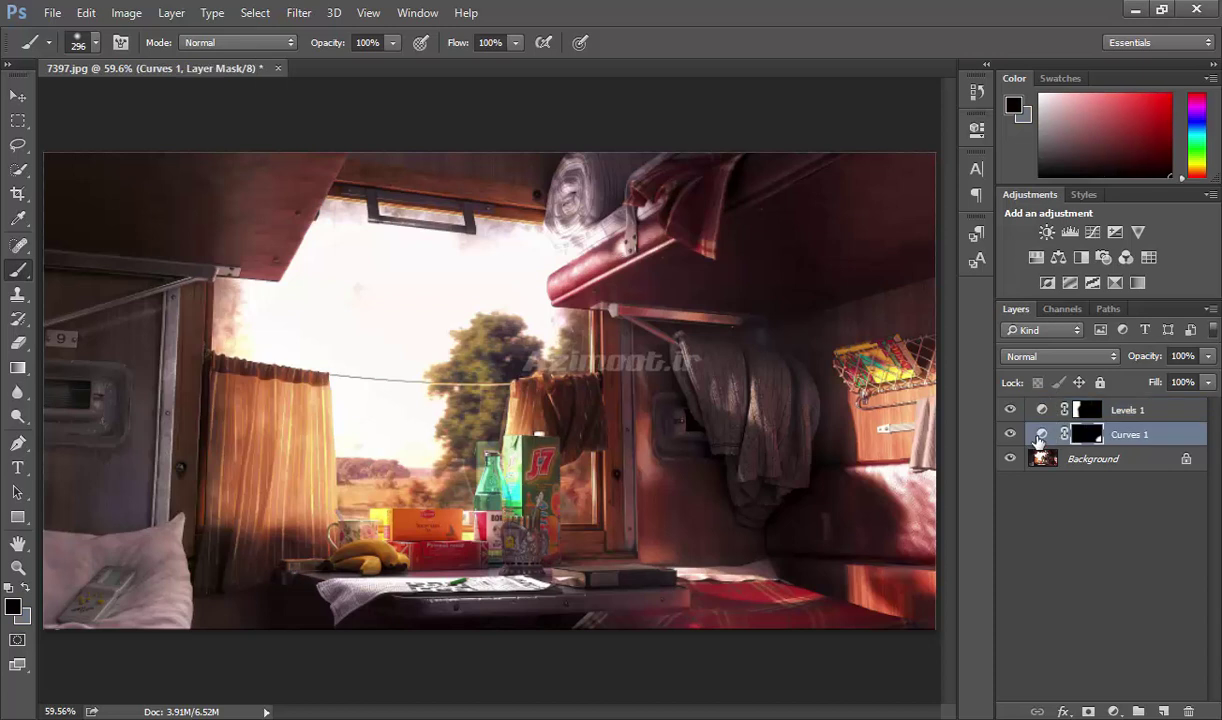
double_click(1045, 435)
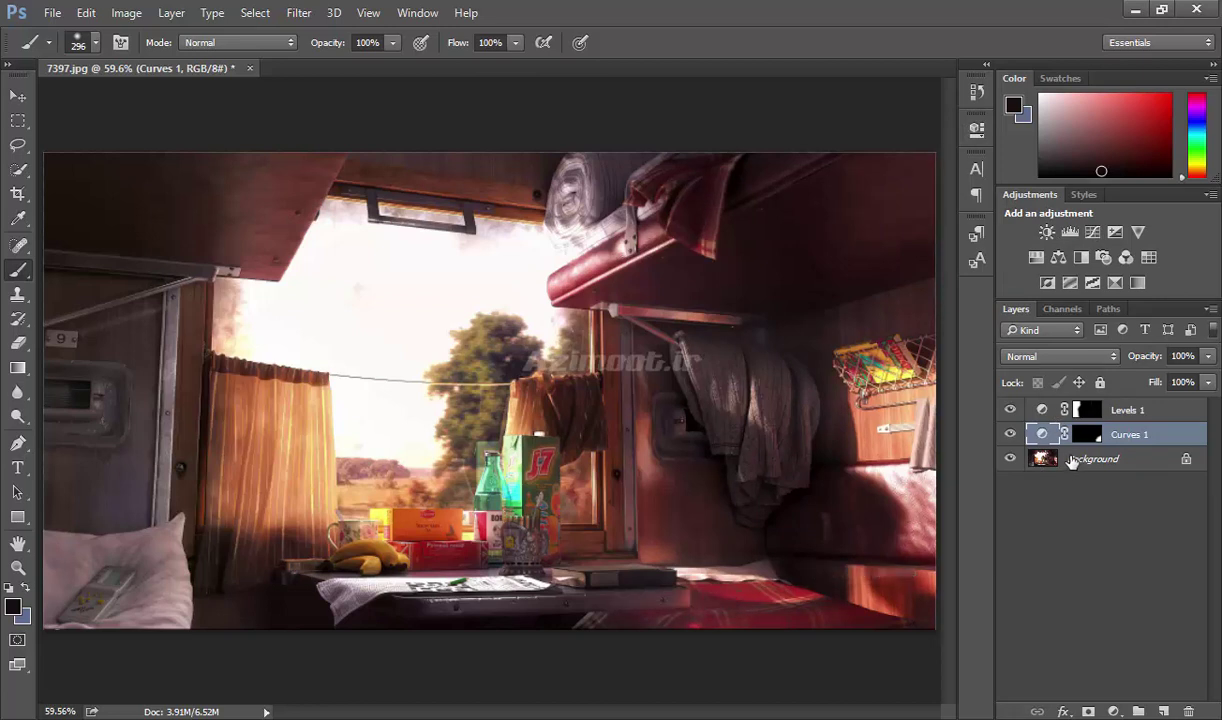
left_click(1011, 434)
left_click(1011, 434)
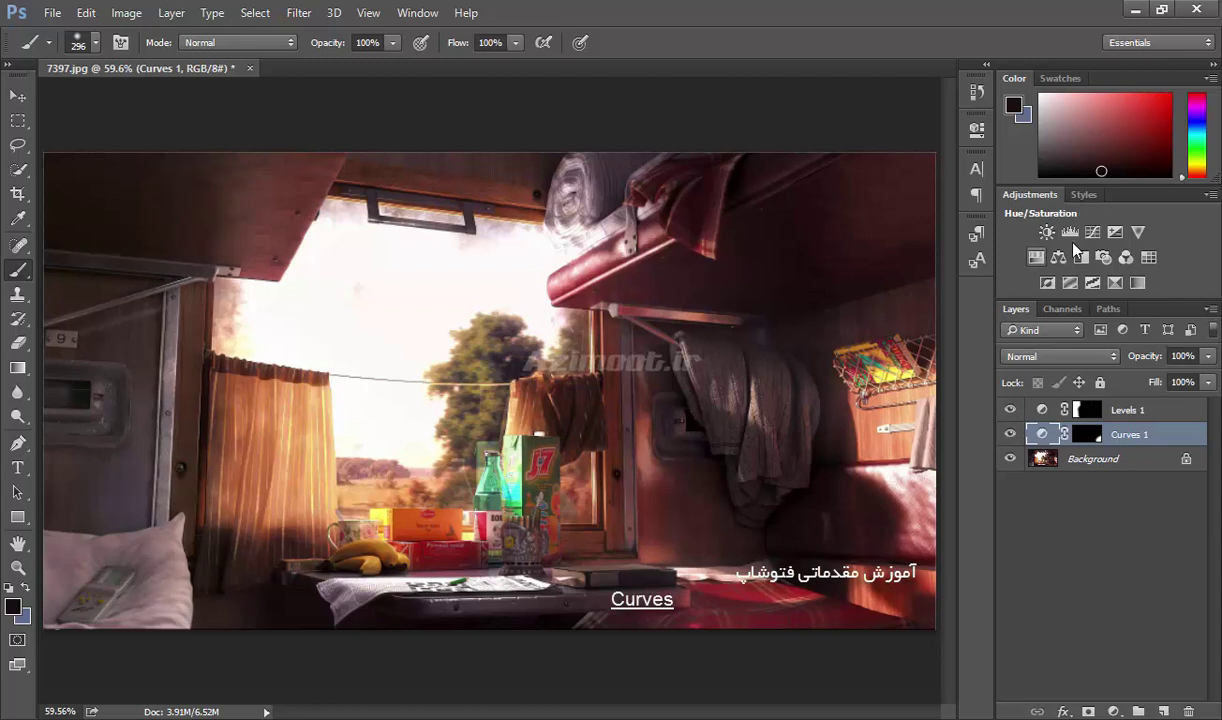
left_click(1040, 508)
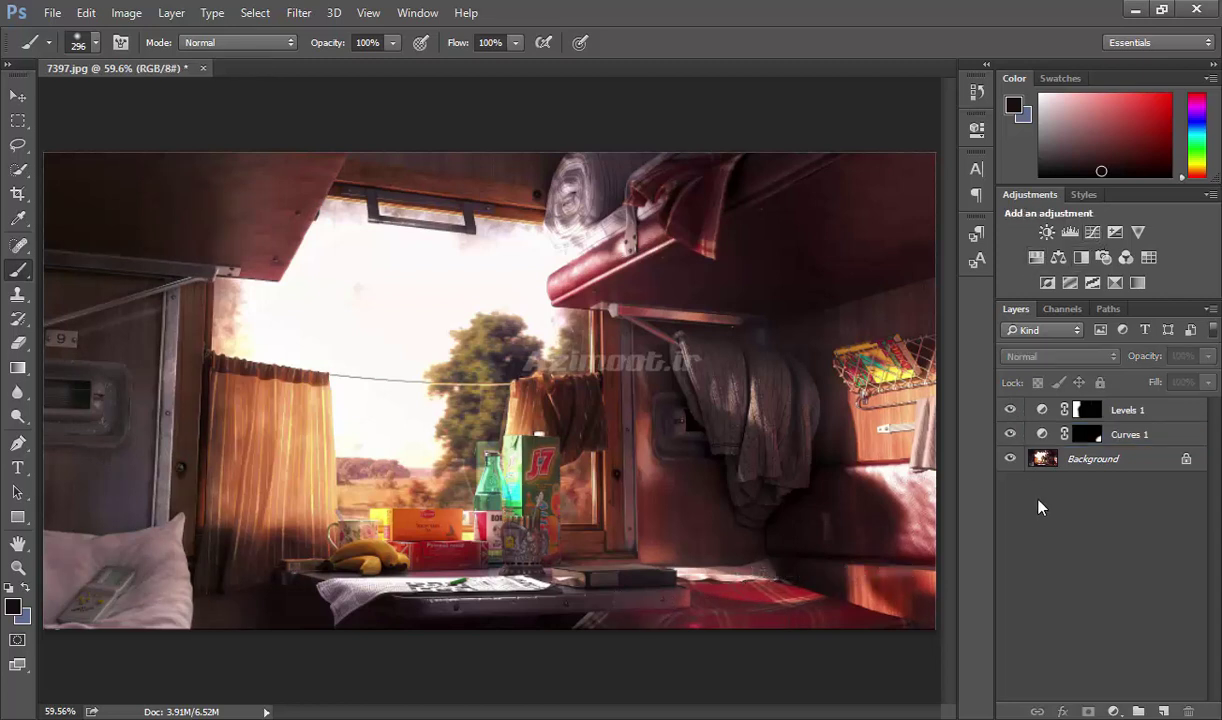